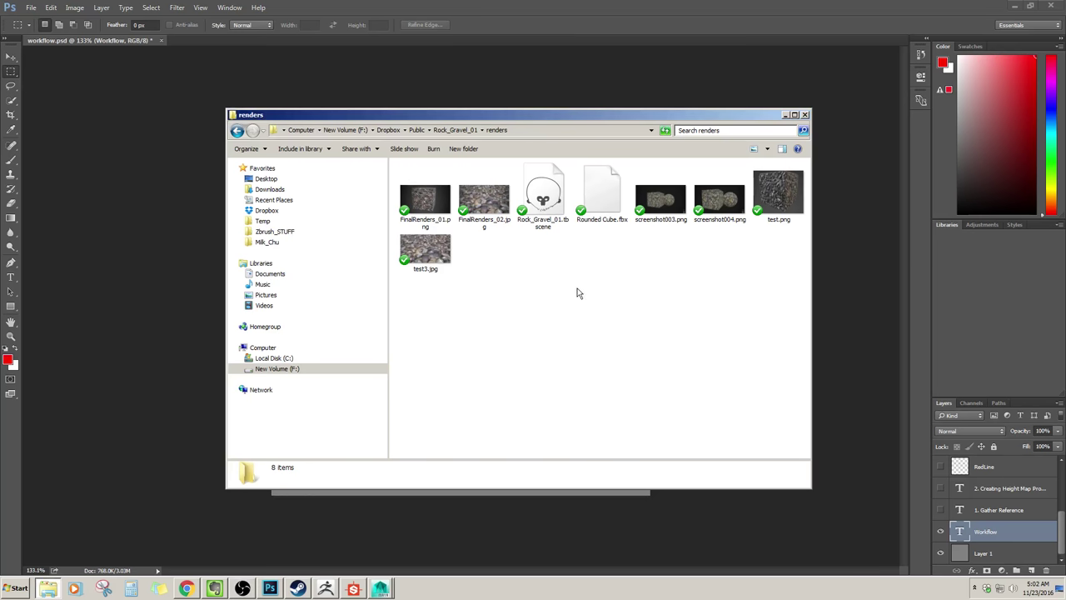
Step: Open FinalRenders_01.png from the Rock_Gravel_01 renders folder in the image viewer
{"action": "double_click", "coordinate": [436, 206]}
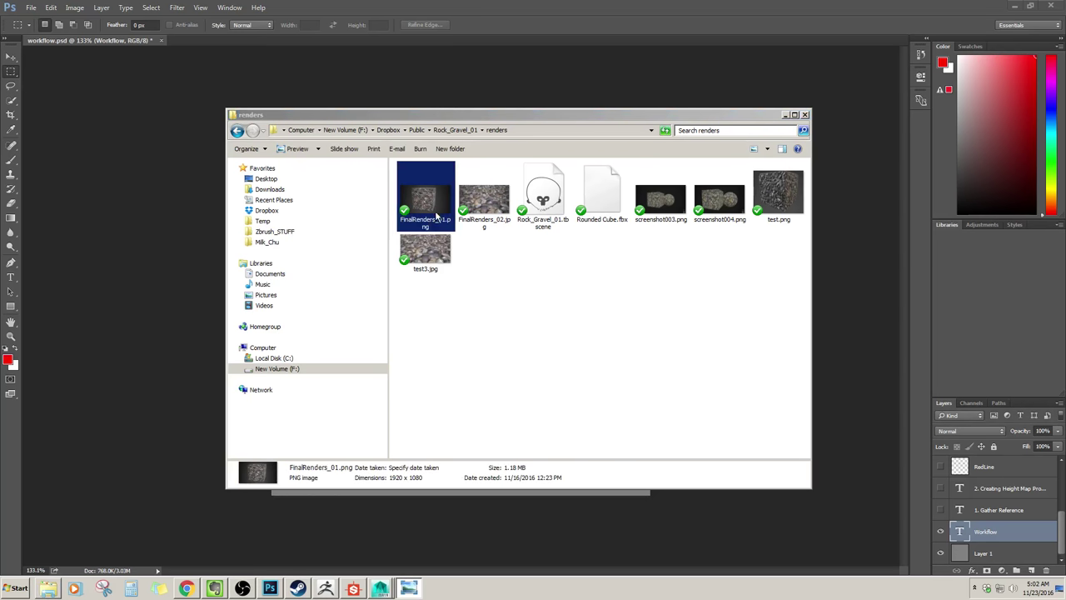
Step: Maximize the viewer and page through FinalRenders_02.jpg, screenshot003.png and screenshot004.png, then scroll back
{"action": "left_click_drag", "start_coordinate": [27, 105], "coordinate": [533, 109]}
{"action": "double_click", "coordinate": [533, 109]}
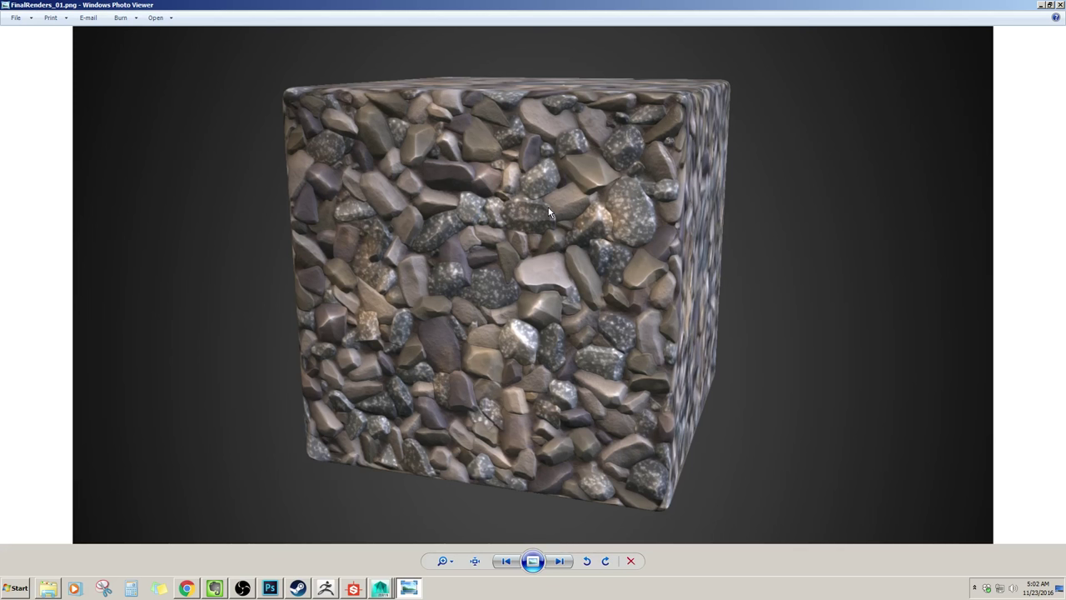
{"action": "key", "text": "Right"}
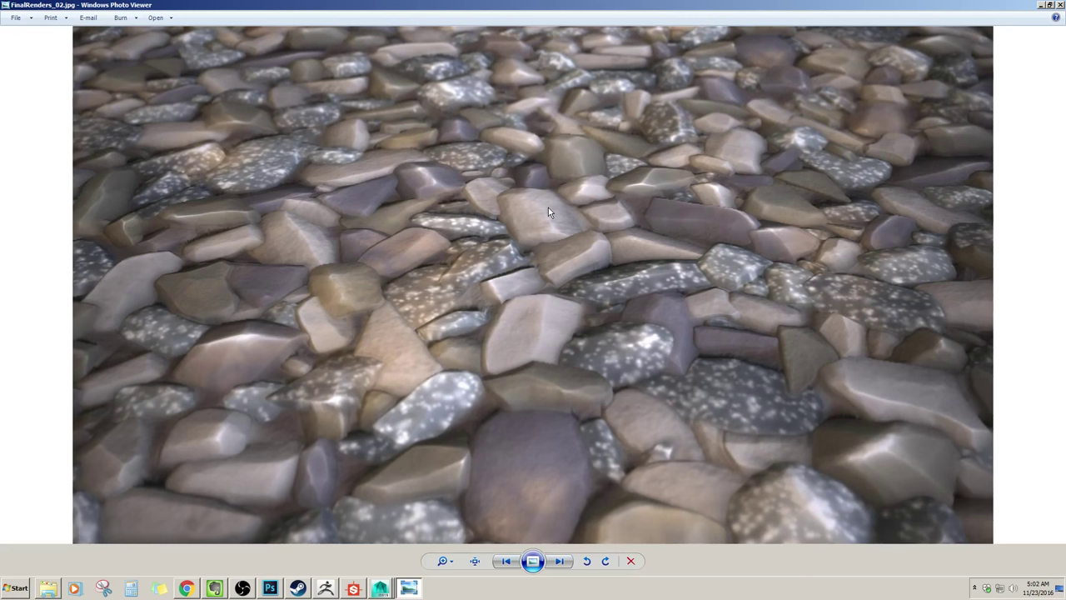
{"action": "key", "text": "Right"}
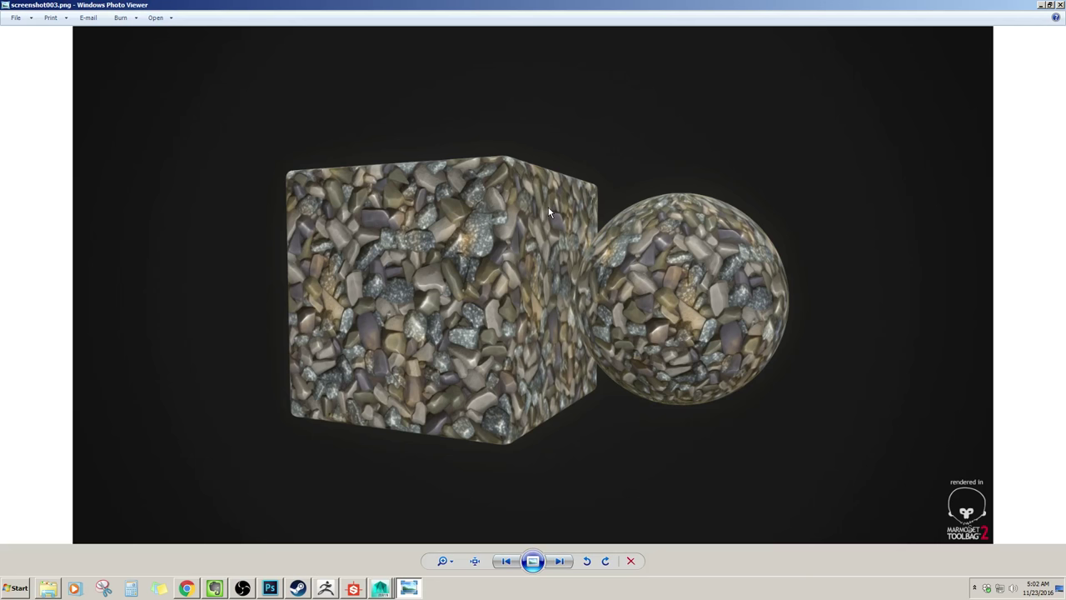
{"action": "key", "text": "Right"}
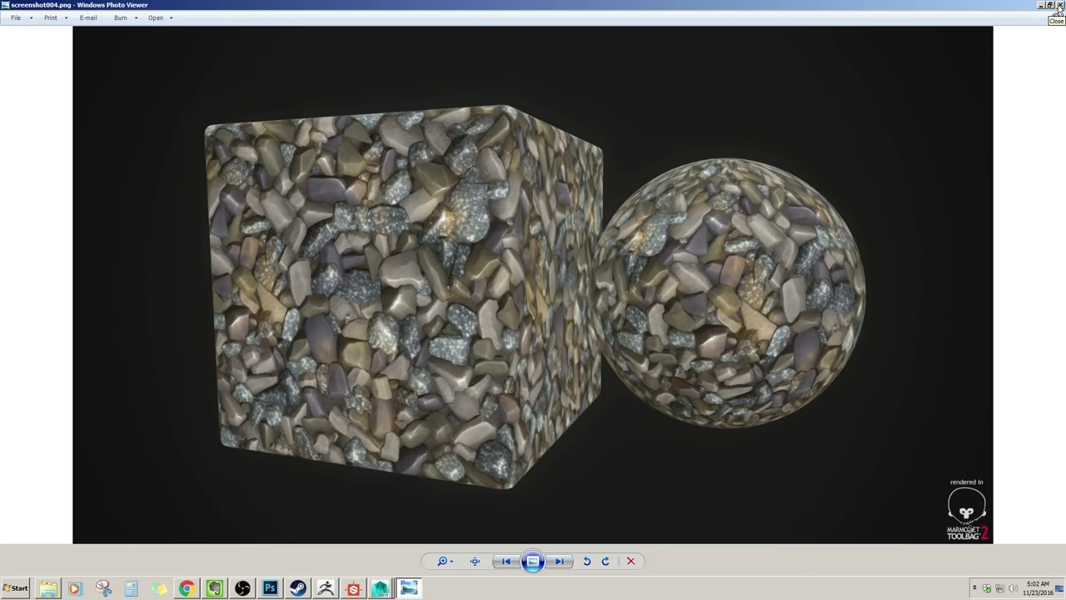
{"action": "scroll", "coordinate": [790, 177], "scroll_direction": "up", "scroll_amount": 1}
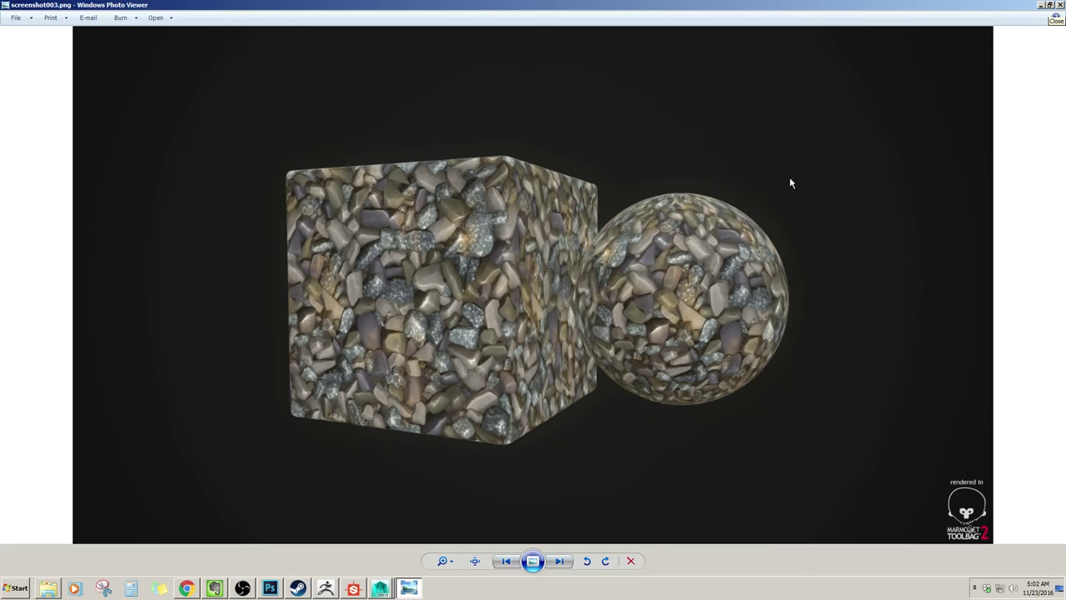
{"action": "scroll", "coordinate": [791, 183], "scroll_direction": "up", "scroll_amount": 1}
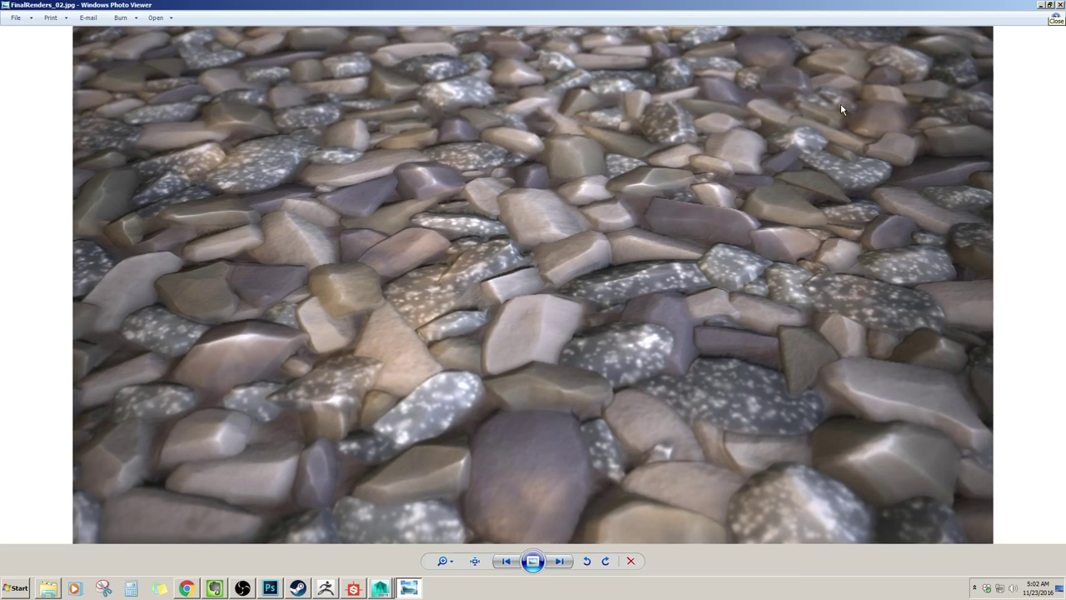
Step: Close the image viewer and the renders folder window
{"action": "left_click", "coordinate": [1060, 5]}
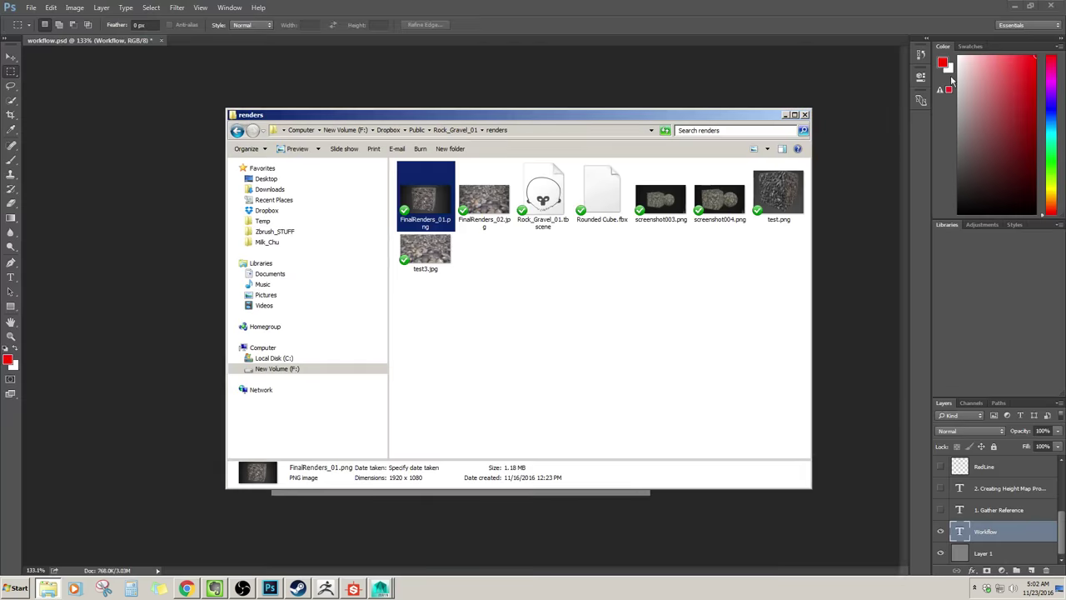
{"action": "left_click", "coordinate": [806, 114]}
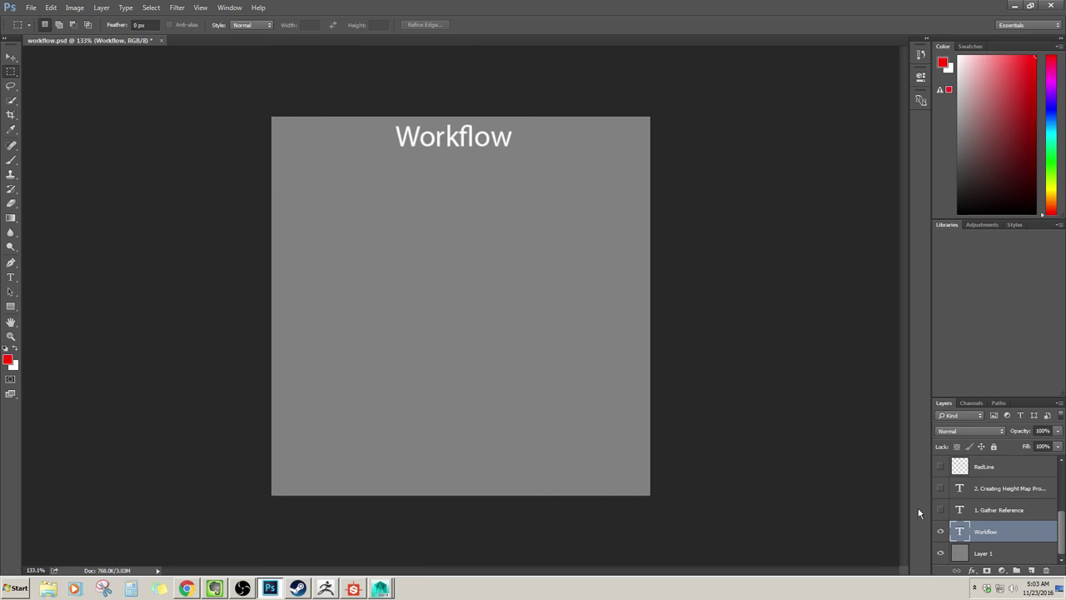
Step: Show the '1. Gather Reference' layer, then browse Dropbox > Public into the Rock_Gravel_01 folder
{"action": "left_click", "coordinate": [940, 510]}
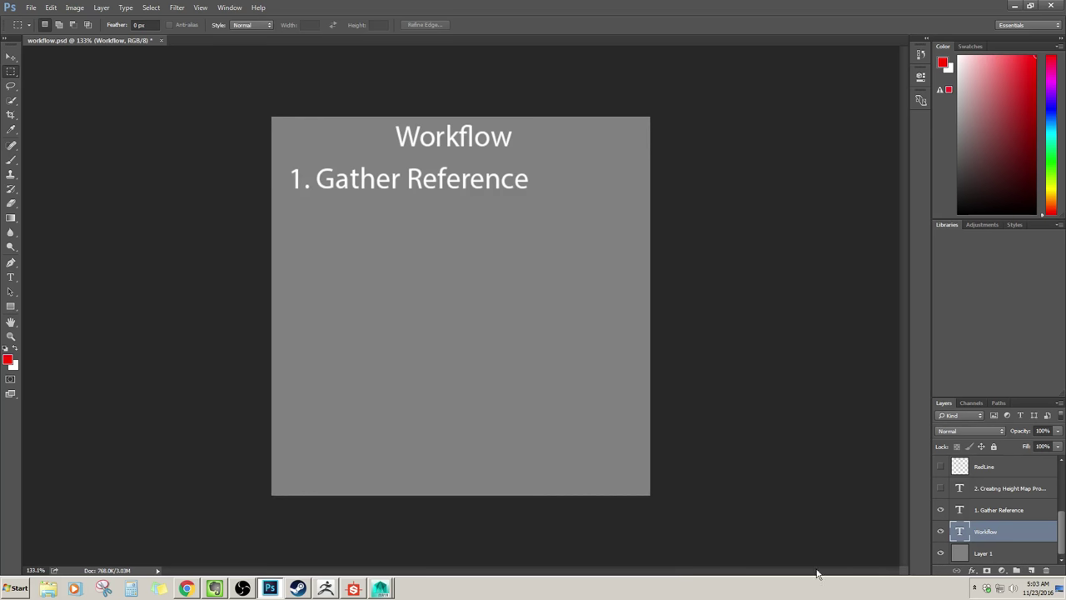
{"action": "double_click", "coordinate": [986, 592]}
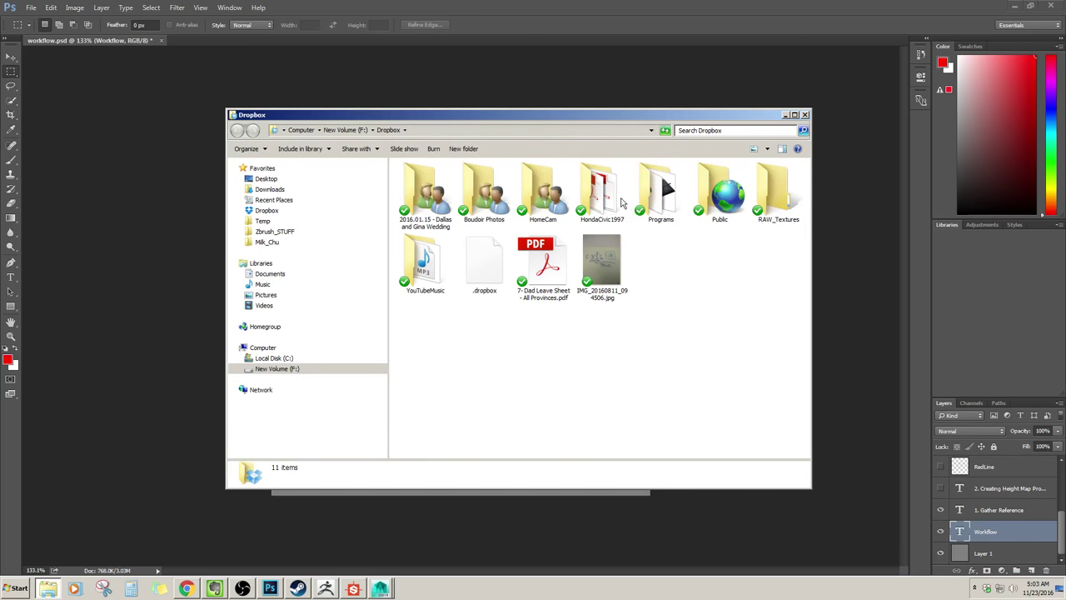
{"action": "double_click", "coordinate": [720, 193]}
{"action": "scroll", "coordinate": [500, 307], "scroll_direction": "down", "scroll_amount": 2}
{"action": "scroll", "coordinate": [499, 306], "scroll_direction": "down", "scroll_amount": 11}
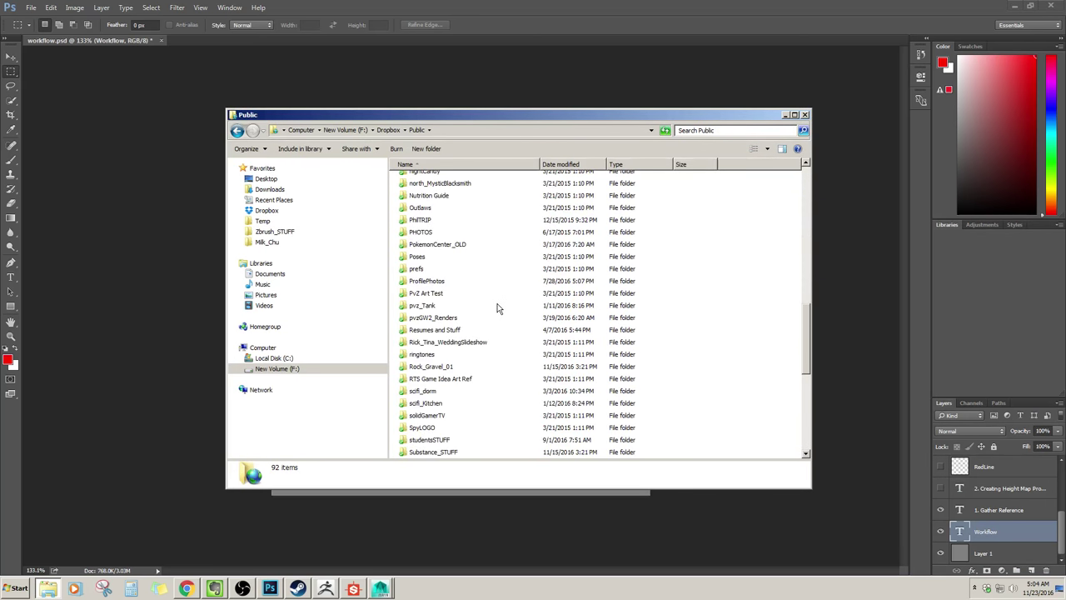
{"action": "scroll", "coordinate": [498, 308], "scroll_direction": "down", "scroll_amount": 2}
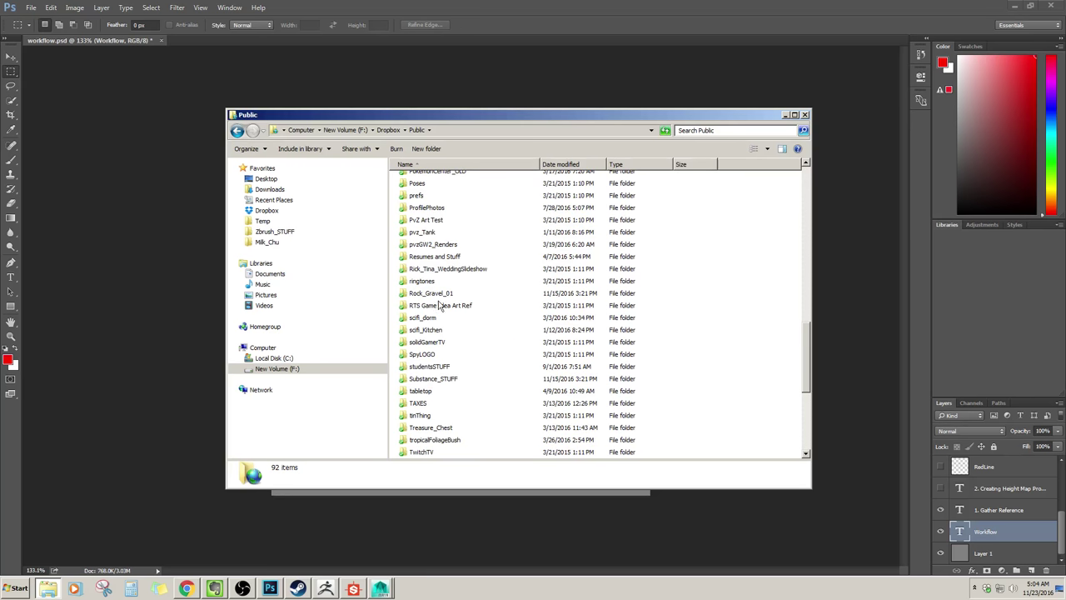
{"action": "scroll", "coordinate": [438, 404], "scroll_direction": "up", "scroll_amount": 2}
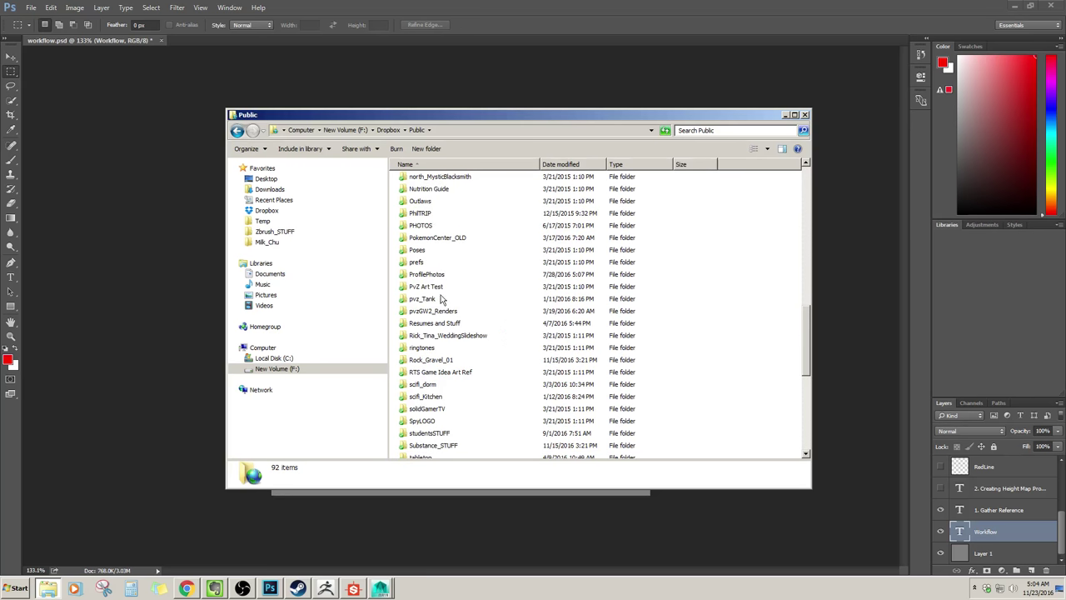
{"action": "double_click", "coordinate": [430, 360]}
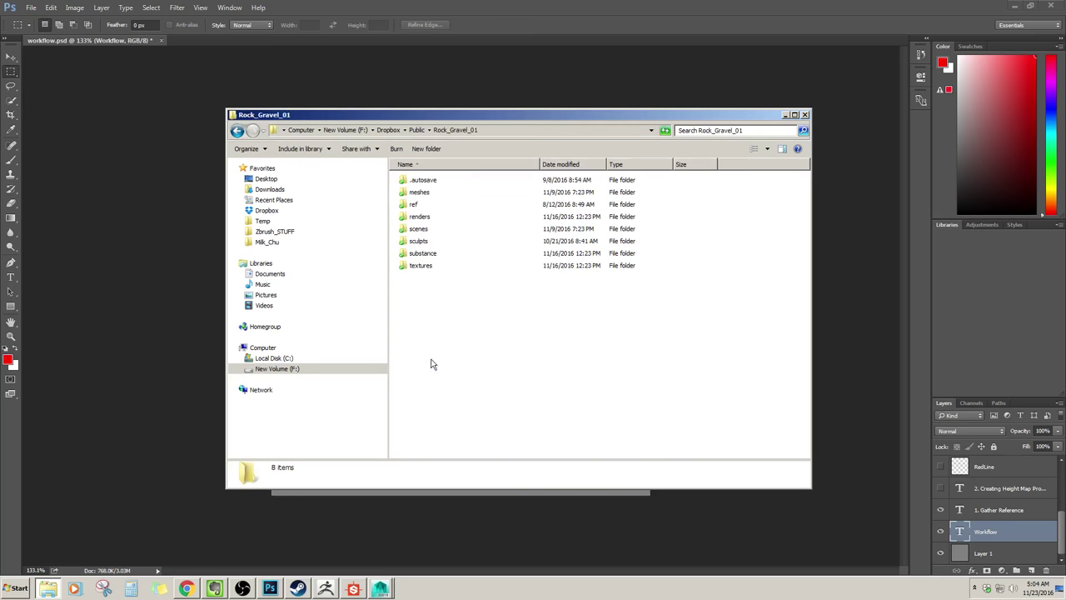
Step: Open the ref subfolder and view TexturesCom_Gravel0060_S.jpg full screen
{"action": "double_click", "coordinate": [433, 205]}
{"action": "double_click", "coordinate": [428, 184]}
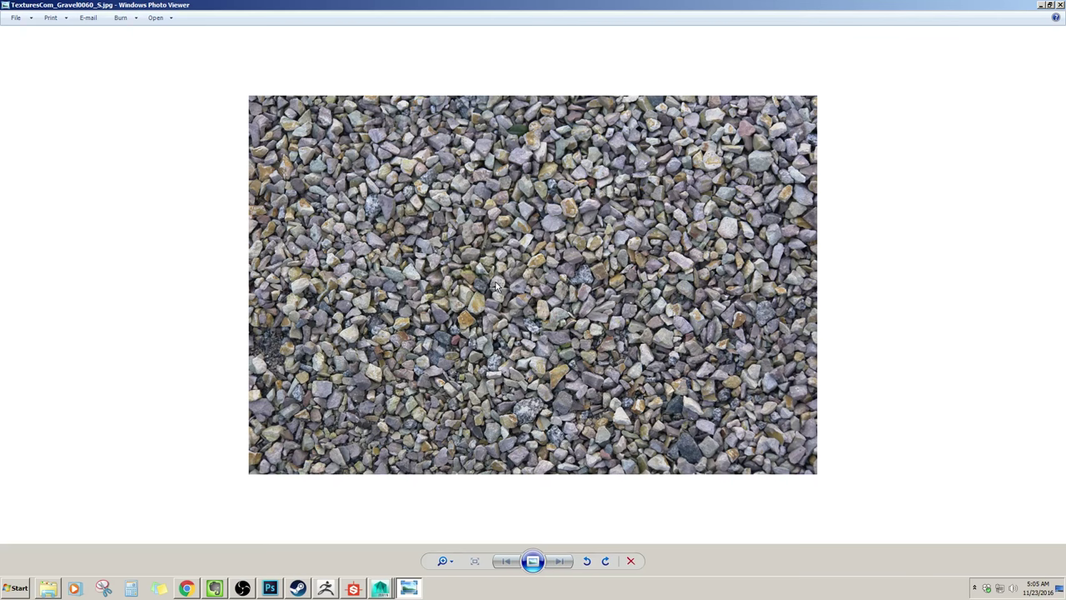
Step: Close the reference photo and ref folder, then show the '2. Creating Height Map Procedurally in Substance' layer
{"action": "left_click", "coordinate": [1041, 5]}
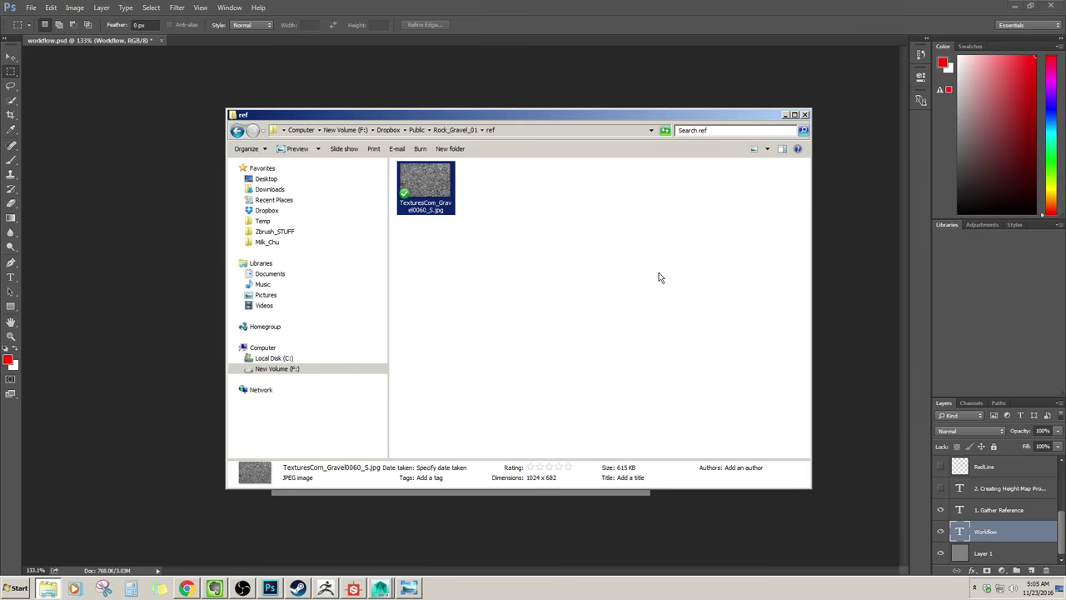
{"action": "left_click", "coordinate": [785, 116]}
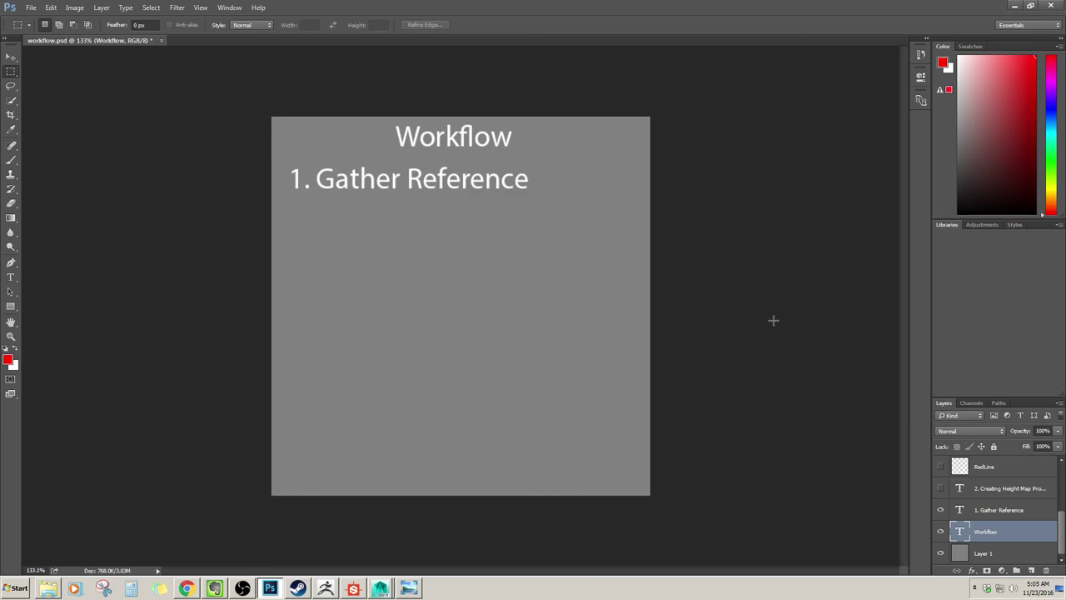
{"action": "left_click", "coordinate": [940, 489]}
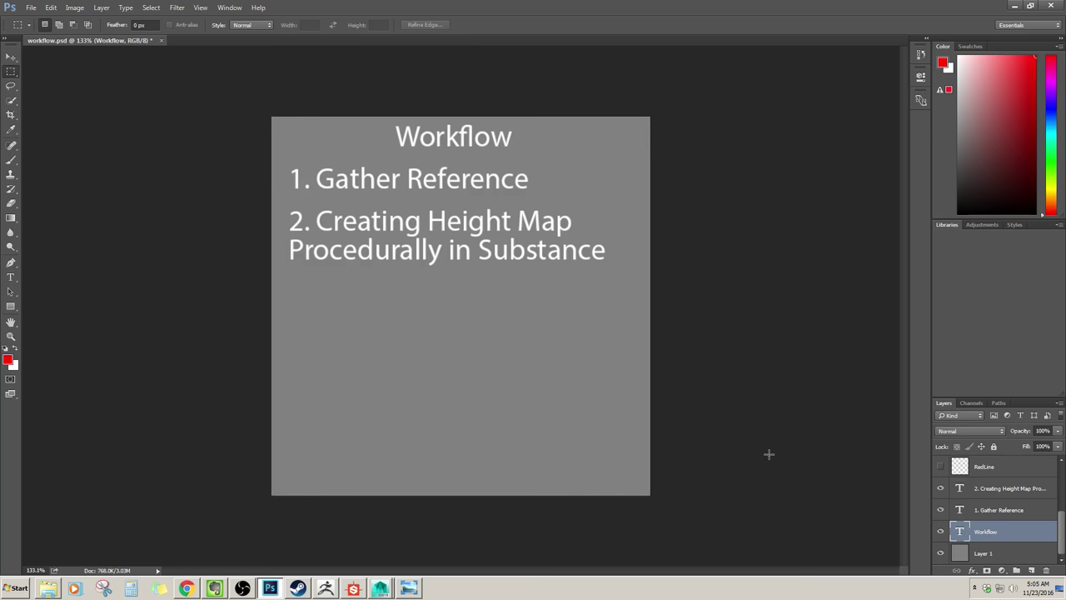
{"action": "left_click", "coordinate": [354, 588]}
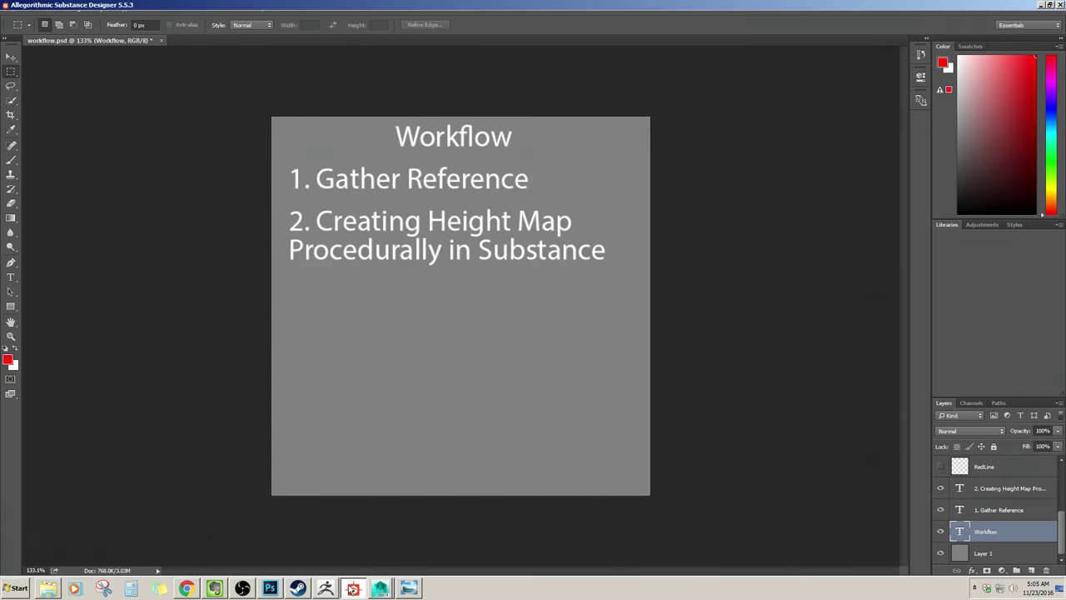
{"action": "middle_click_drag", "start_coordinate": [393, 221], "coordinate": [380, 218]}
{"action": "scroll", "coordinate": [380, 219], "scroll_direction": "up", "scroll_amount": 3}
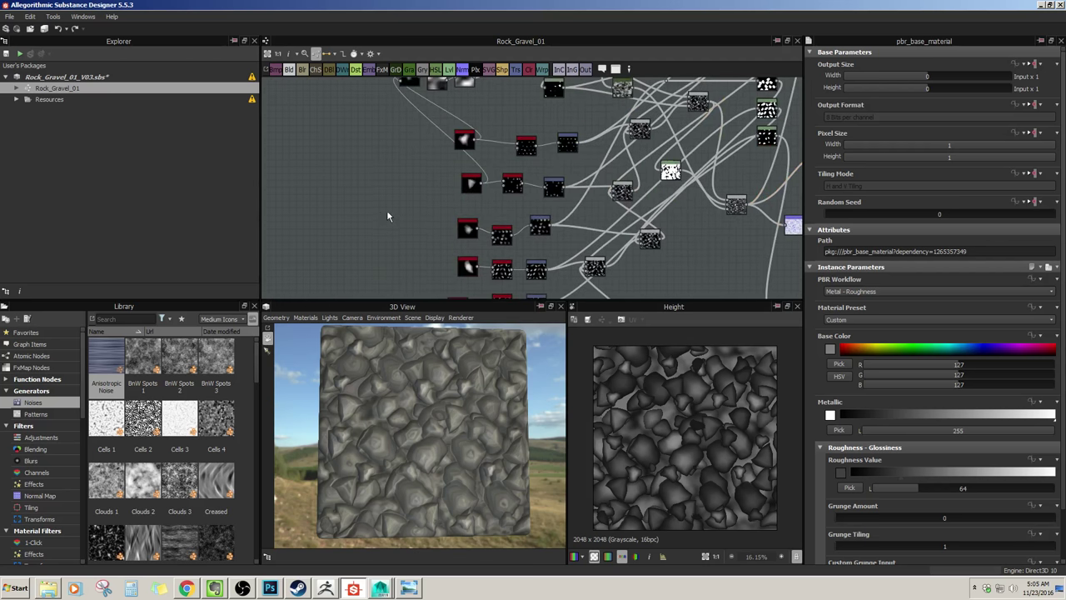
{"action": "scroll", "coordinate": [385, 200], "scroll_direction": "up", "scroll_amount": 3}
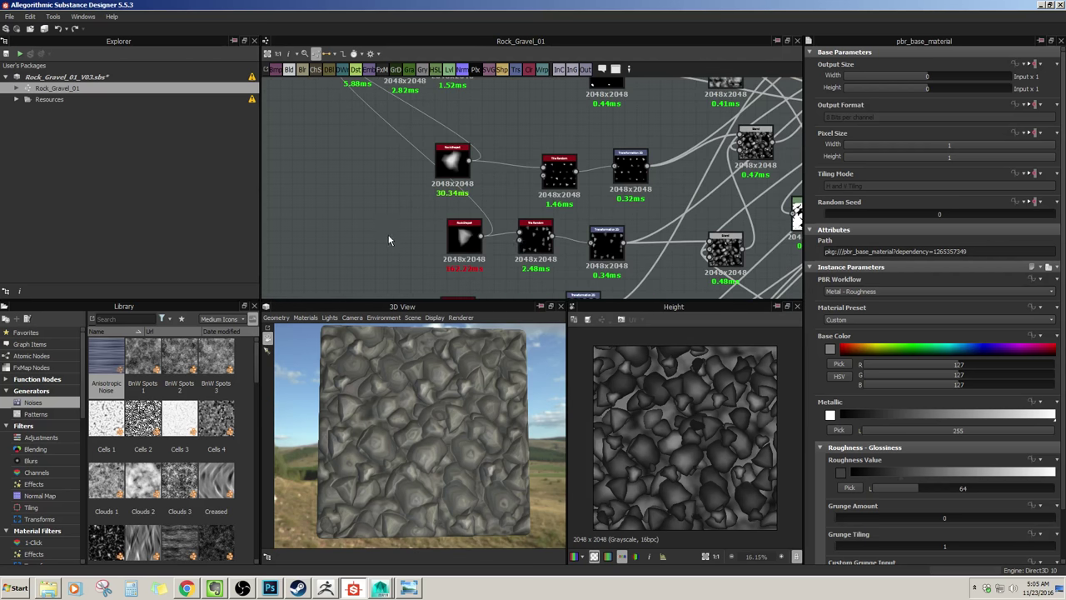
{"action": "middle_click_drag", "start_coordinate": [576, 263], "coordinate": [530, 219]}
{"action": "scroll", "coordinate": [525, 232], "scroll_direction": "down", "scroll_amount": 3}
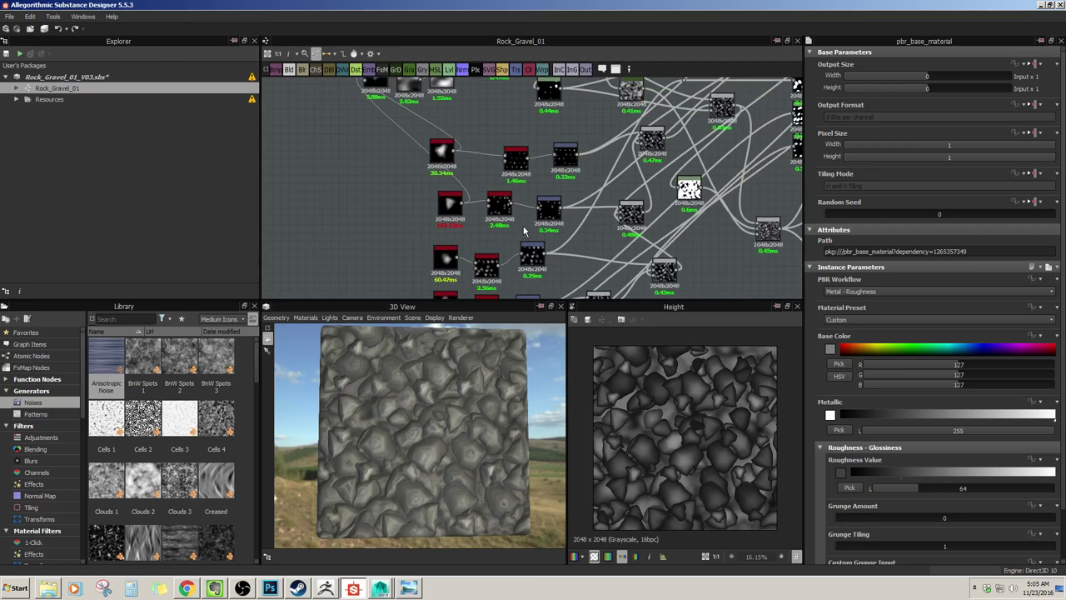
{"action": "scroll", "coordinate": [601, 248], "scroll_direction": "up", "scroll_amount": 2}
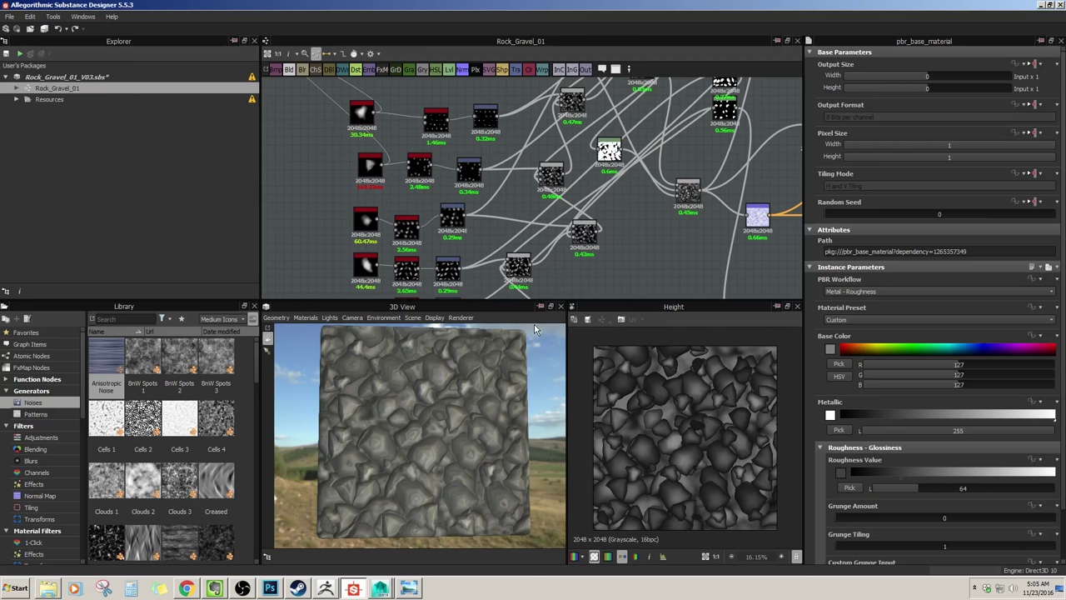
{"action": "scroll", "coordinate": [551, 264], "scroll_direction": "down", "scroll_amount": 3}
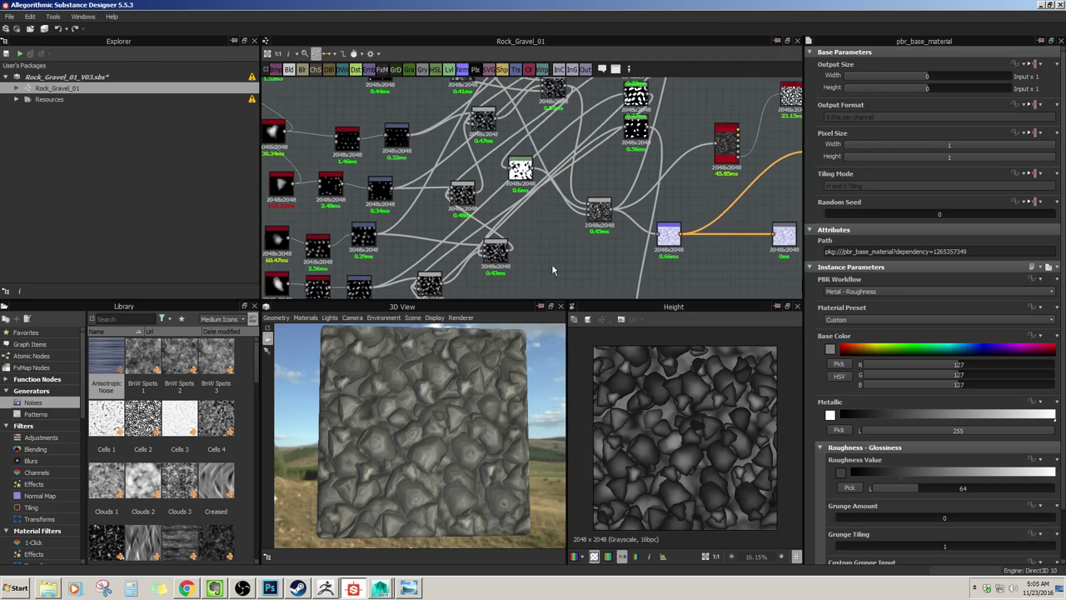
{"action": "scroll", "coordinate": [623, 247], "scroll_direction": "down", "scroll_amount": 1}
{"action": "middle_click_drag", "start_coordinate": [623, 247], "coordinate": [530, 258]}
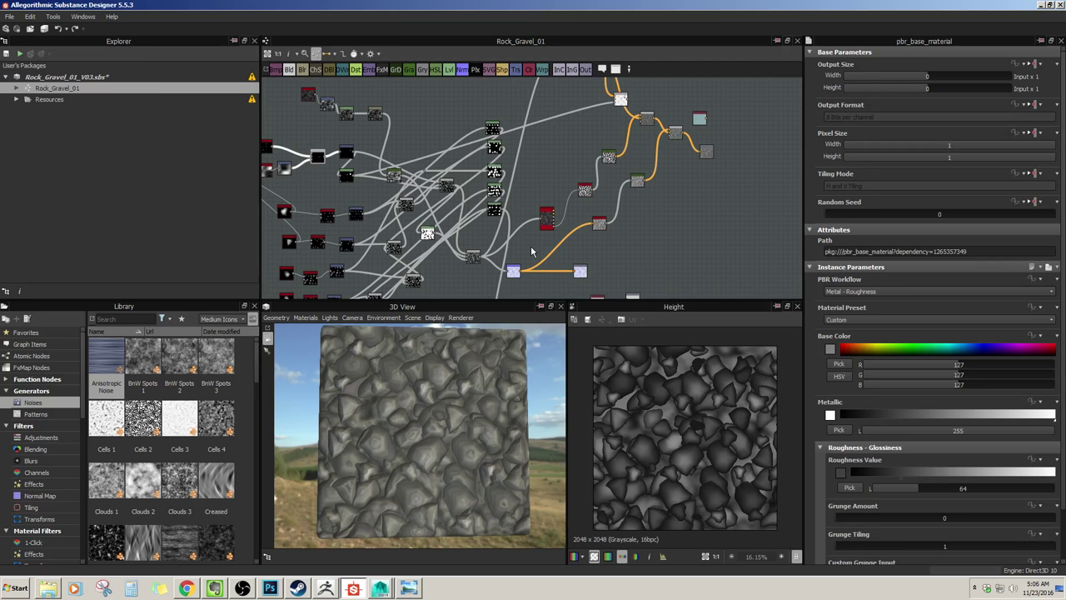
{"action": "scroll", "coordinate": [528, 237], "scroll_direction": "down", "scroll_amount": 3}
{"action": "scroll", "coordinate": [525, 225], "scroll_direction": "up", "scroll_amount": 1}
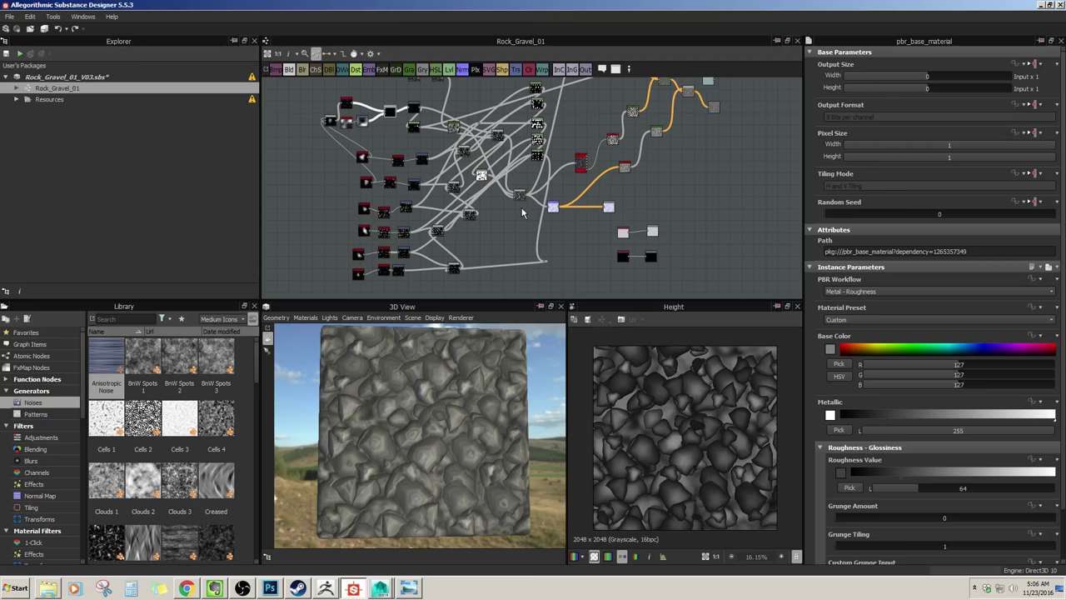
{"action": "middle_click_drag", "start_coordinate": [519, 210], "coordinate": [517, 260]}
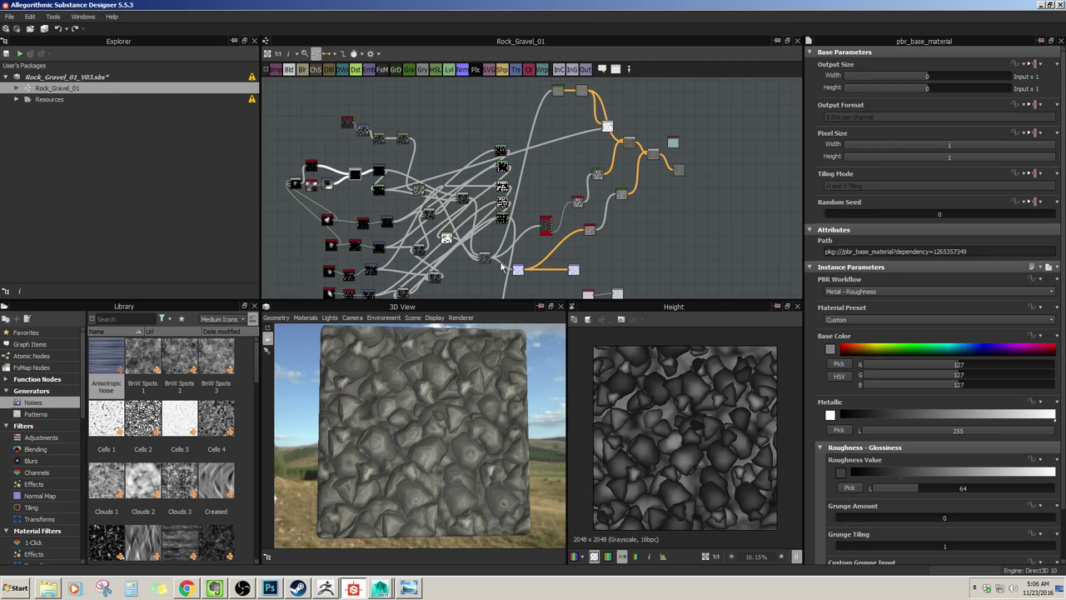
{"action": "middle_click_drag", "start_coordinate": [489, 281], "coordinate": [504, 250]}
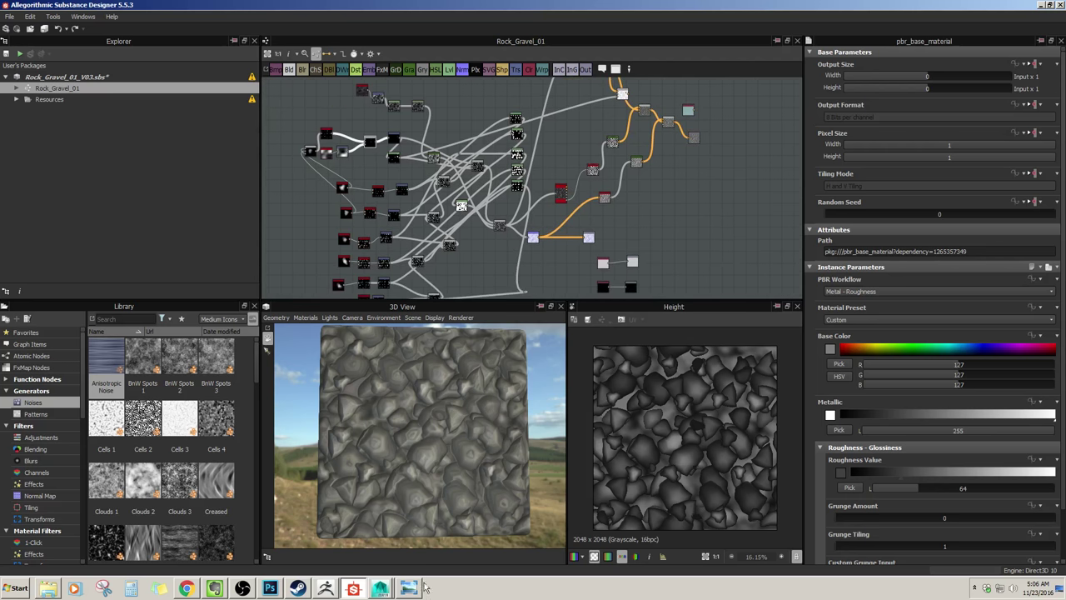
Step: Return to the Photoshop workflow sheet and turn on the RedLine strike-through over step 2
{"action": "left_click", "coordinate": [275, 589]}
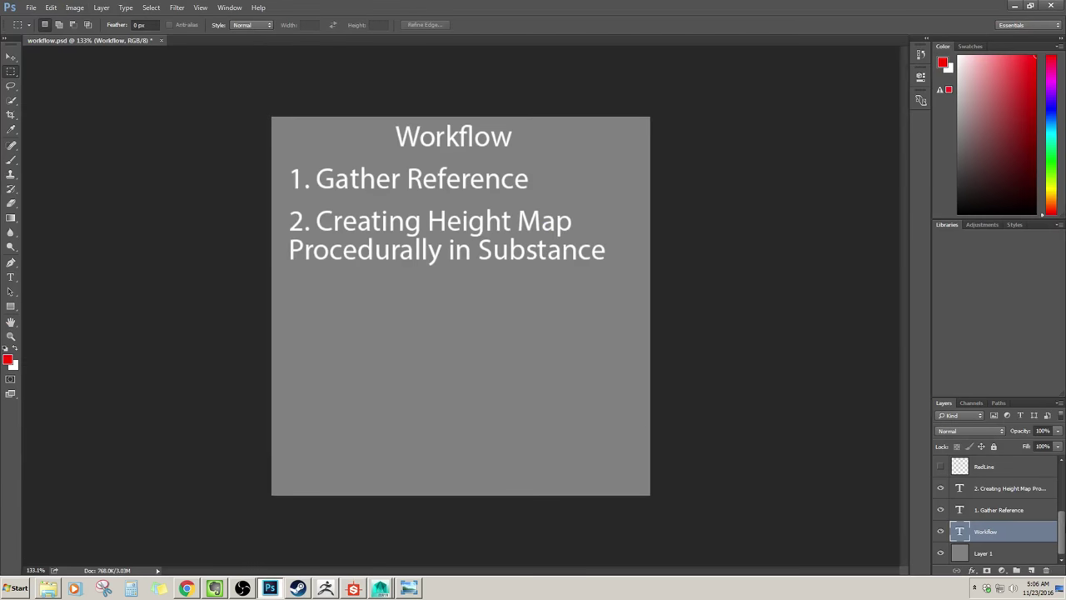
{"action": "left_click", "coordinate": [939, 468]}
{"action": "scroll", "coordinate": [956, 493], "scroll_direction": "up", "scroll_amount": 2}
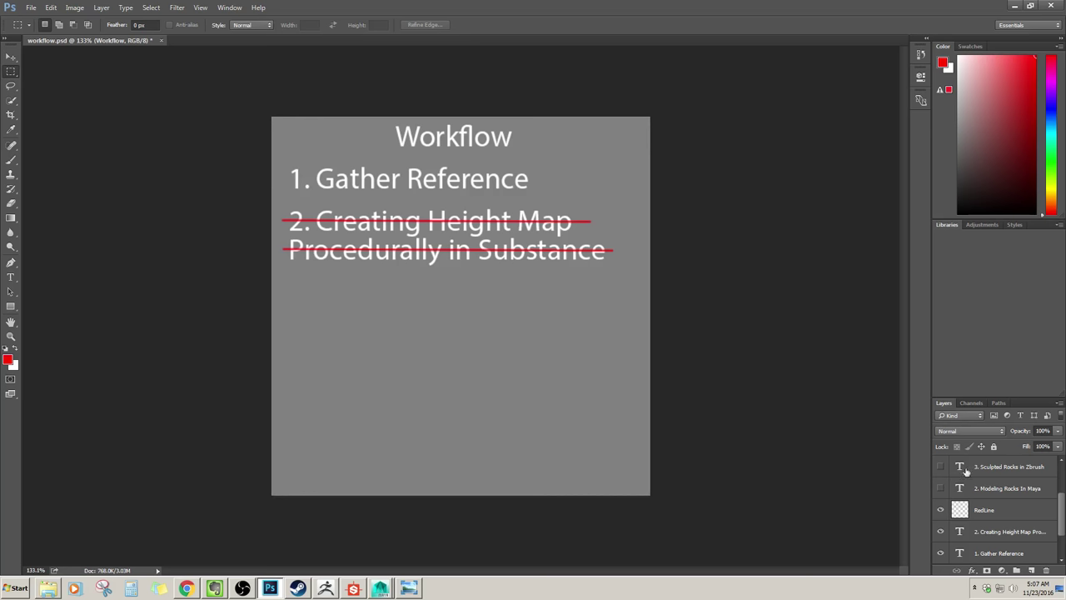
Step: Hide the RedLine and Creating Height Map layers, show Modeling Rocks In Maya, then switch to Maya
{"action": "left_click", "coordinate": [940, 509]}
{"action": "left_click", "coordinate": [941, 531]}
{"action": "left_click", "coordinate": [940, 488]}
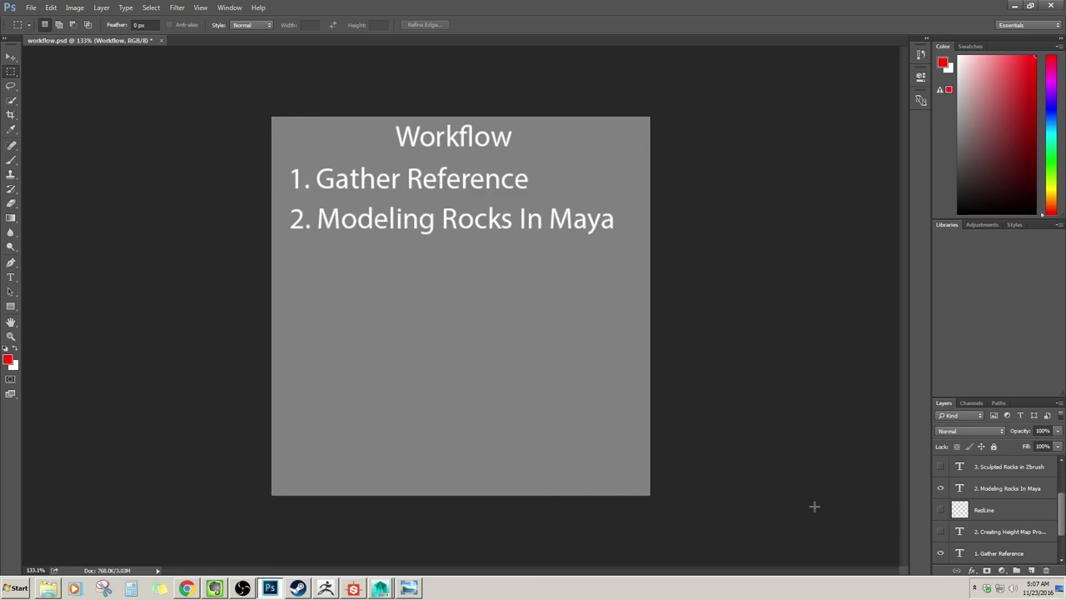
{"action": "left_click", "coordinate": [388, 592]}
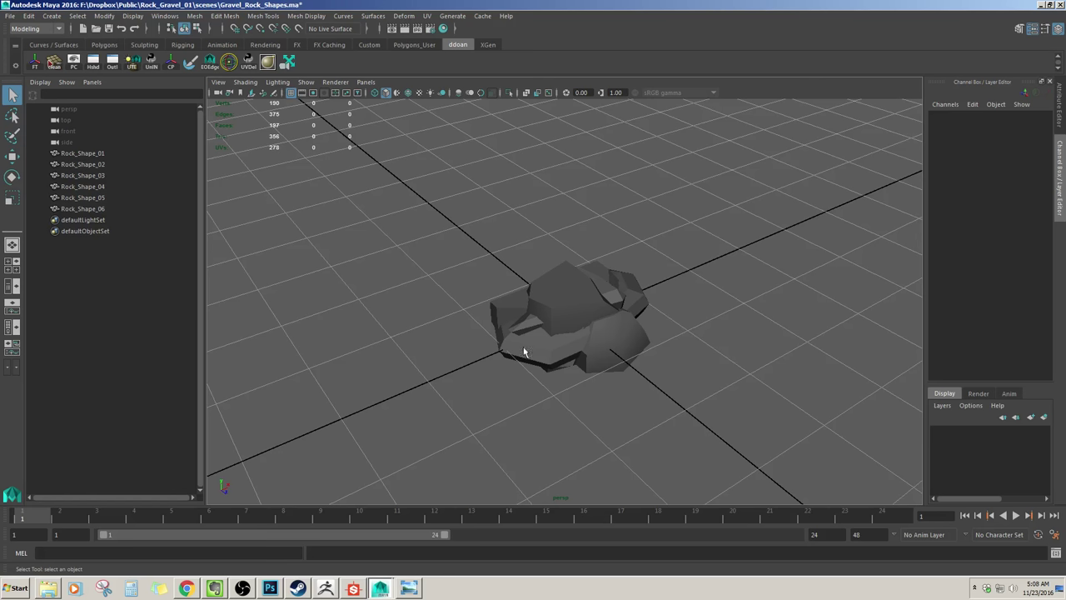
Step: Select Rock_Shape_01 with the Move tool (W) and slide it left along X
{"action": "left_click", "coordinate": [93, 157]}
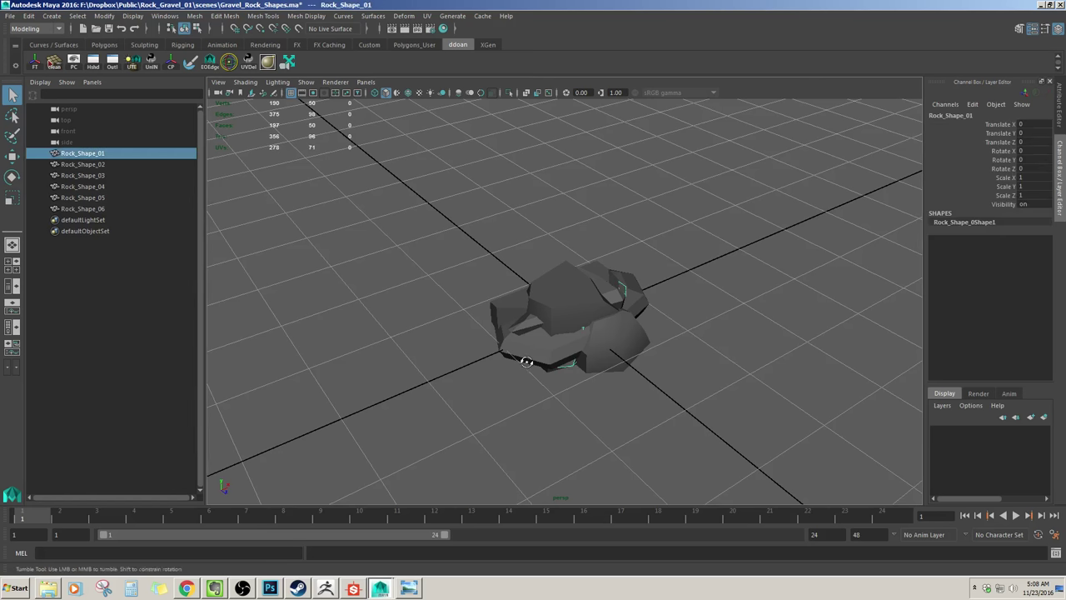
{"action": "left_click_drag", "start_coordinate": [526, 356], "coordinate": [541, 371], "text": "alt"}
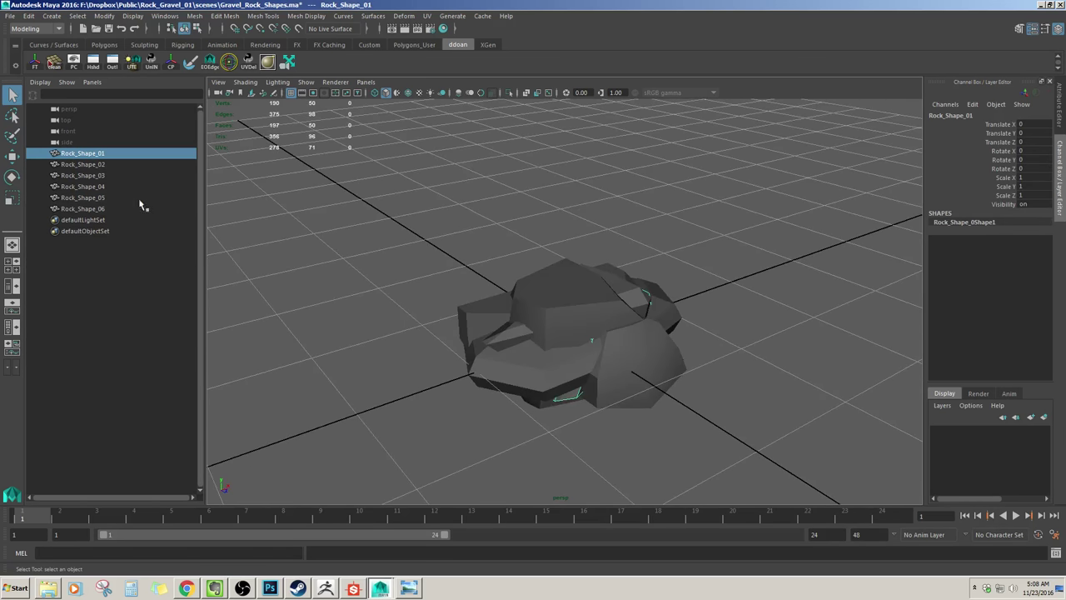
{"action": "key", "text": "w"}
{"action": "left_click_drag", "start_coordinate": [551, 324], "coordinate": [569, 346], "text": "alt"}
{"action": "left_click", "coordinate": [88, 166]}
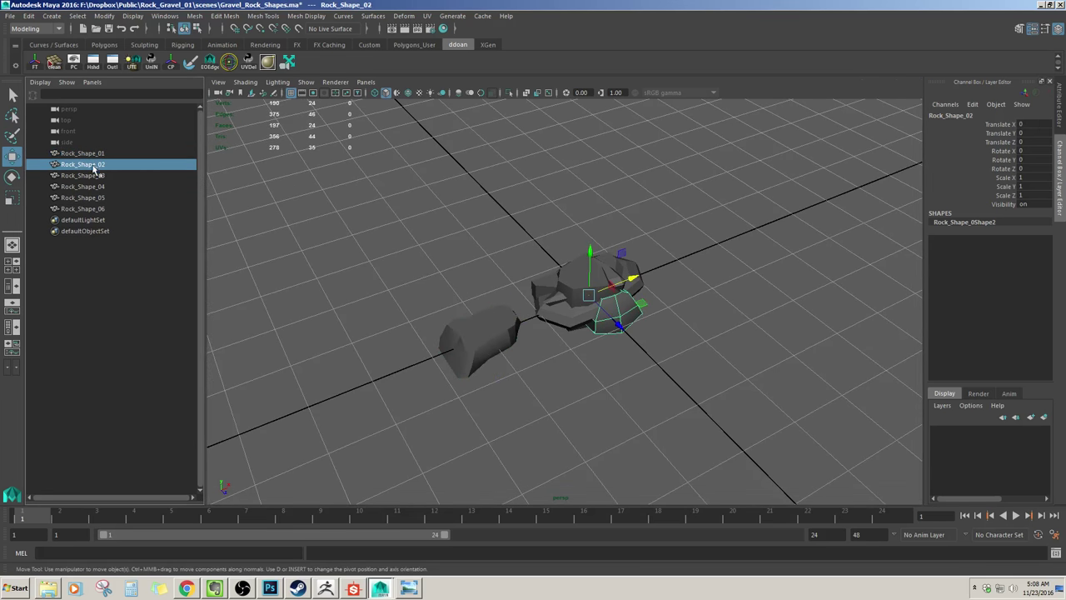
{"action": "left_click", "coordinate": [466, 368]}
{"action": "left_click_drag", "start_coordinate": [511, 330], "coordinate": [354, 401]}
Step: Move Rock_Shape_02 to X -3.502, 03 to -1.714, 05 to 2.467 and 06 to 4.879
{"action": "left_click", "coordinate": [105, 165]}
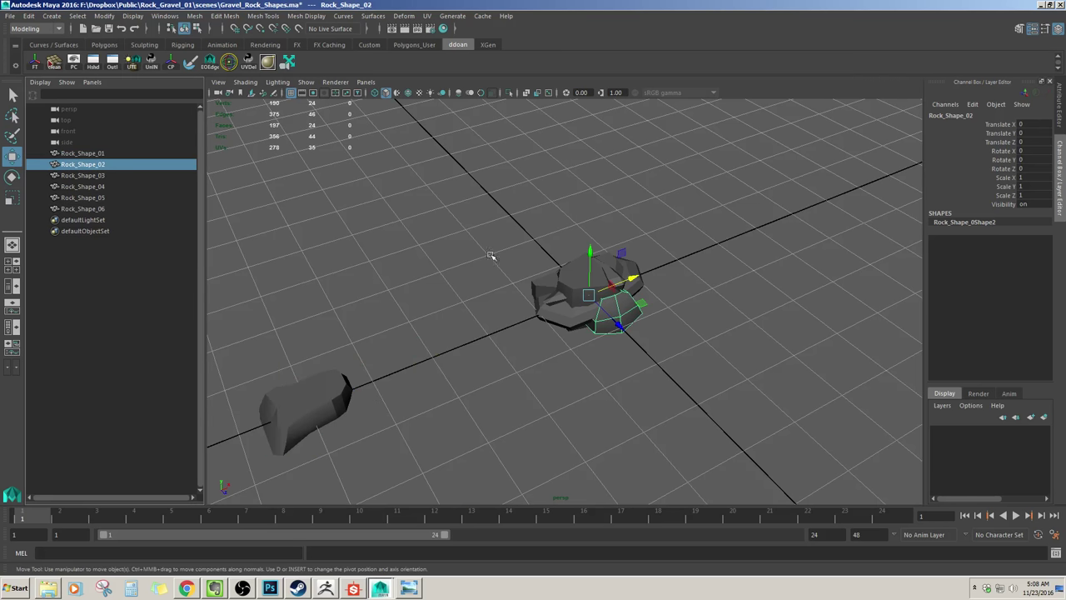
{"action": "left_click_drag", "start_coordinate": [643, 280], "coordinate": [454, 352]}
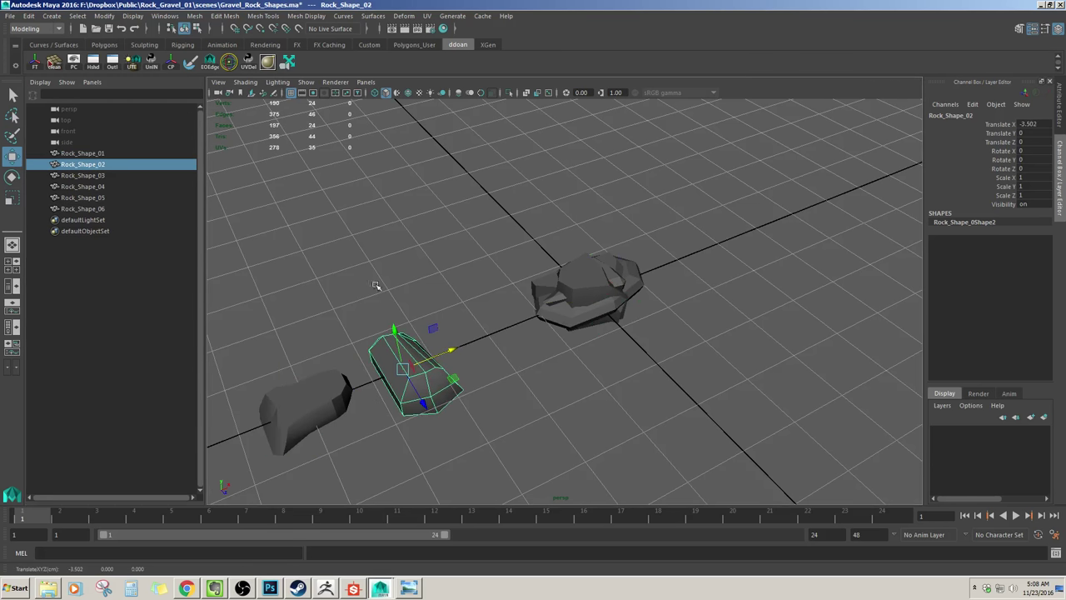
{"action": "left_click", "coordinate": [102, 175]}
{"action": "left_click_drag", "start_coordinate": [633, 280], "coordinate": [638, 207]}
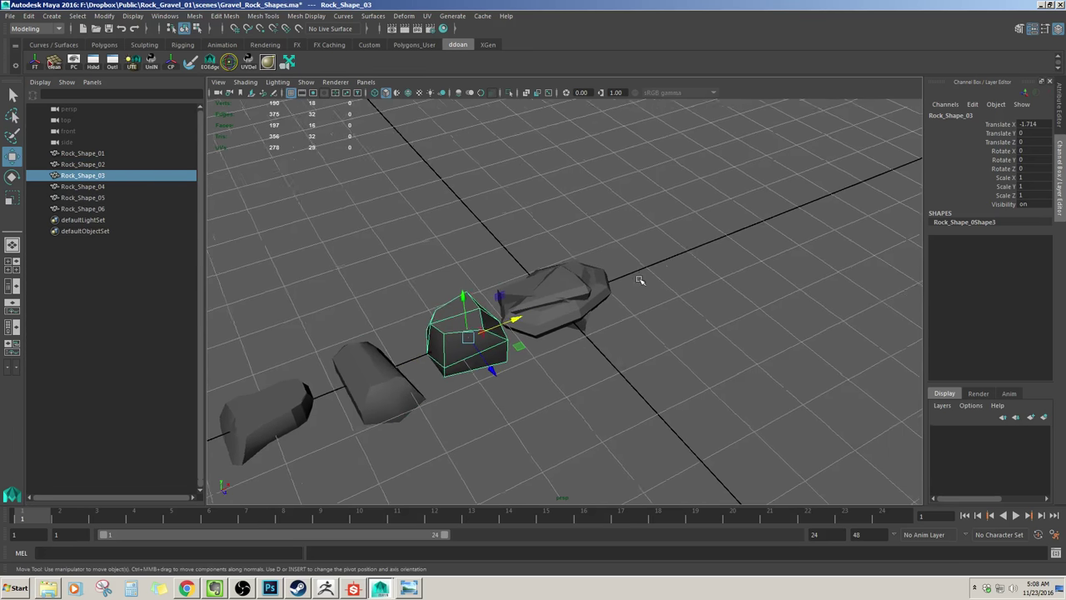
{"action": "left_click", "coordinate": [93, 190]}
{"action": "left_click", "coordinate": [97, 199]}
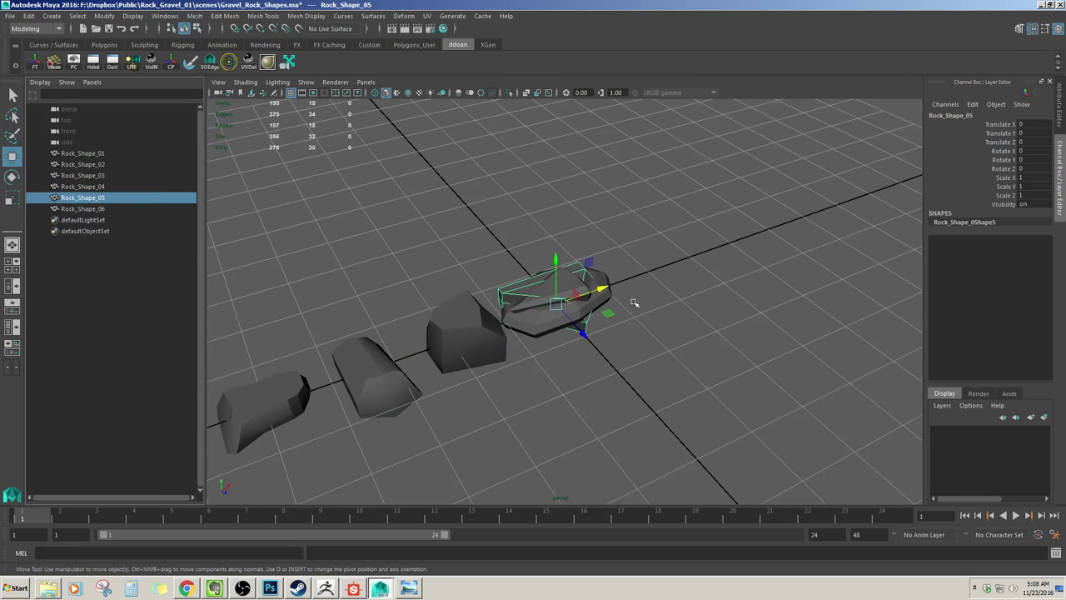
{"action": "left_click_drag", "start_coordinate": [607, 290], "coordinate": [714, 251]}
{"action": "left_click", "coordinate": [102, 210]}
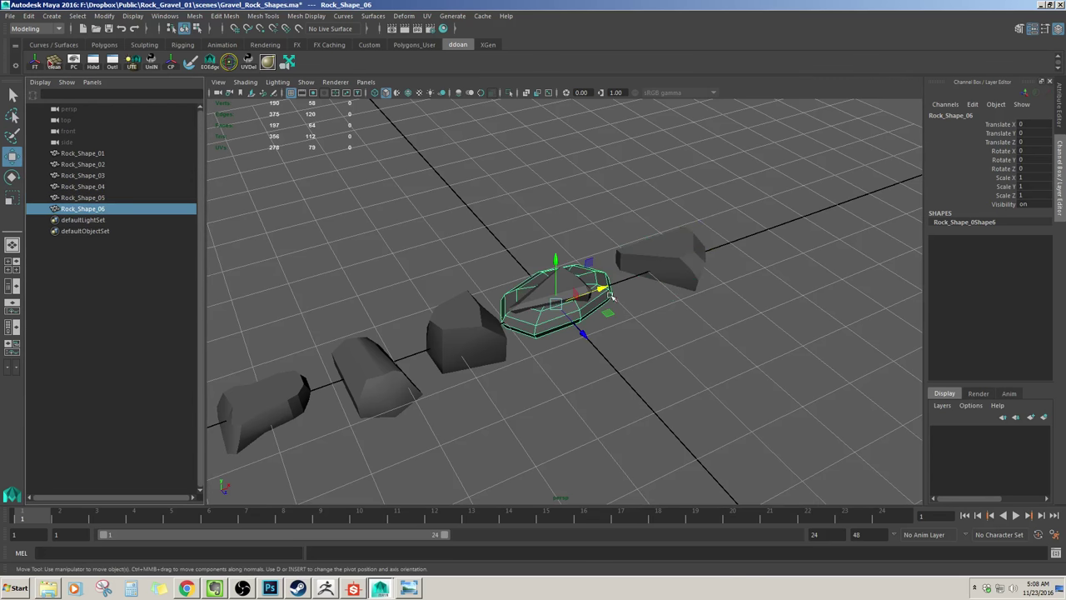
{"action": "left_click_drag", "start_coordinate": [606, 293], "coordinate": [800, 231]}
Step: Deselect the rocks, hide the viewport grid and view the row from a low side angle
{"action": "left_click_drag", "start_coordinate": [685, 362], "coordinate": [577, 360], "text": "alt"}
{"action": "left_click", "coordinate": [577, 361]}
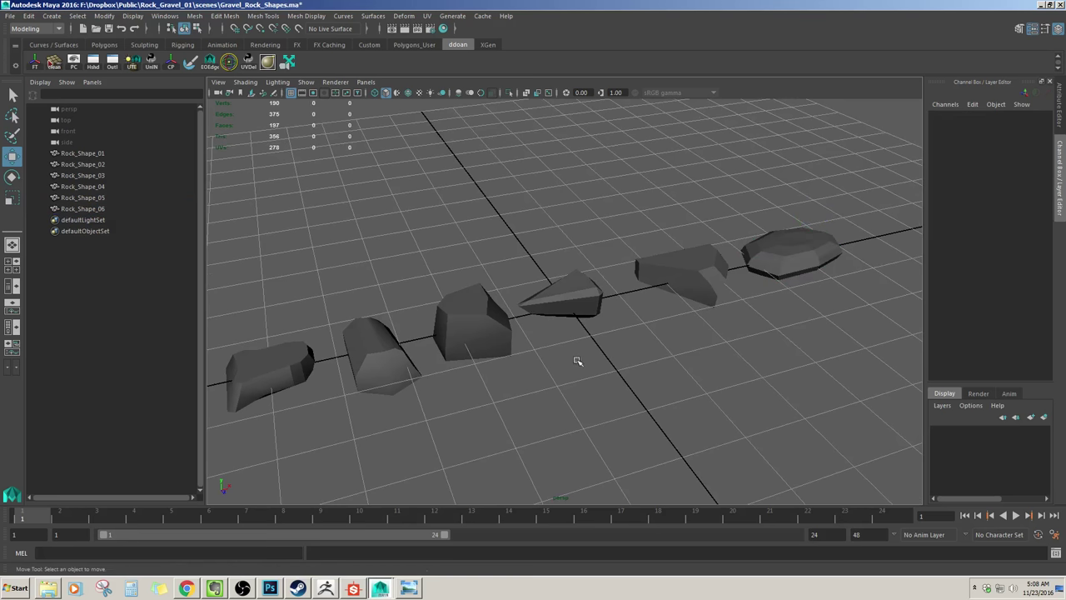
{"action": "left_click", "coordinate": [291, 93]}
{"action": "left_click_drag", "start_coordinate": [474, 299], "coordinate": [497, 305], "text": "alt"}
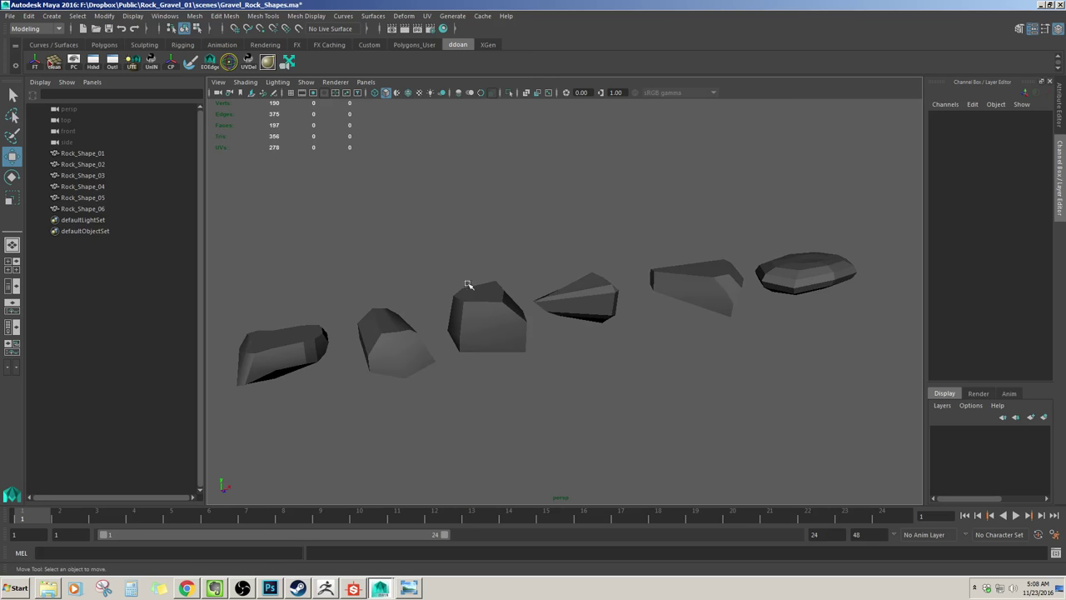
{"action": "left_click_drag", "start_coordinate": [469, 292], "coordinate": [333, 286], "text": "alt"}
Step: Inspect Rock_Shape_01 and the rock row from several angles, then switch over to ZBrush
{"action": "left_click", "coordinate": [312, 331]}
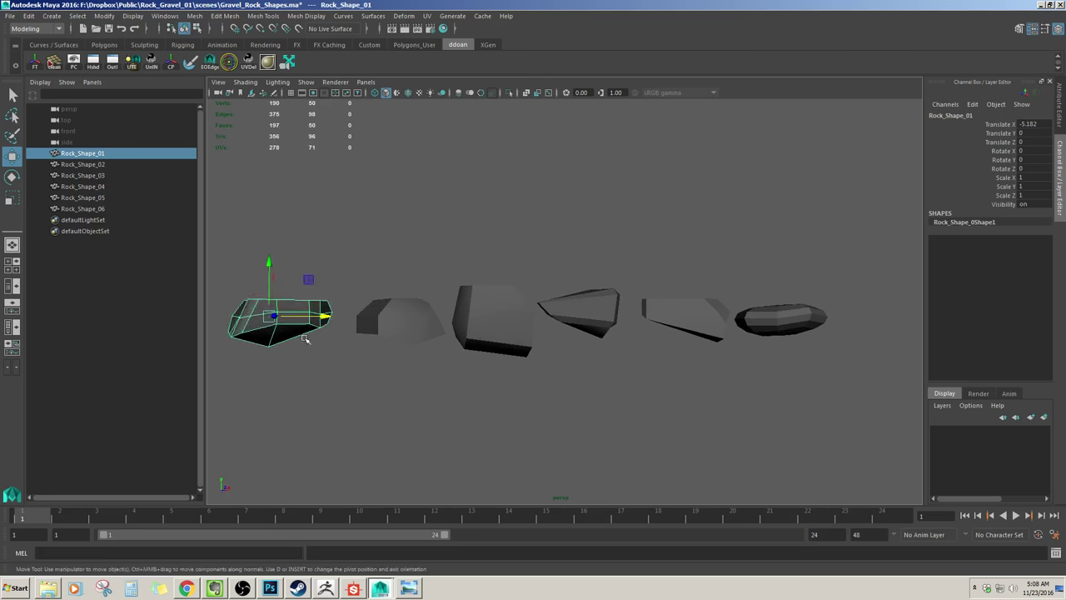
{"action": "left_click_drag", "start_coordinate": [313, 332], "coordinate": [424, 374], "text": "alt"}
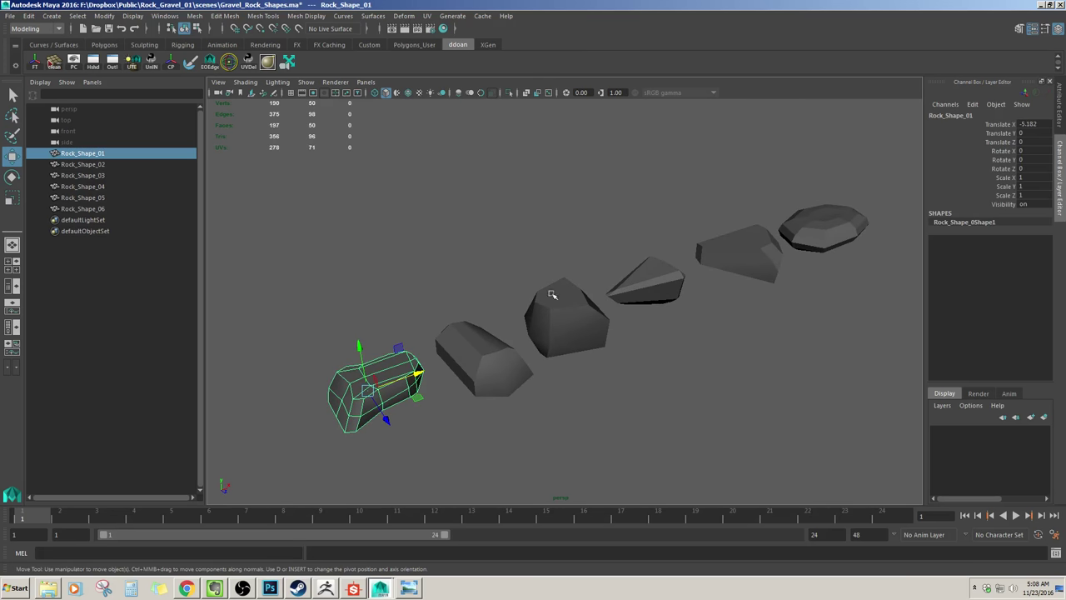
{"action": "left_click_drag", "start_coordinate": [580, 295], "coordinate": [635, 398], "text": "alt"}
{"action": "key", "text": "e"}
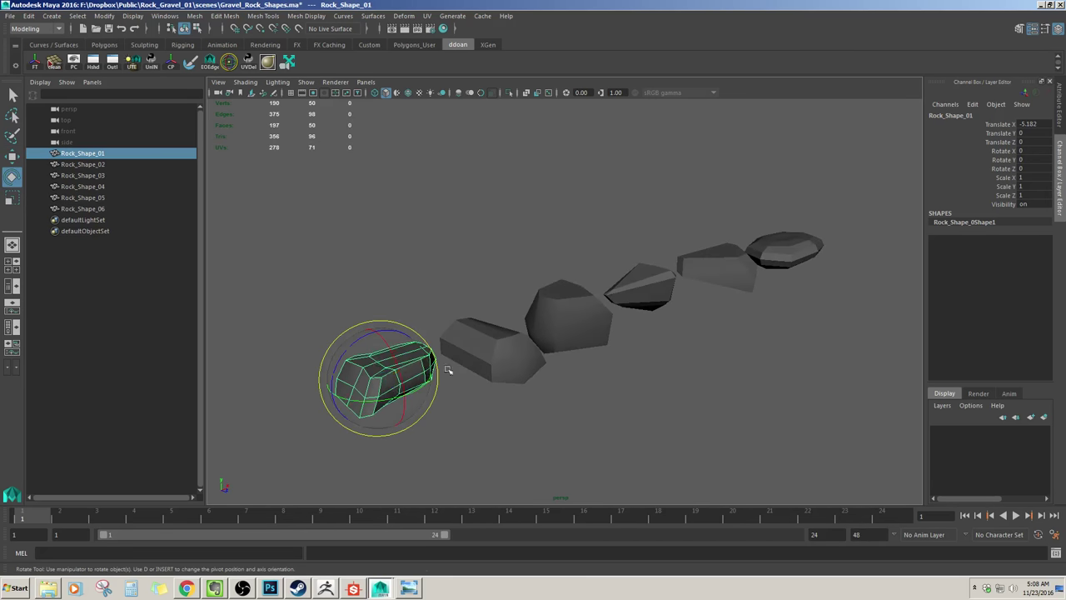
{"action": "left_click_drag", "start_coordinate": [545, 405], "coordinate": [609, 409], "text": "alt"}
{"action": "key", "text": "w"}
{"action": "left_click", "coordinate": [593, 428]}
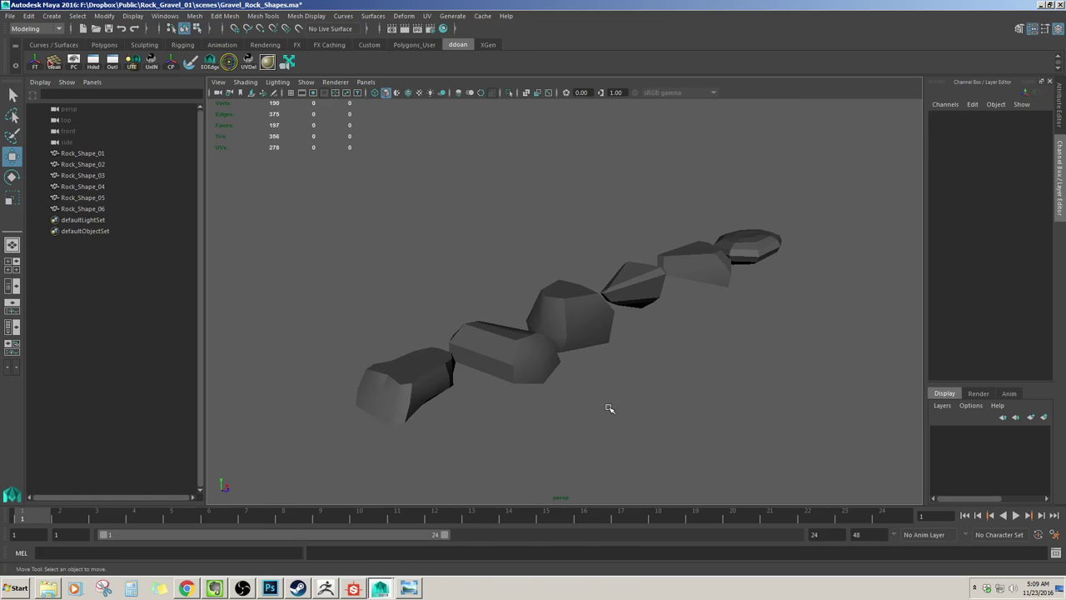
{"action": "left_click_drag", "start_coordinate": [613, 346], "coordinate": [633, 378], "text": "alt"}
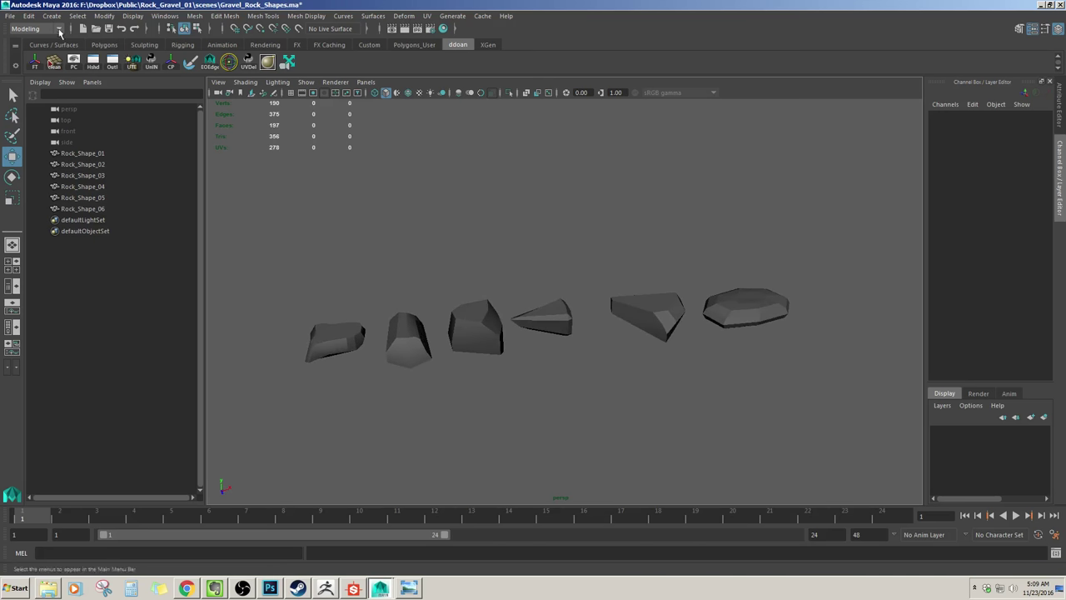
{"action": "left_click", "coordinate": [330, 589]}
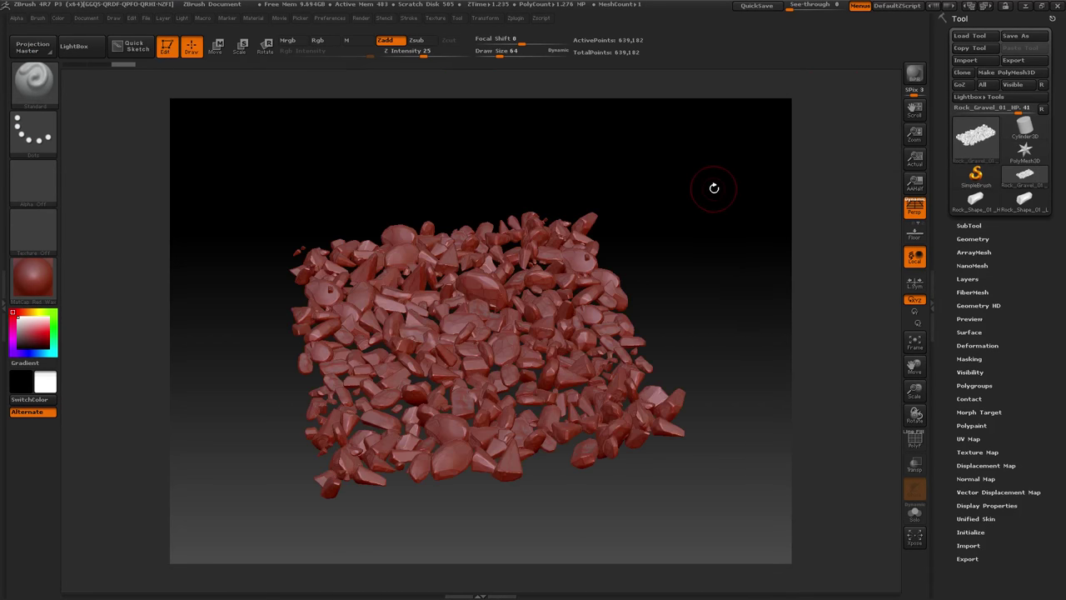
Step: Compare Rock_Shape_01_HP with Rock_Shape_01_LP, rotating each, and keep the high-poly rock active
{"action": "left_click_drag", "start_coordinate": [713, 187], "coordinate": [697, 216]}
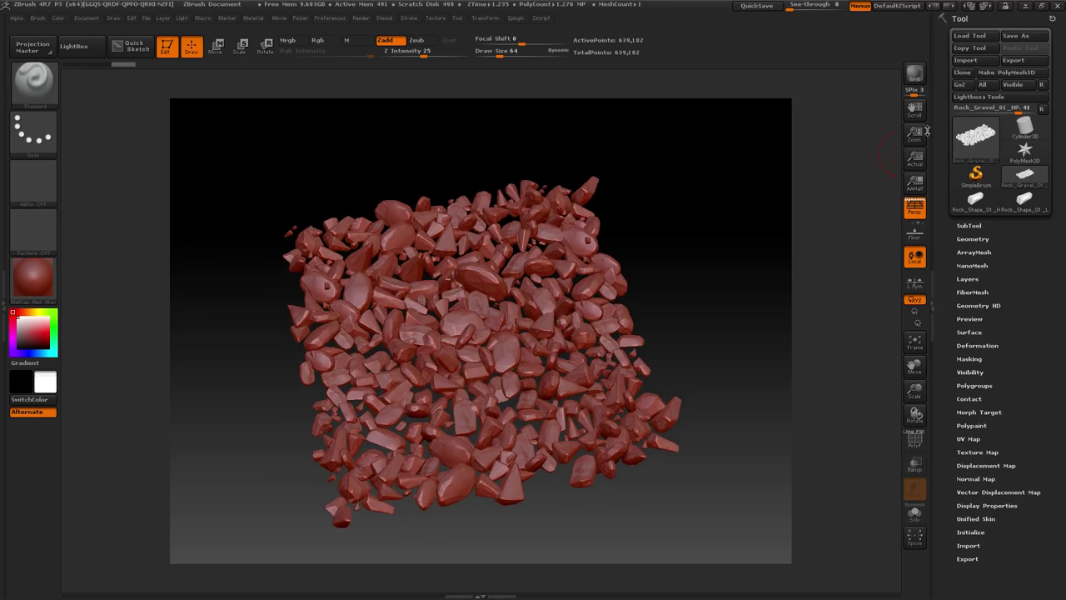
{"action": "left_click", "coordinate": [976, 206]}
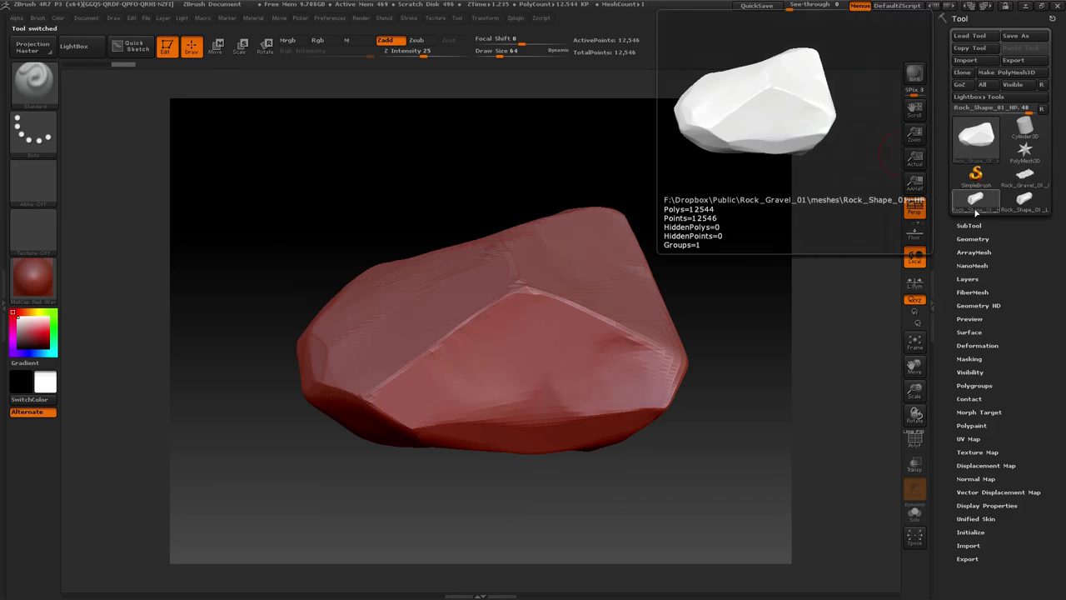
{"action": "left_click", "coordinate": [1025, 200]}
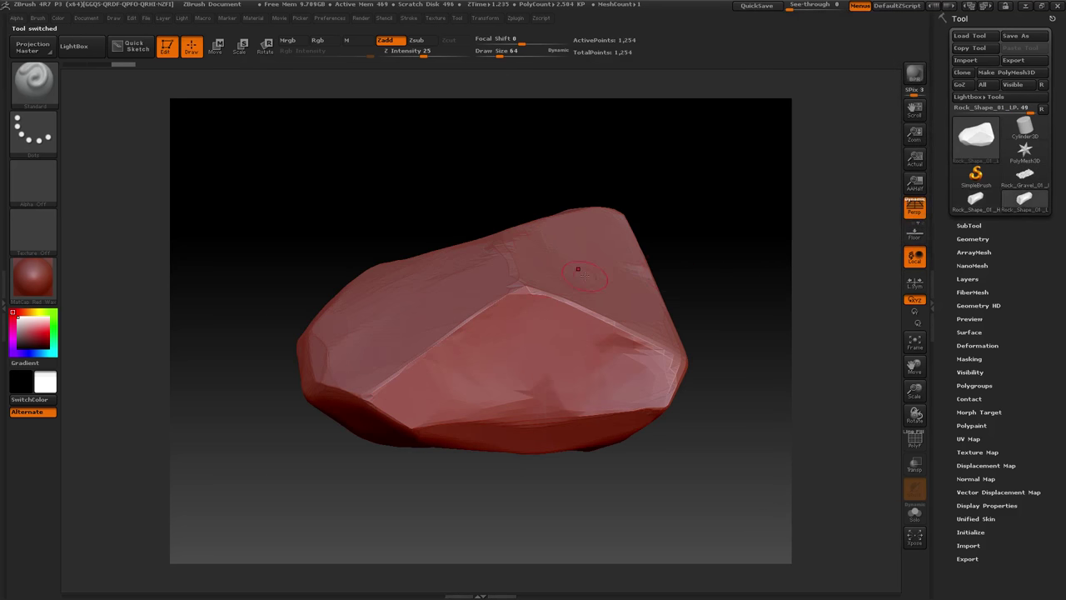
{"action": "left_click_drag", "start_coordinate": [658, 284], "coordinate": [750, 263]}
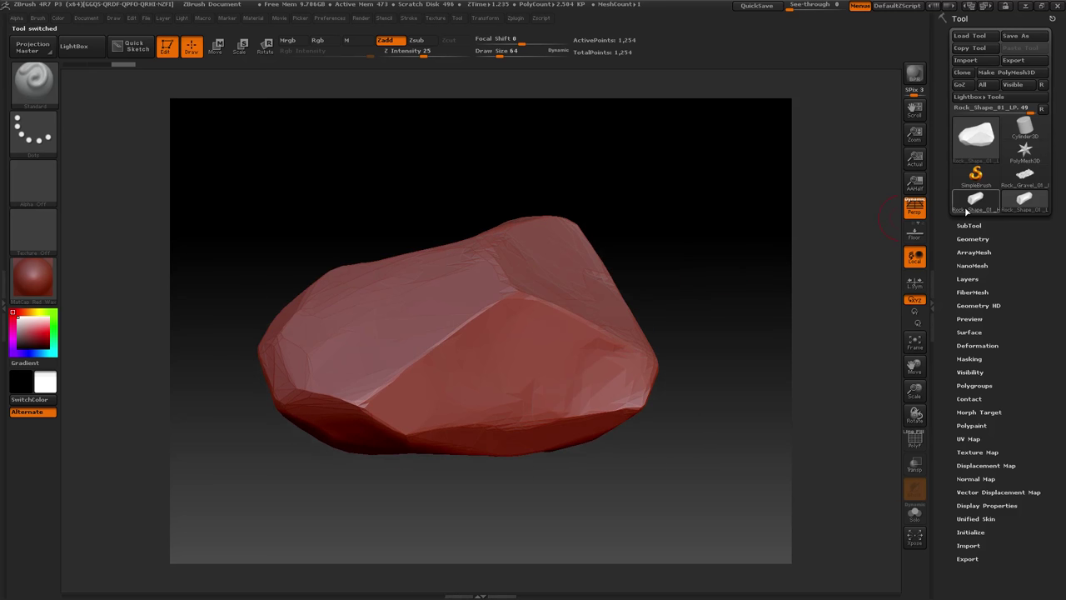
{"action": "left_click", "coordinate": [968, 207]}
Step: Rotate Rock_Shape_01_HP to inspect it, then make the 14-point PolyMesh3D star the active tool
{"action": "left_click_drag", "start_coordinate": [685, 250], "coordinate": [684, 288]}
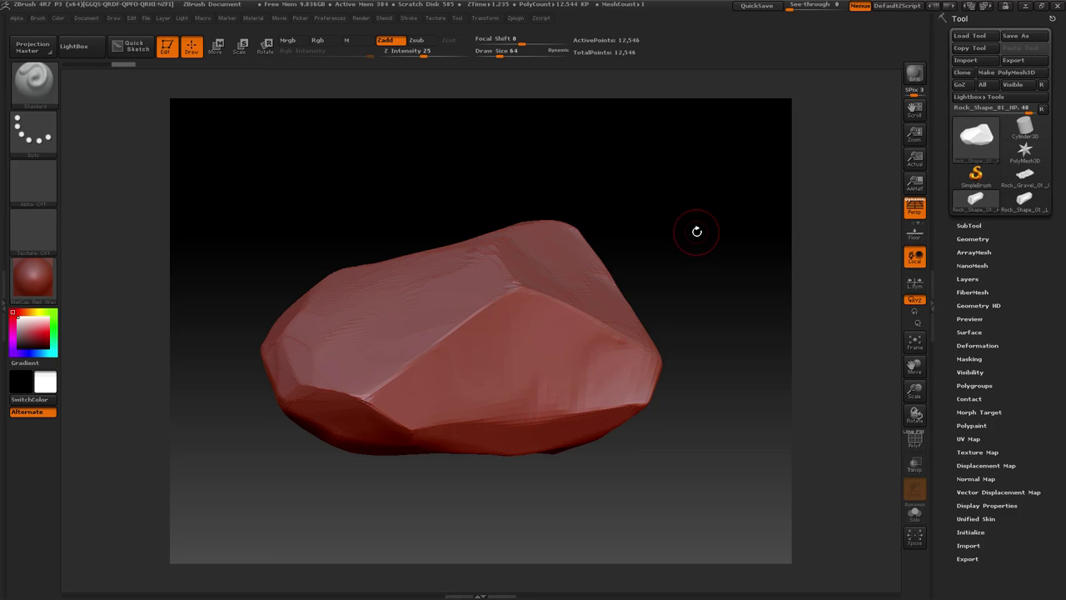
{"action": "mouse_move", "coordinate": [696, 230]}
{"action": "left_mouse_down"}
{"action": "mouse_move", "coordinate": [678, 214]}
{"action": "mouse_move", "coordinate": [678, 191]}
{"action": "mouse_move", "coordinate": [685, 226]}
{"action": "mouse_move", "coordinate": [672, 200]}
{"action": "mouse_move", "coordinate": [699, 212]}
{"action": "left_mouse_up"}
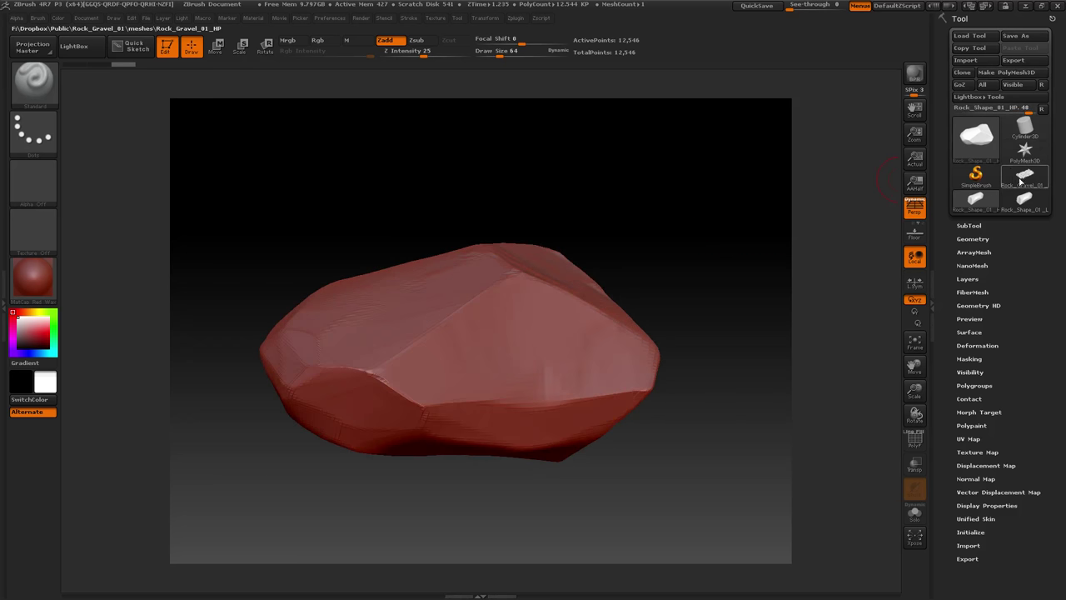
{"action": "left_click", "coordinate": [1024, 149]}
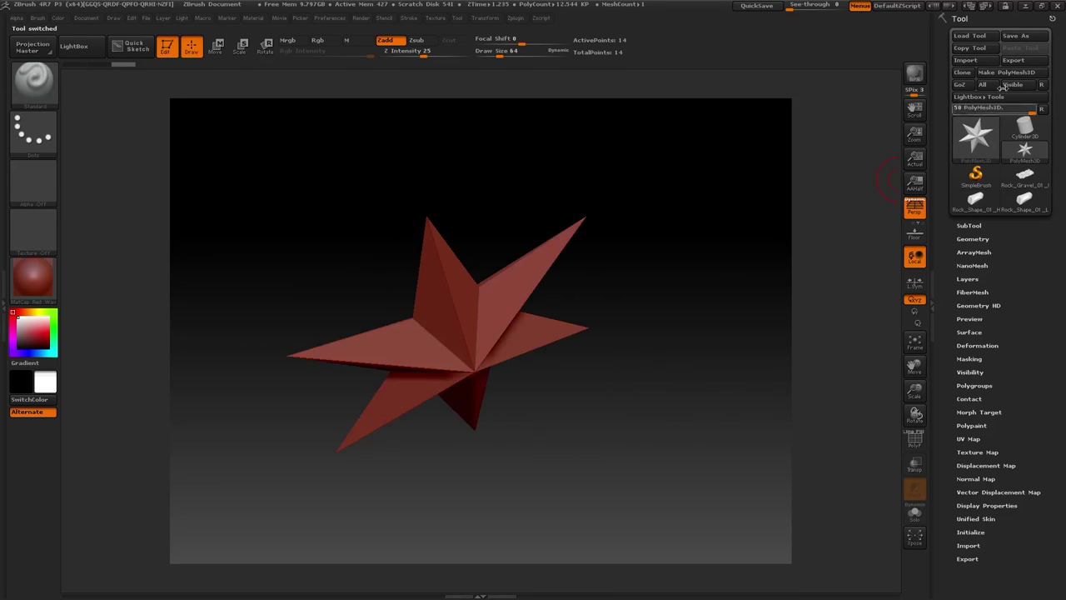
Step: Import Rock_Shape_02_LP.OBJ (2,486 points) and rotate it to view its sides and upright shape
{"action": "left_click", "coordinate": [966, 60]}
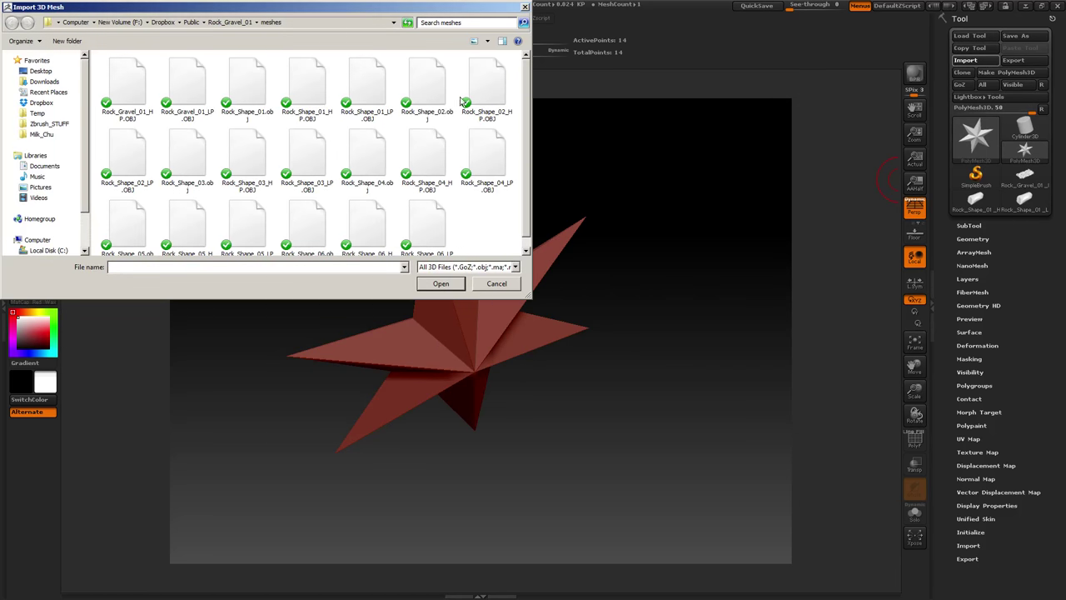
{"action": "left_click", "coordinate": [130, 162]}
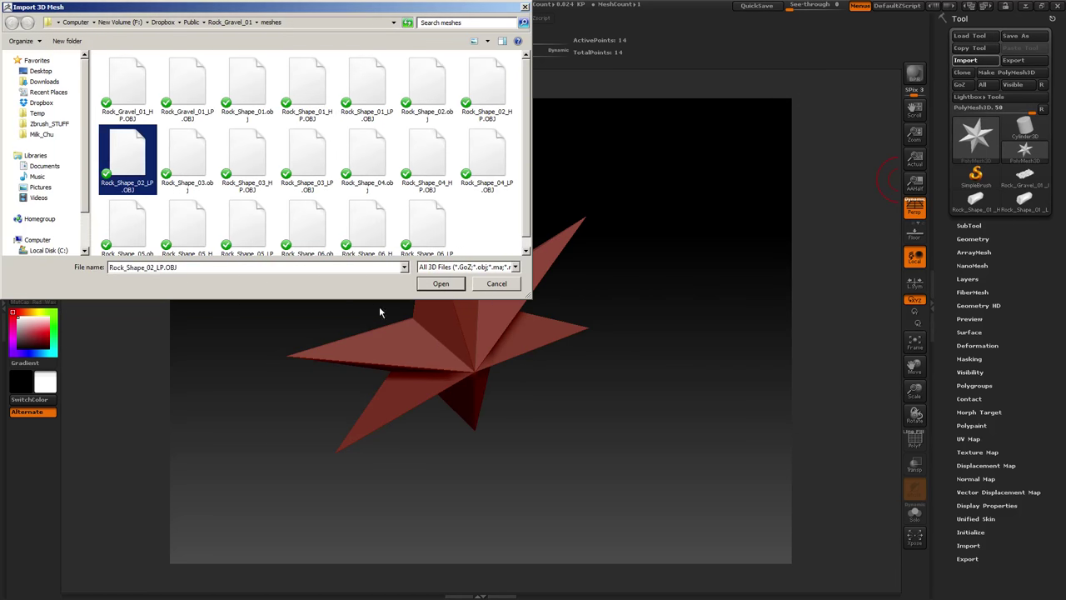
{"action": "left_click", "coordinate": [430, 287]}
{"action": "left_click_drag", "start_coordinate": [549, 259], "coordinate": [592, 324]}
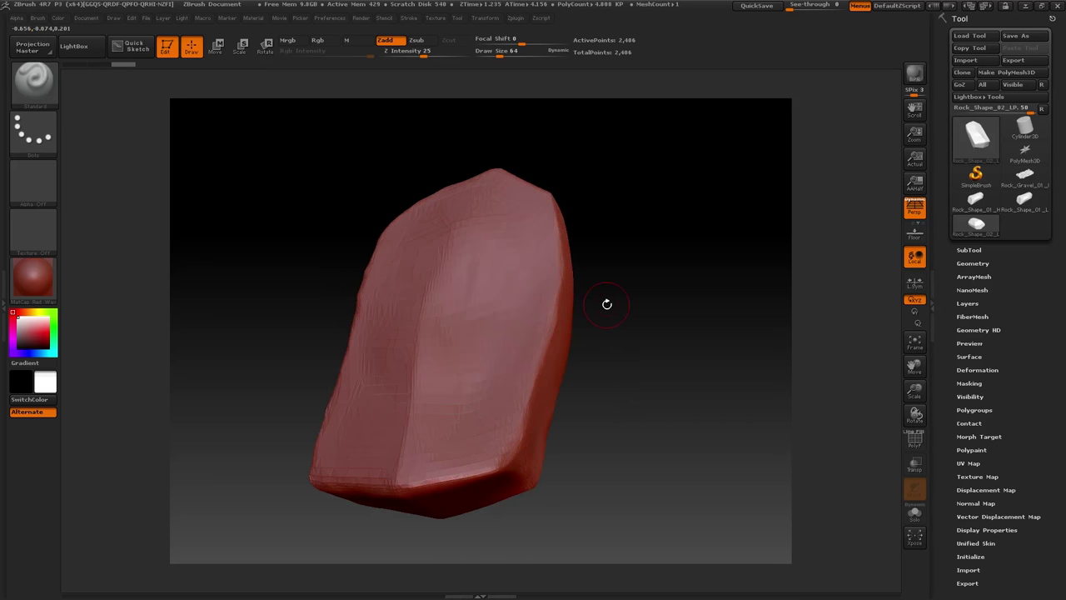
{"action": "left_click_drag", "start_coordinate": [647, 275], "coordinate": [400, 416]}
{"action": "left_click_drag", "start_coordinate": [559, 424], "coordinate": [678, 250]}
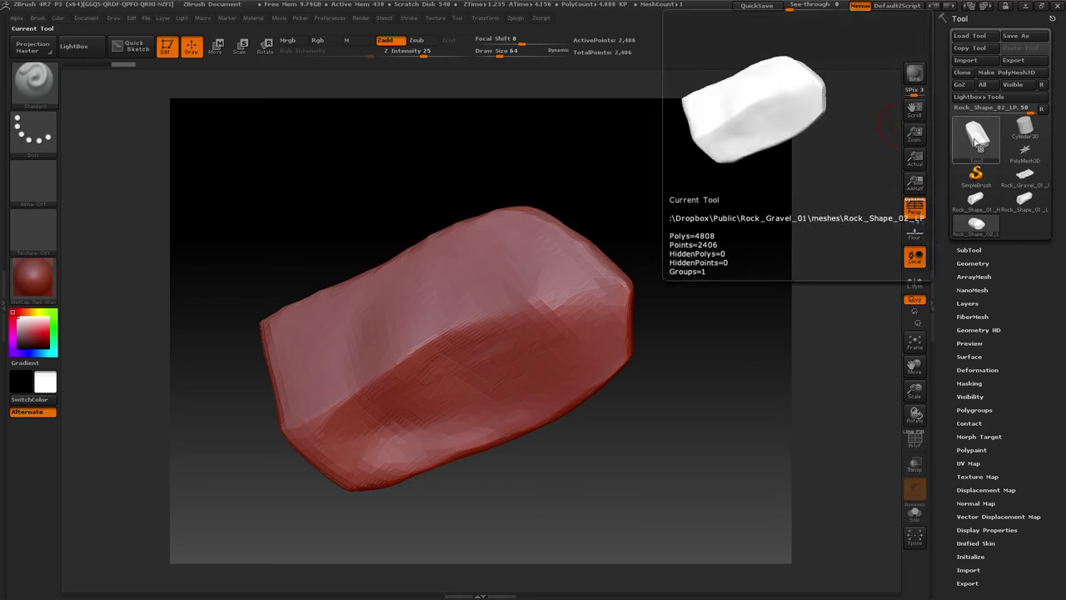
Step: Bring up Zplugin > Decimation Master, rotate the rock once more, and hide ZBrush
{"action": "left_click", "coordinate": [516, 18]}
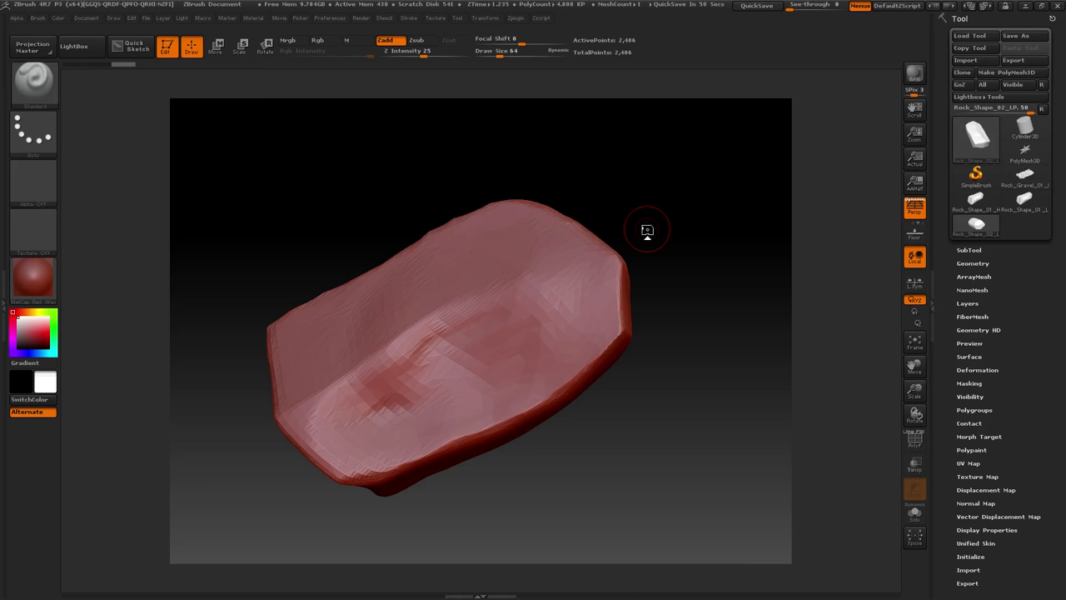
{"action": "left_click_drag", "start_coordinate": [650, 231], "coordinate": [661, 325]}
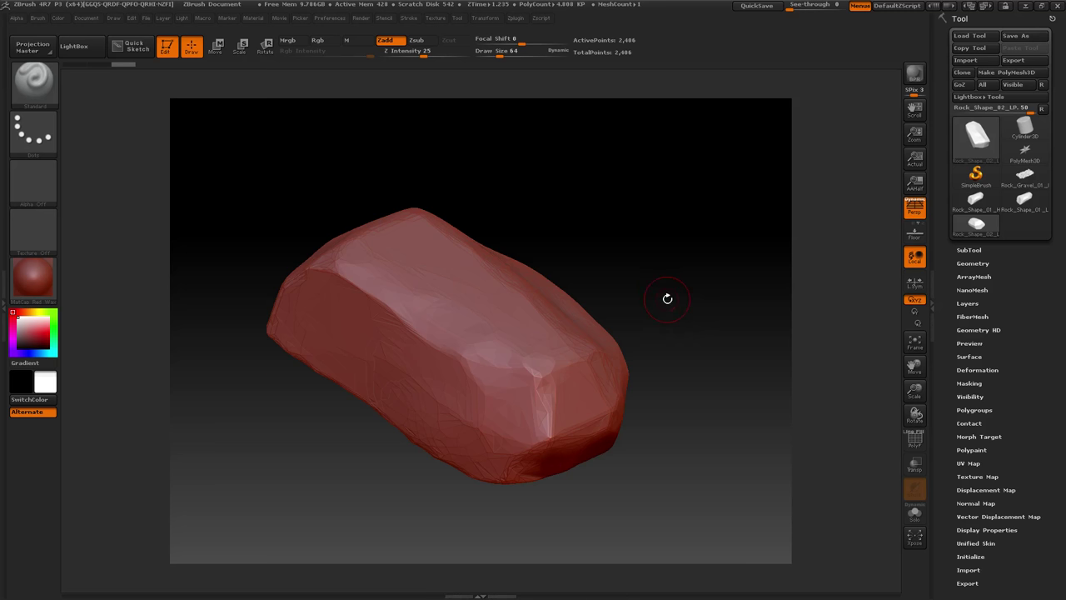
{"action": "left_click", "coordinate": [1025, 7]}
Step: In workflow.psd, turn on the '3. Sculpted Rocks in Zbrush' and '4. Tiling Rocks in Maya' layers
{"action": "left_click", "coordinate": [269, 588]}
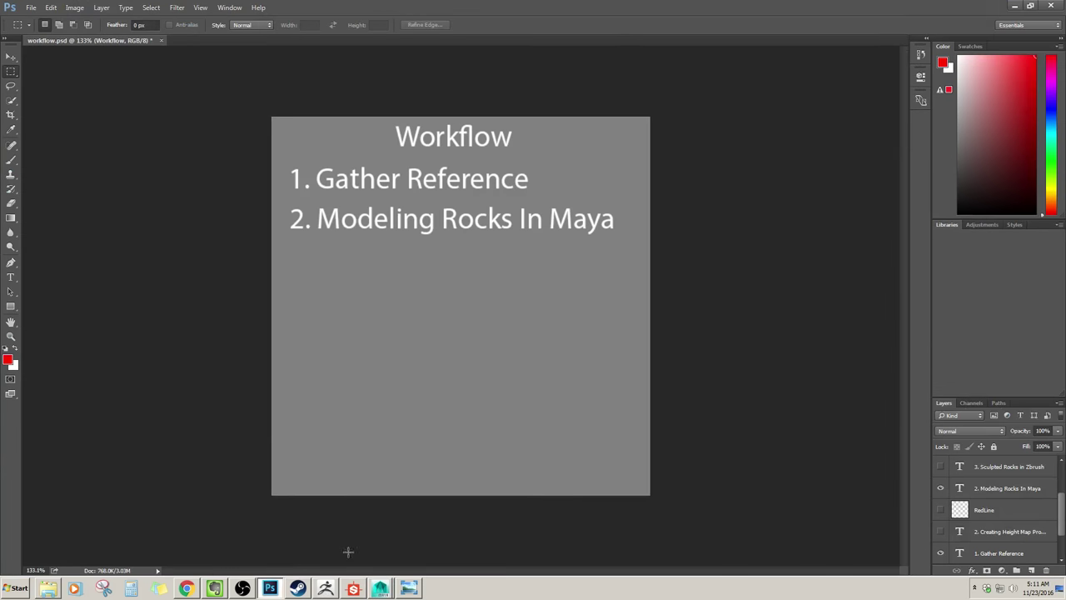
{"action": "left_click", "coordinate": [940, 467]}
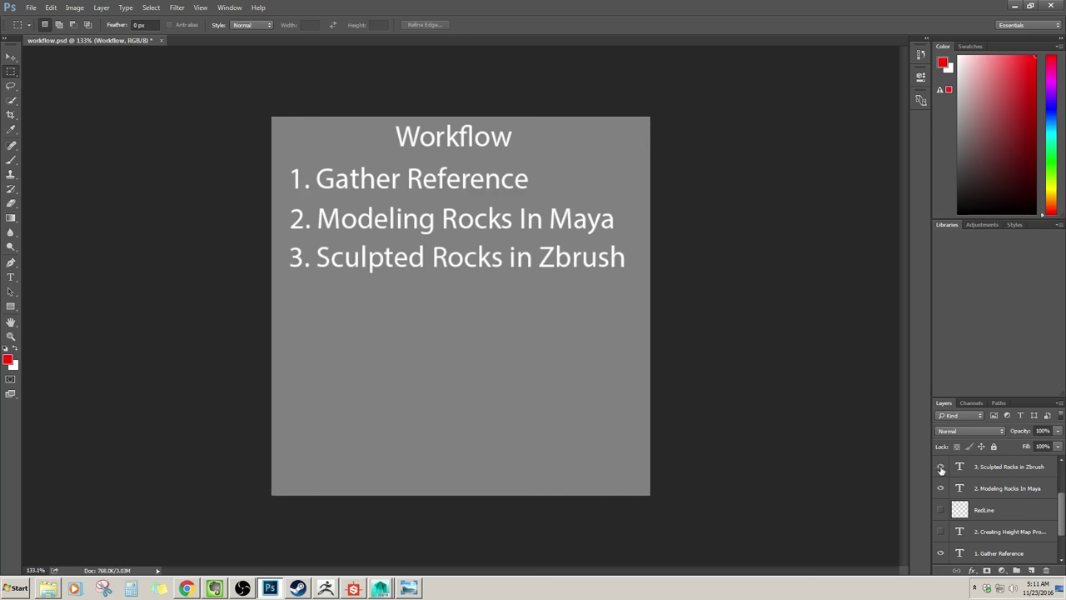
{"action": "scroll", "coordinate": [992, 502], "scroll_direction": "up", "scroll_amount": 2}
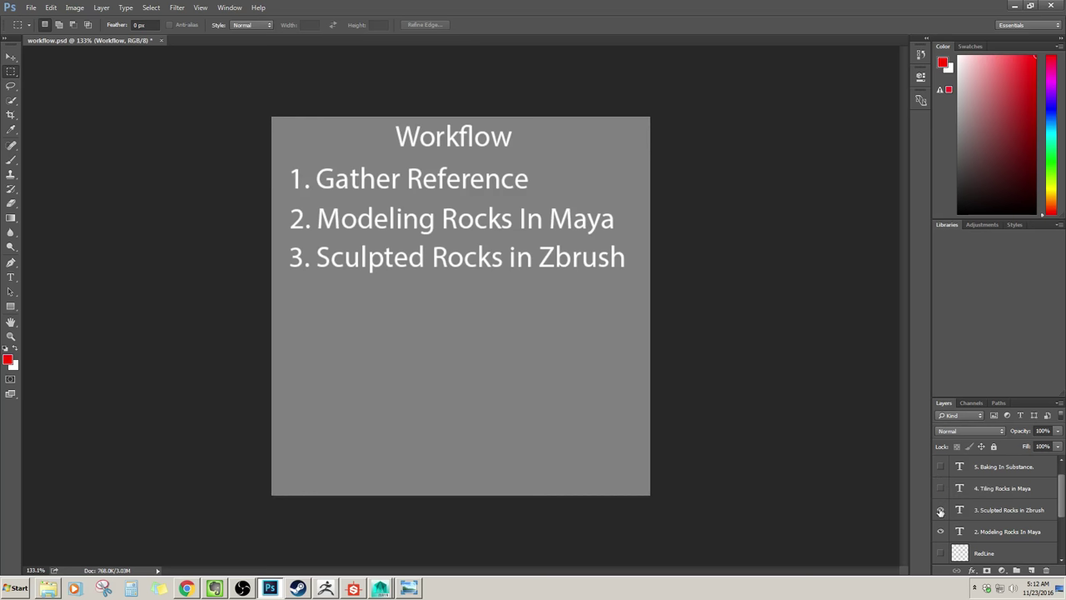
{"action": "left_click", "coordinate": [941, 488]}
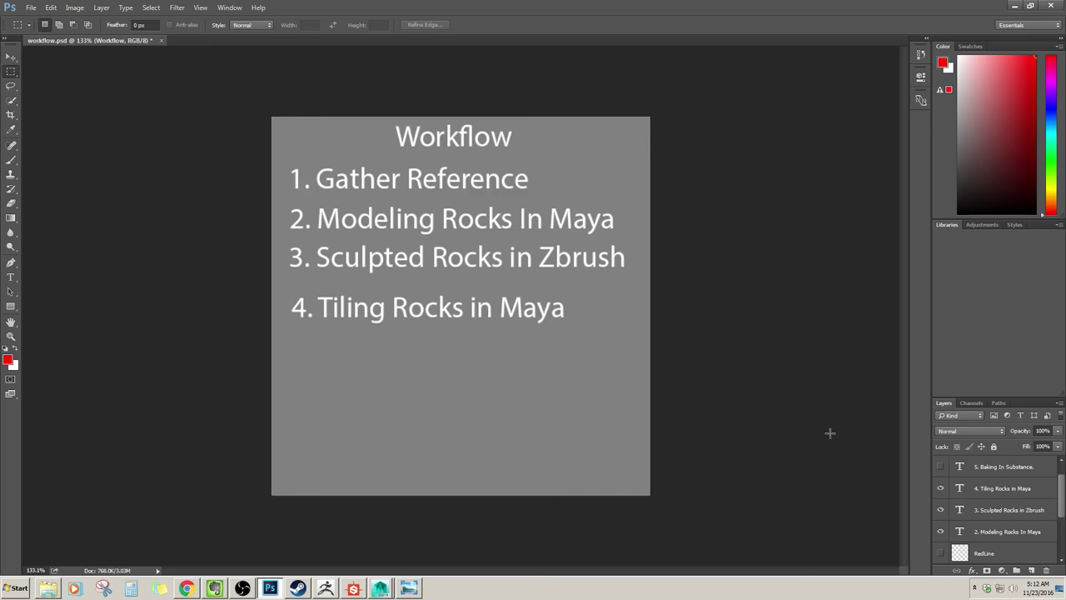
Step: Open Gravel_Rock_Shapes_Tiling_02.ma in Maya, choosing Don't Save for the old scene
{"action": "left_click", "coordinate": [380, 588]}
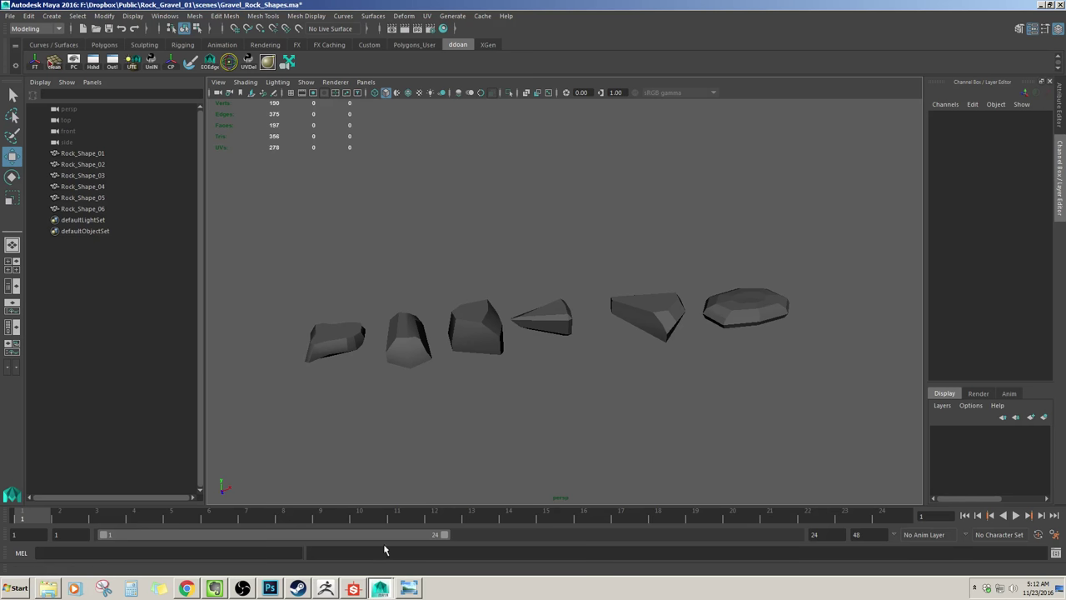
{"action": "left_click", "coordinate": [9, 15]}
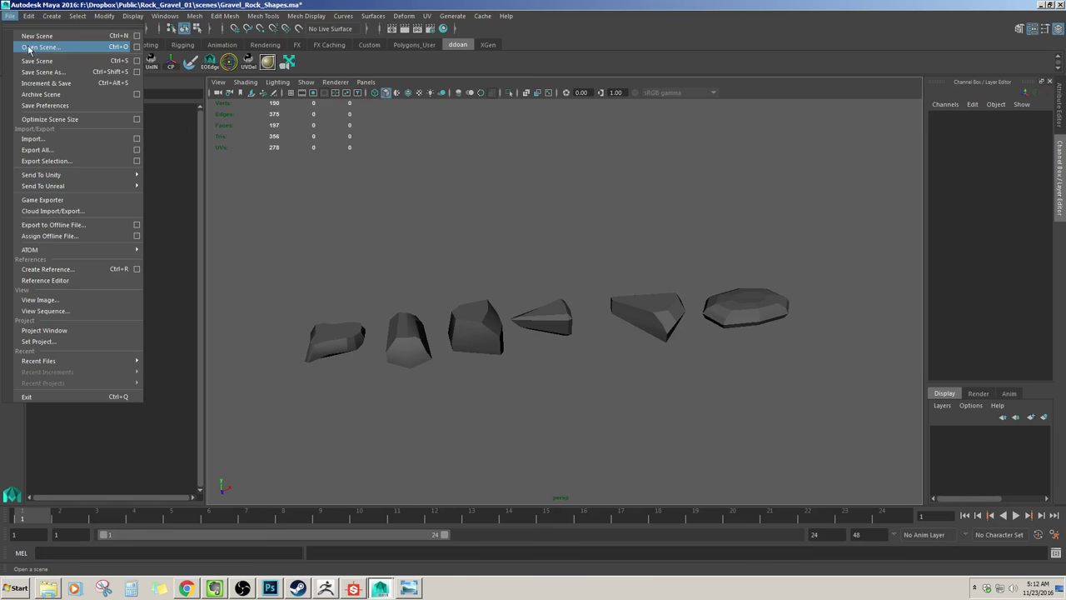
{"action": "left_click", "coordinate": [32, 50]}
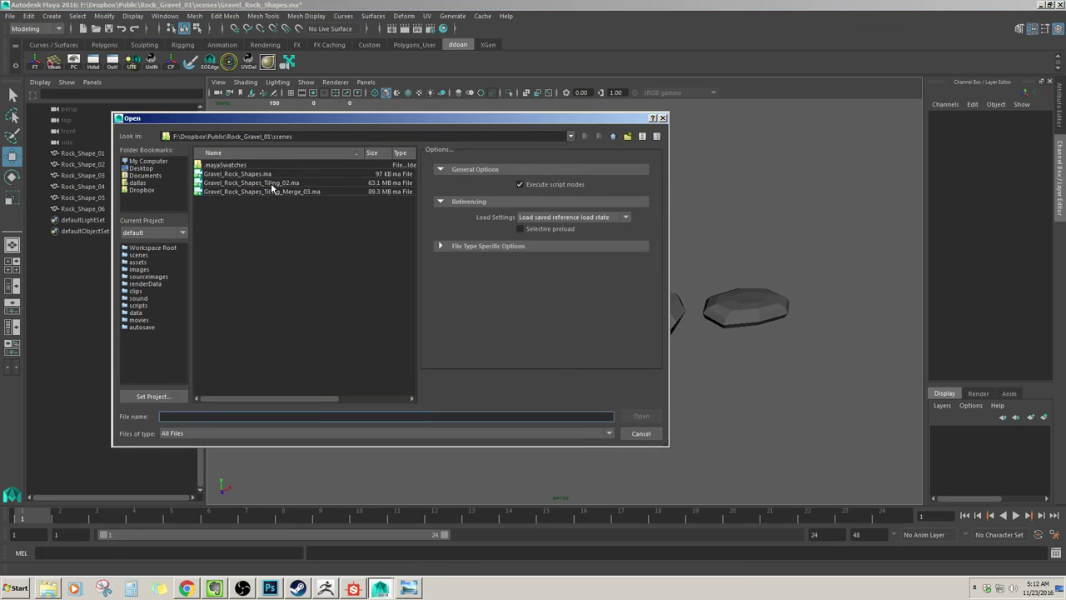
{"action": "left_click", "coordinate": [260, 182]}
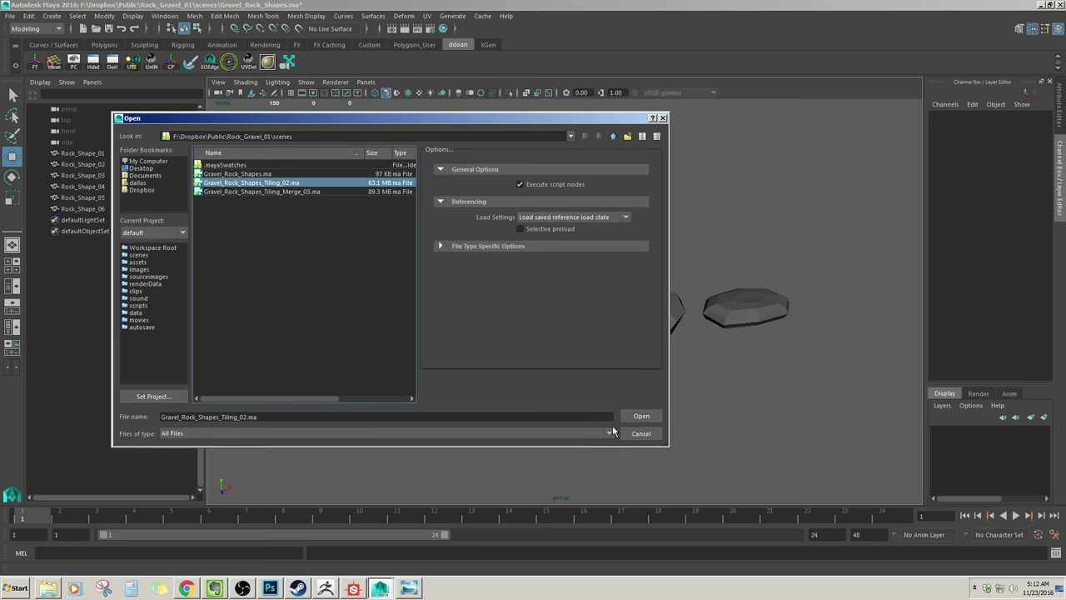
{"action": "left_click", "coordinate": [647, 419]}
{"action": "left_click", "coordinate": [537, 296]}
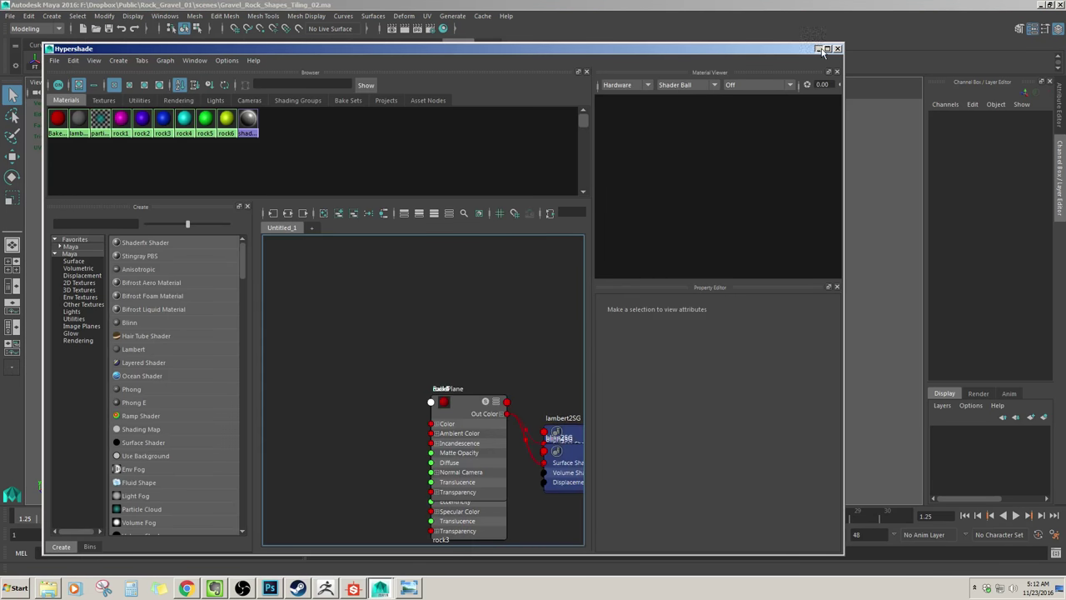
Step: Minimize Hypershade, select the BakingPlane, and orbit around the whole gravel patch
{"action": "left_click", "coordinate": [818, 49]}
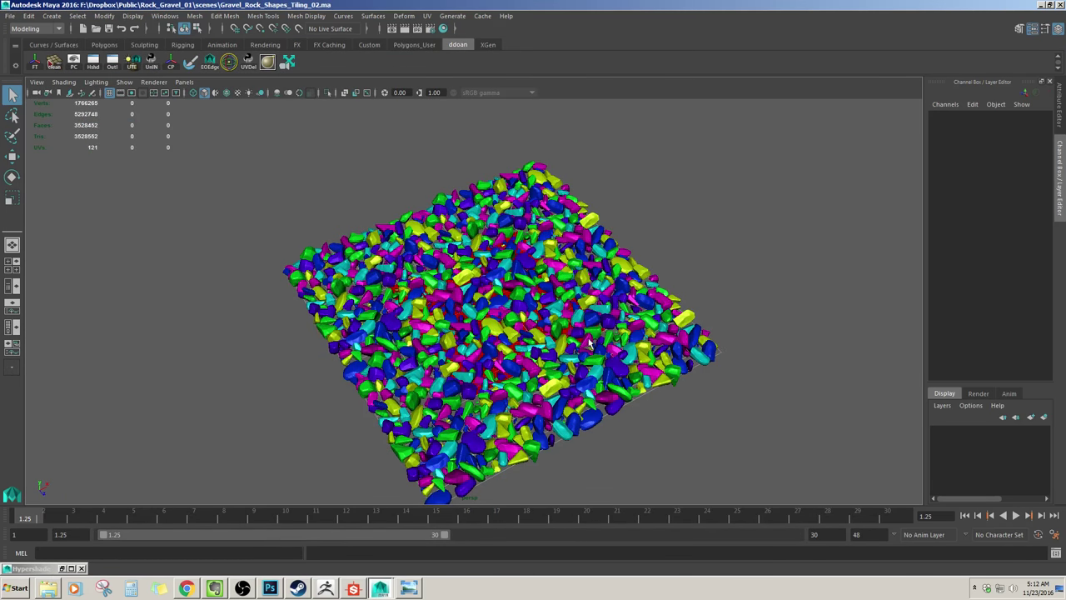
{"action": "left_click_drag", "start_coordinate": [588, 330], "coordinate": [537, 247], "text": "alt"}
{"action": "scroll", "coordinate": [568, 342], "scroll_direction": "up", "scroll_amount": 8}
{"action": "scroll", "coordinate": [562, 266], "scroll_direction": "down", "scroll_amount": 10}
{"action": "scroll", "coordinate": [497, 320], "scroll_direction": "up", "scroll_amount": 10}
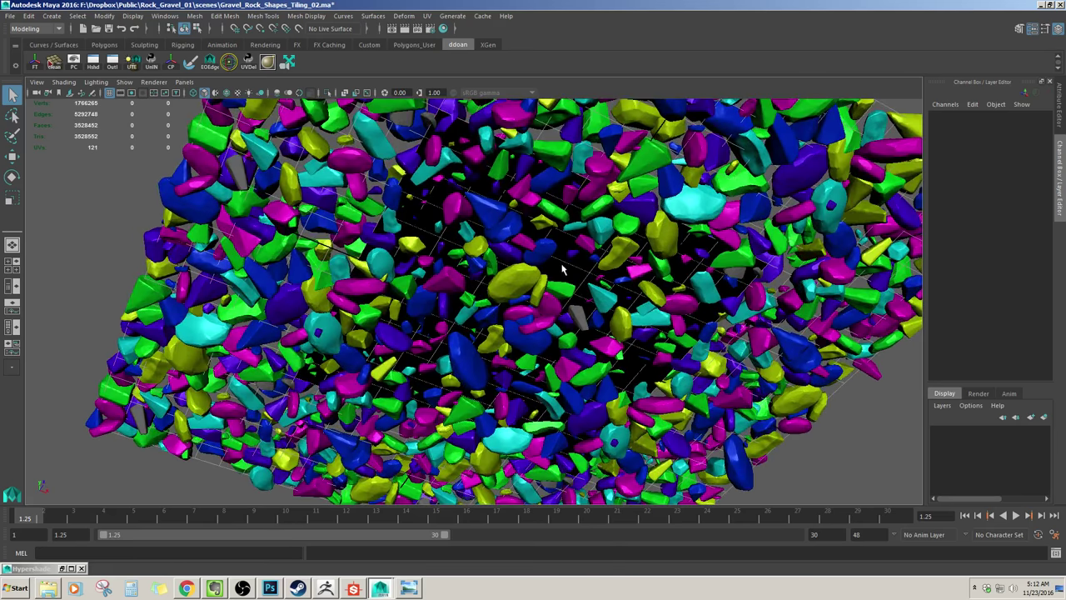
{"action": "left_click", "coordinate": [565, 271]}
{"action": "scroll", "coordinate": [600, 379], "scroll_direction": "down", "scroll_amount": 10}
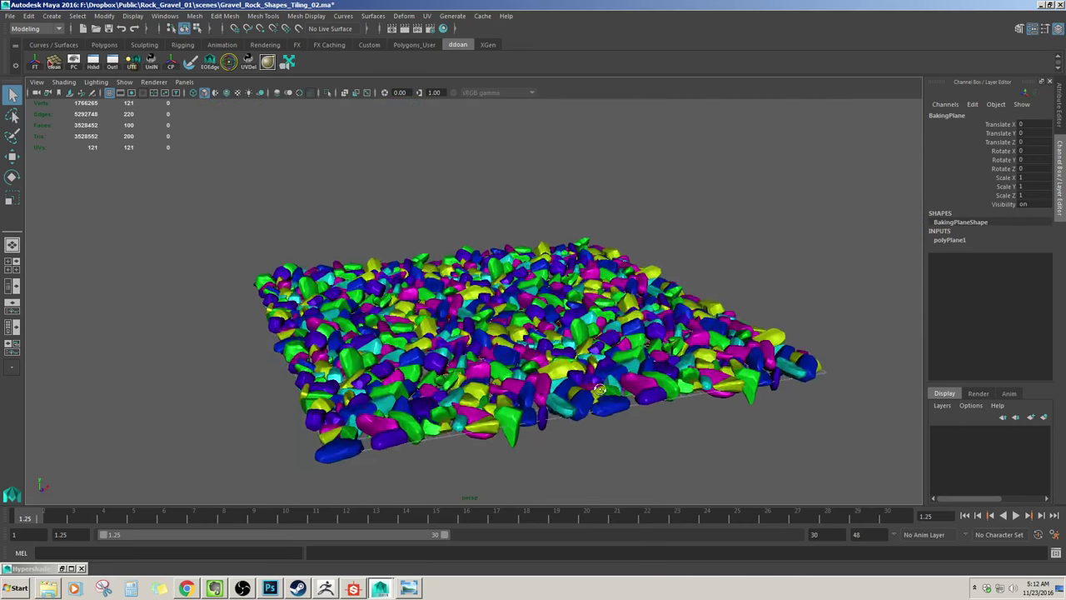
{"action": "left_click_drag", "start_coordinate": [600, 379], "coordinate": [633, 431], "text": "alt"}
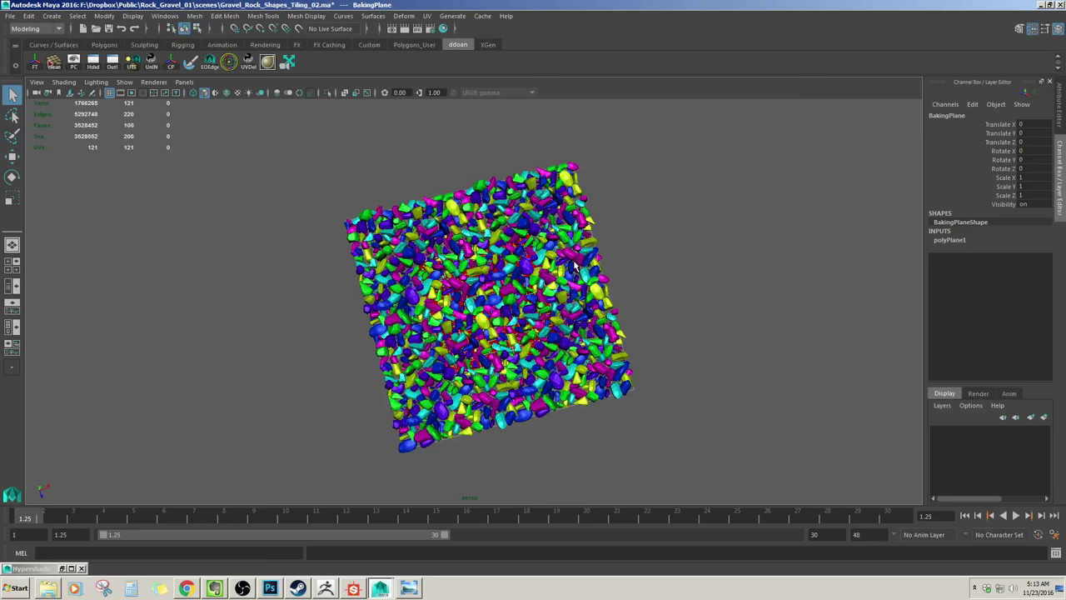
{"action": "left_click_drag", "start_coordinate": [497, 193], "coordinate": [673, 299], "text": "alt"}
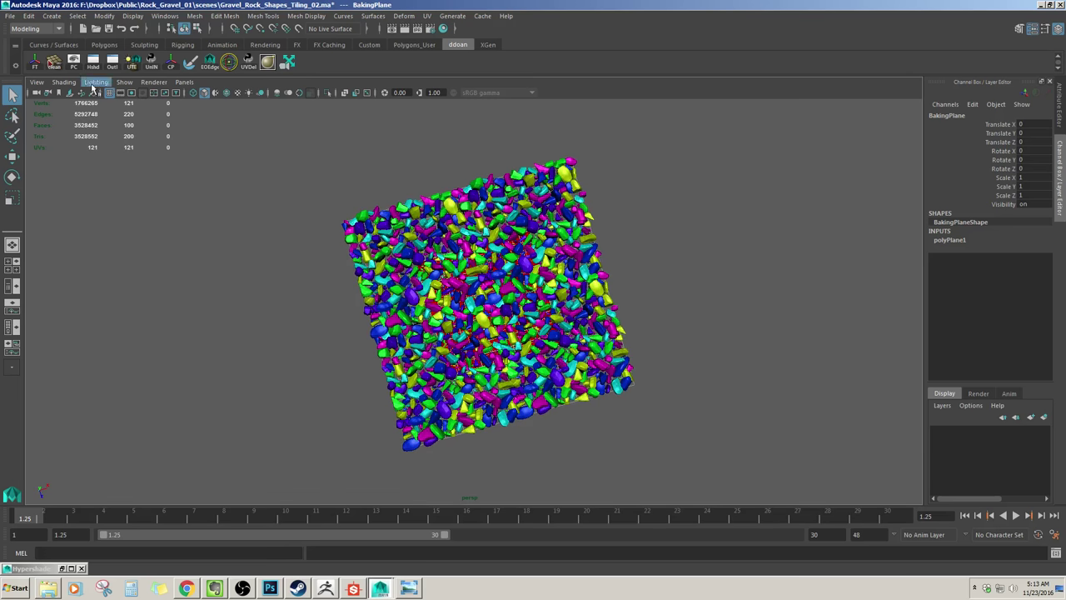
Step: Switch to the Persp/Outliner layout and select the pebbles_01 tile
{"action": "left_click", "coordinate": [11, 286]}
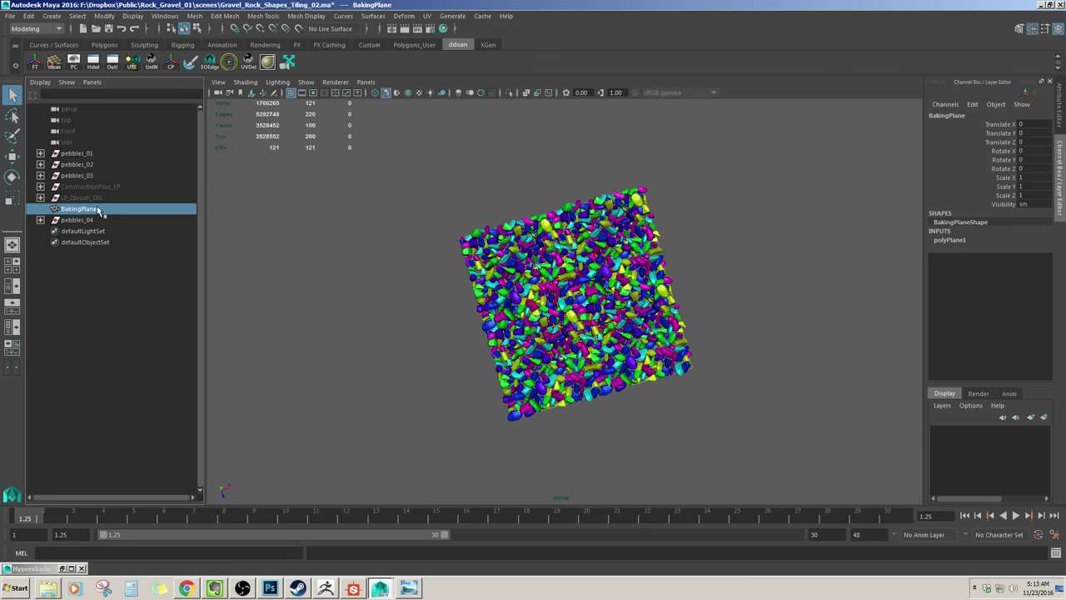
{"action": "left_click", "coordinate": [80, 153]}
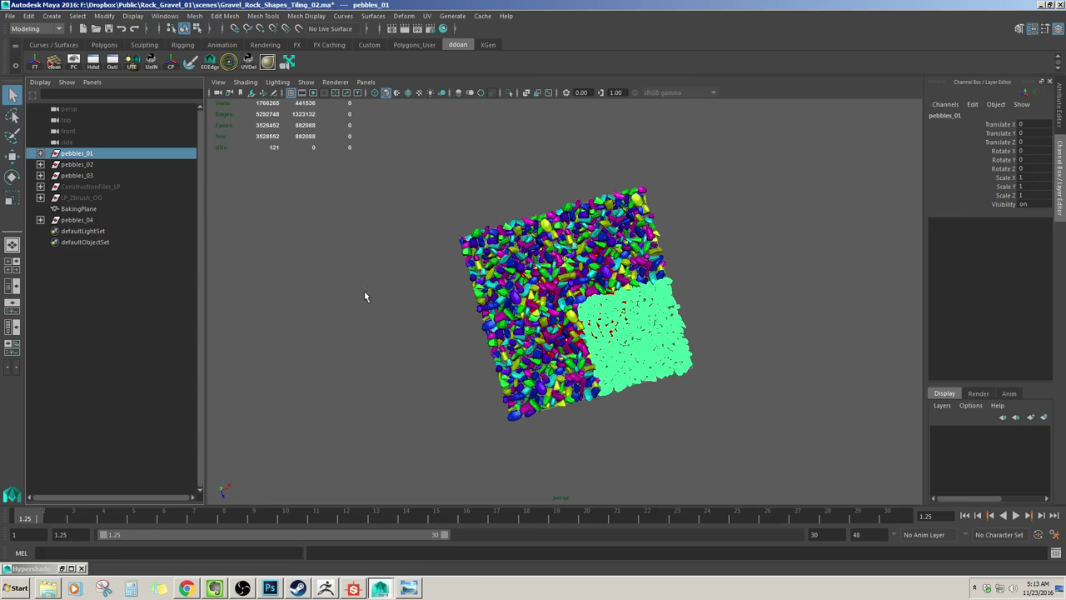
{"action": "scroll", "coordinate": [371, 304], "scroll_direction": "up", "scroll_amount": 8}
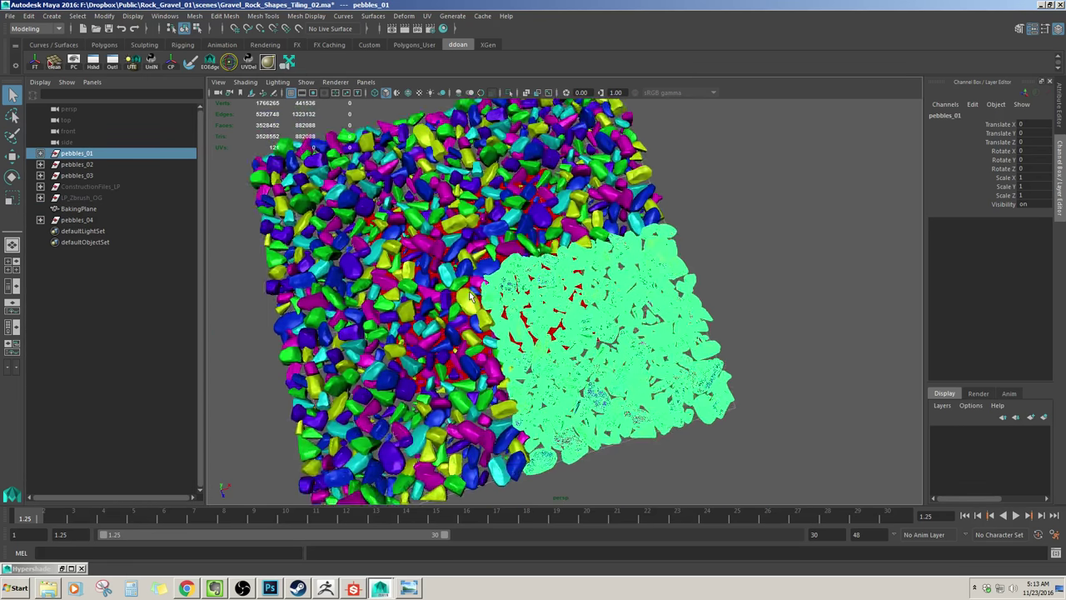
{"action": "left_click_drag", "start_coordinate": [469, 291], "coordinate": [467, 275], "text": "alt"}
{"action": "scroll", "coordinate": [464, 290], "scroll_direction": "up", "scroll_amount": 6}
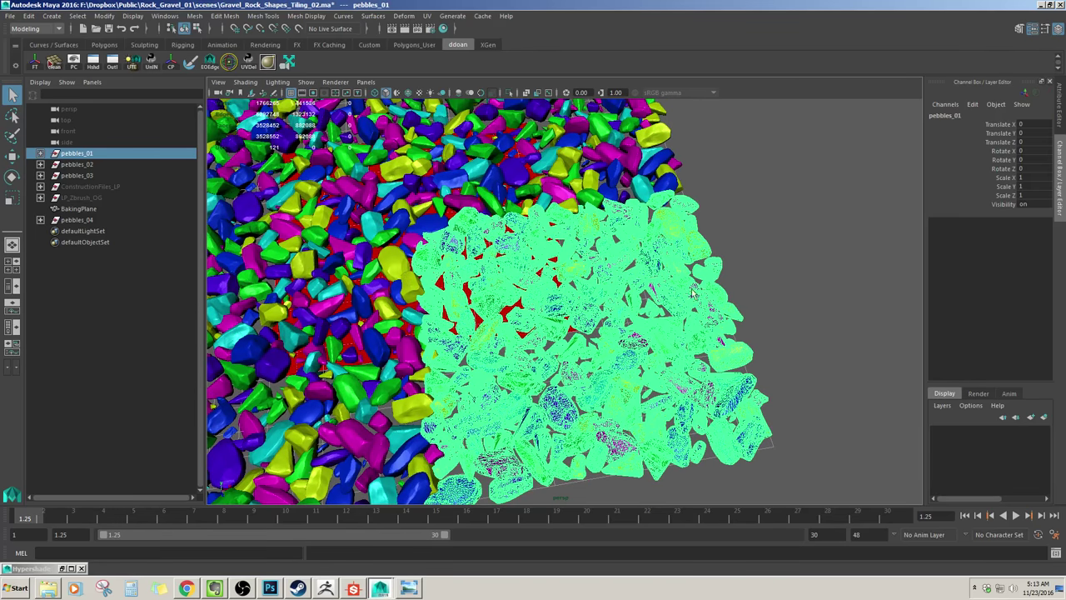
{"action": "left_click", "coordinate": [77, 164]}
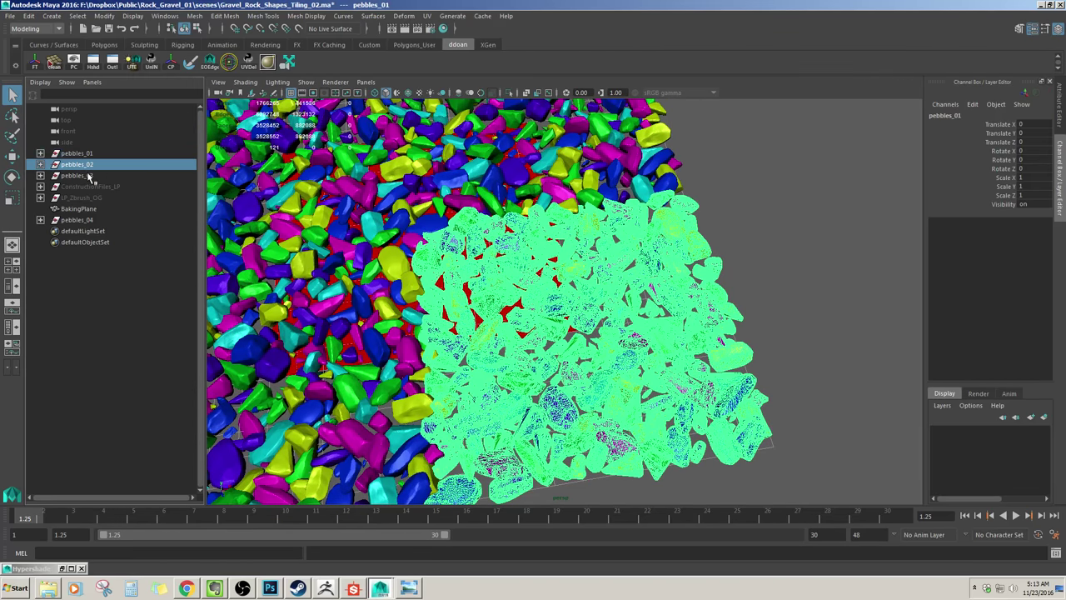
{"action": "left_click", "coordinate": [92, 175], "text": "shift"}
{"action": "left_click", "coordinate": [78, 220], "text": "ctrl"}
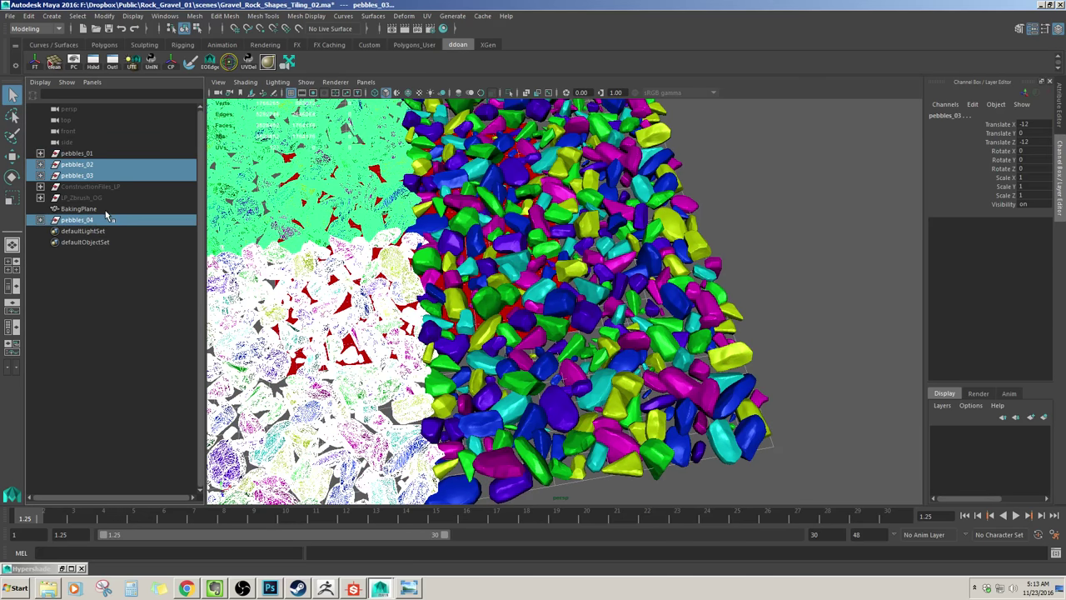
{"action": "key", "text": "ctrl+h"}
{"action": "left_click_drag", "start_coordinate": [761, 273], "coordinate": [719, 281], "text": "alt"}
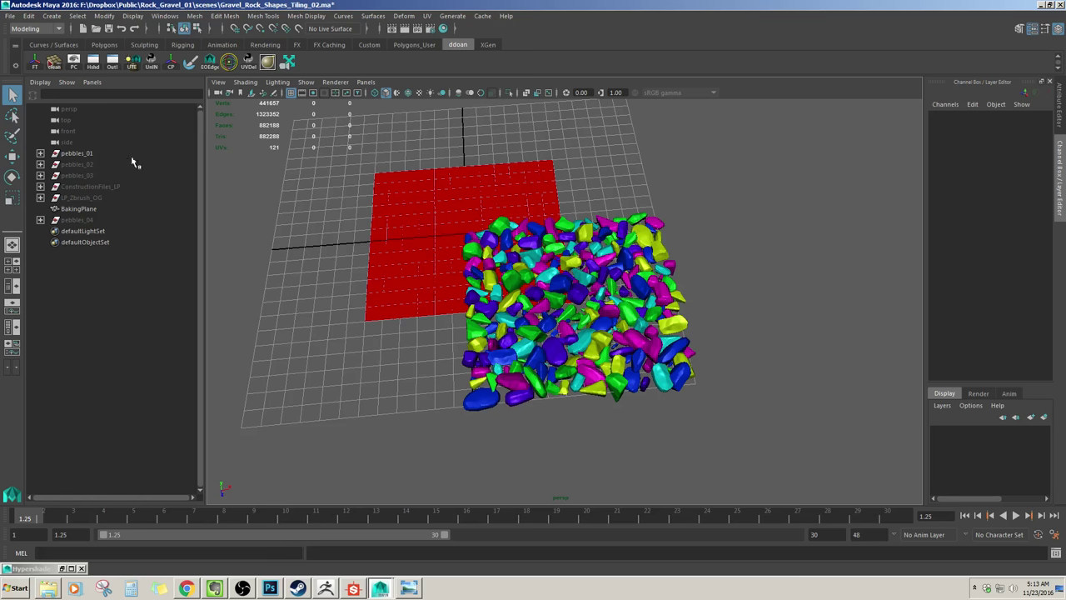
{"action": "left_click", "coordinate": [75, 155]}
{"action": "left_click_drag", "start_coordinate": [595, 376], "coordinate": [608, 268], "text": "alt"}
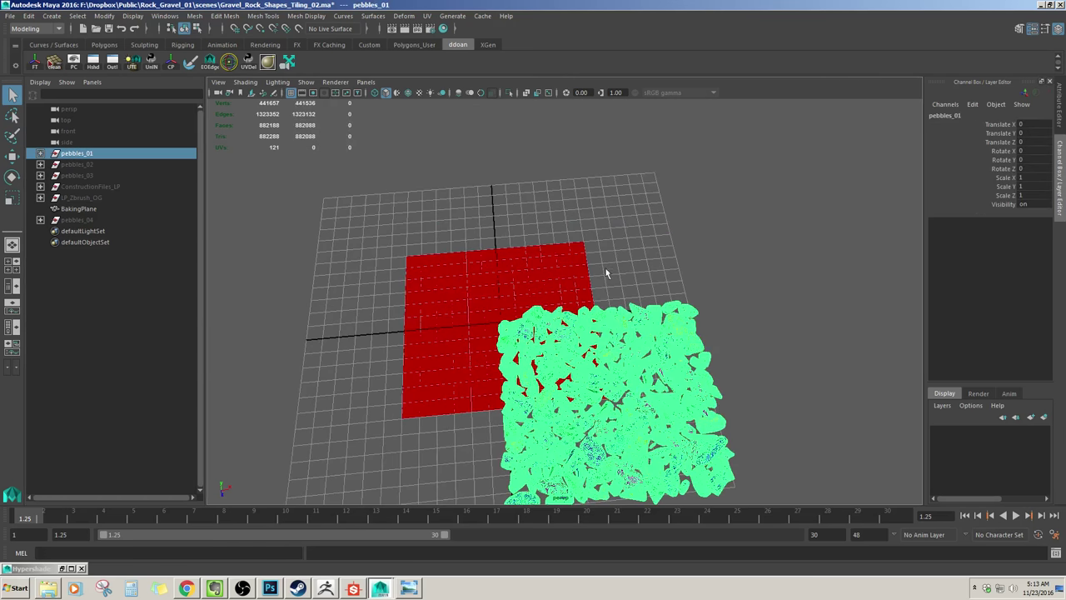
{"action": "left_click_drag", "start_coordinate": [731, 383], "coordinate": [708, 353], "text": "alt"}
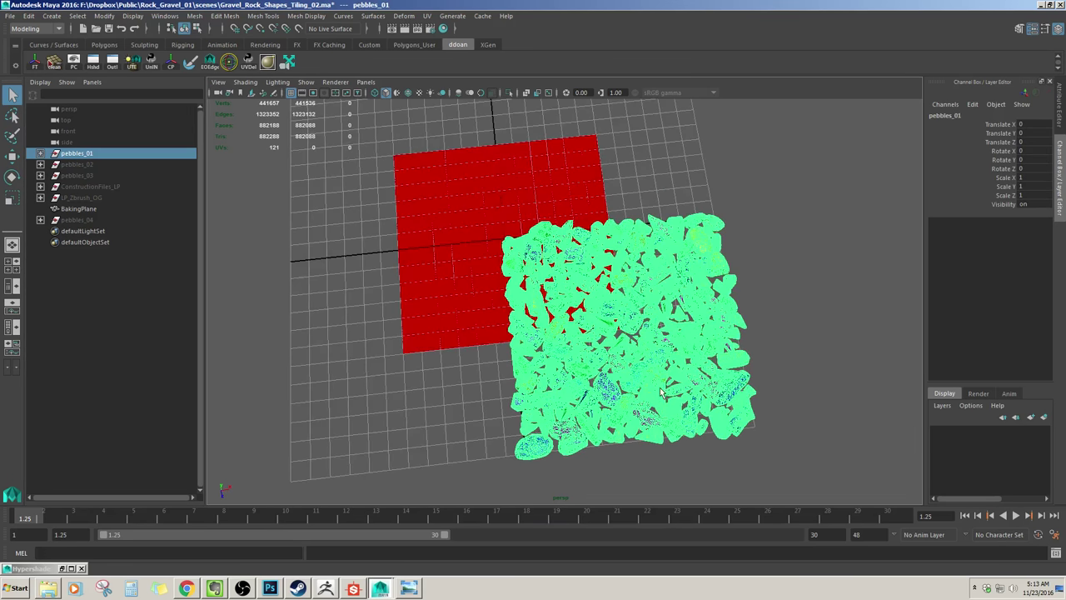
{"action": "left_click", "coordinate": [730, 333]}
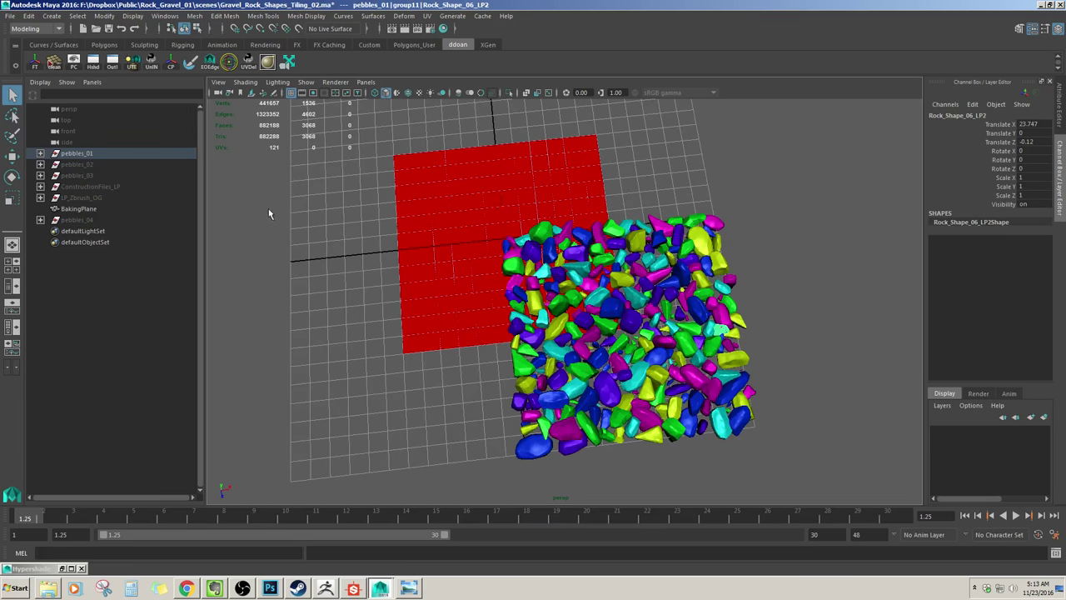
{"action": "left_click", "coordinate": [95, 166]}
{"action": "left_click", "coordinate": [95, 177], "text": "shift"}
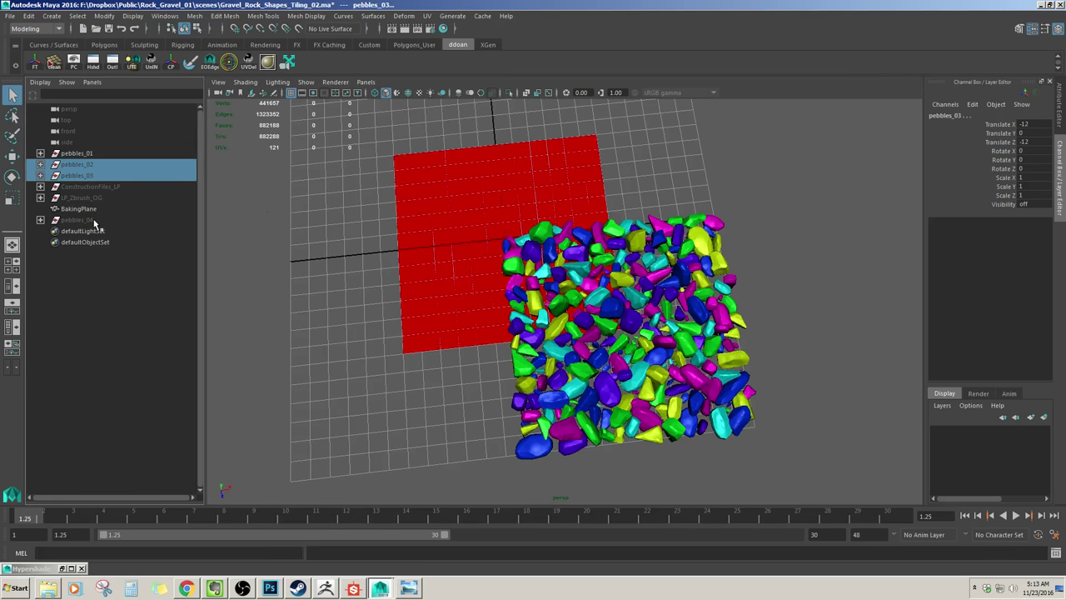
{"action": "left_click", "coordinate": [94, 221], "text": "ctrl"}
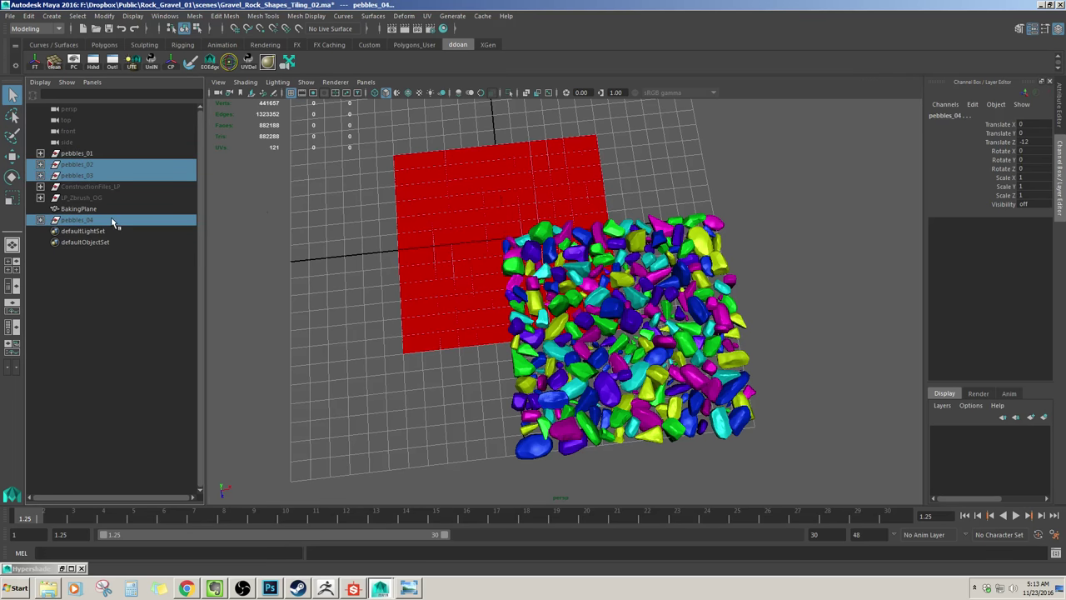
{"action": "key", "text": "shift+h"}
Step: Select the Rock_Shape_03_LP4 pebble and activate the Move tool
{"action": "left_click", "coordinate": [790, 270]}
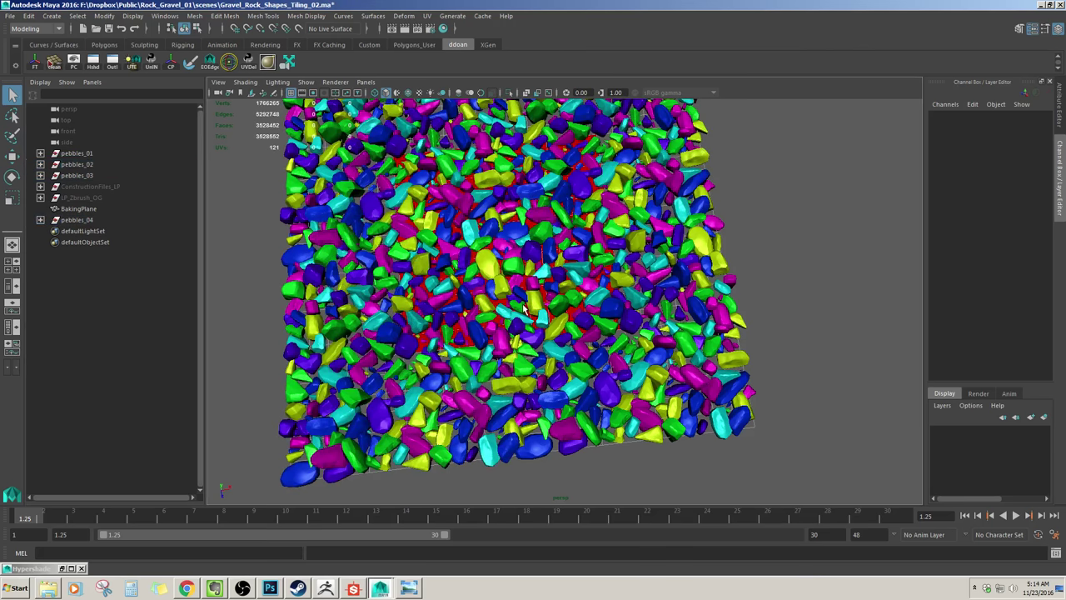
{"action": "left_click", "coordinate": [527, 307]}
{"action": "left_click_drag", "start_coordinate": [671, 273], "coordinate": [523, 322], "text": "alt"}
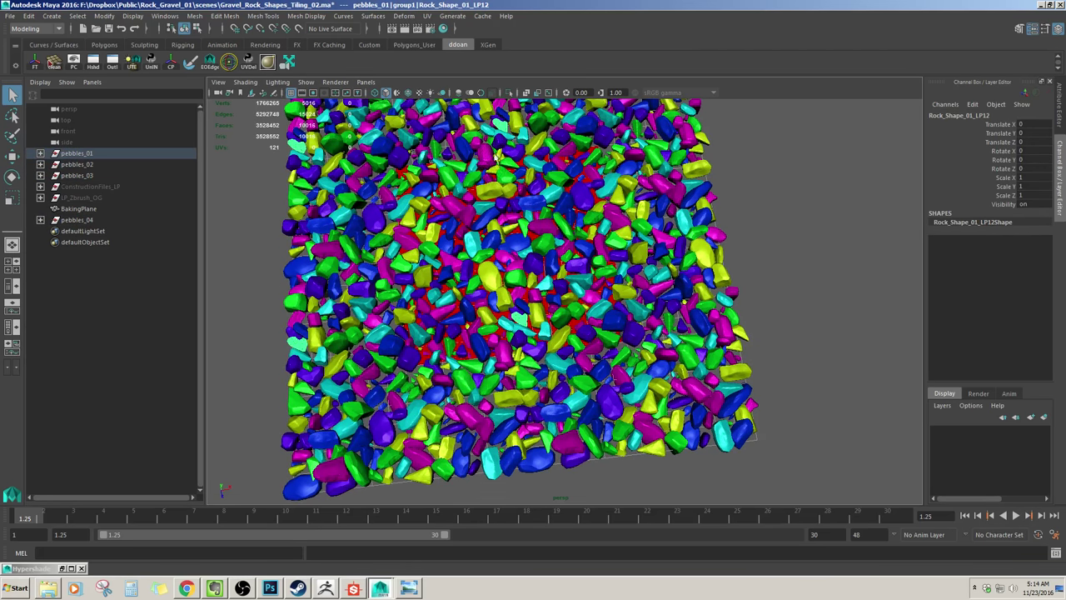
{"action": "left_click", "coordinate": [534, 265]}
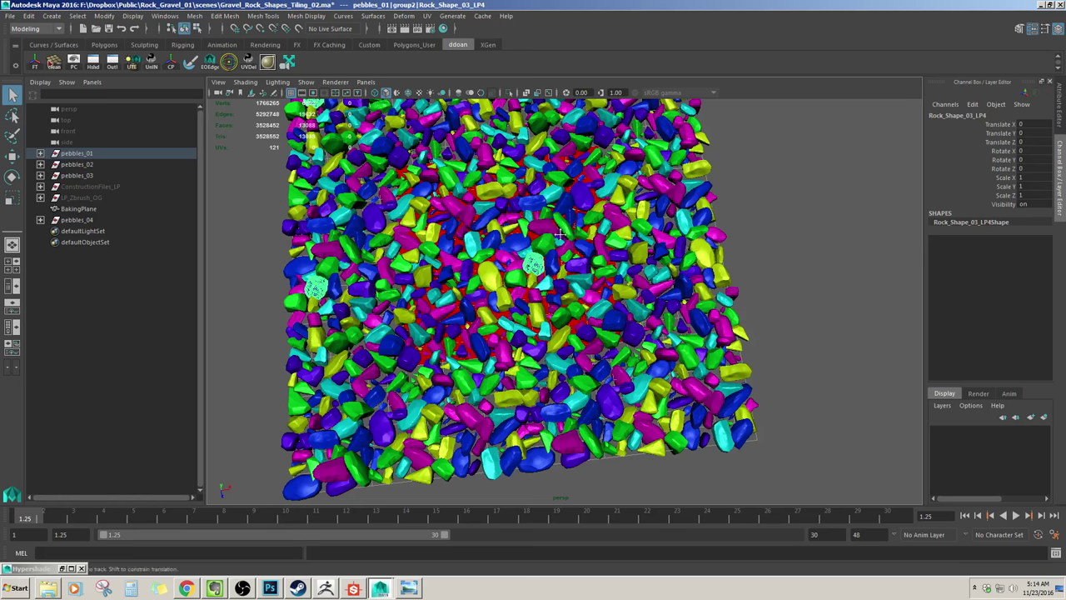
{"action": "left_click_drag", "start_coordinate": [534, 264], "coordinate": [537, 320], "text": "alt"}
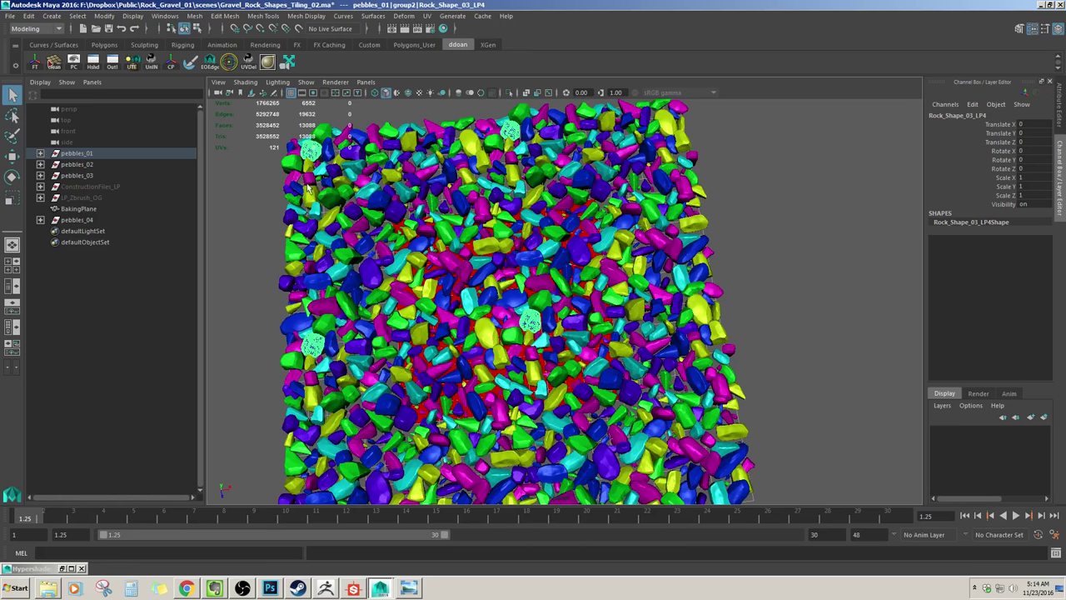
{"action": "key", "text": "w"}
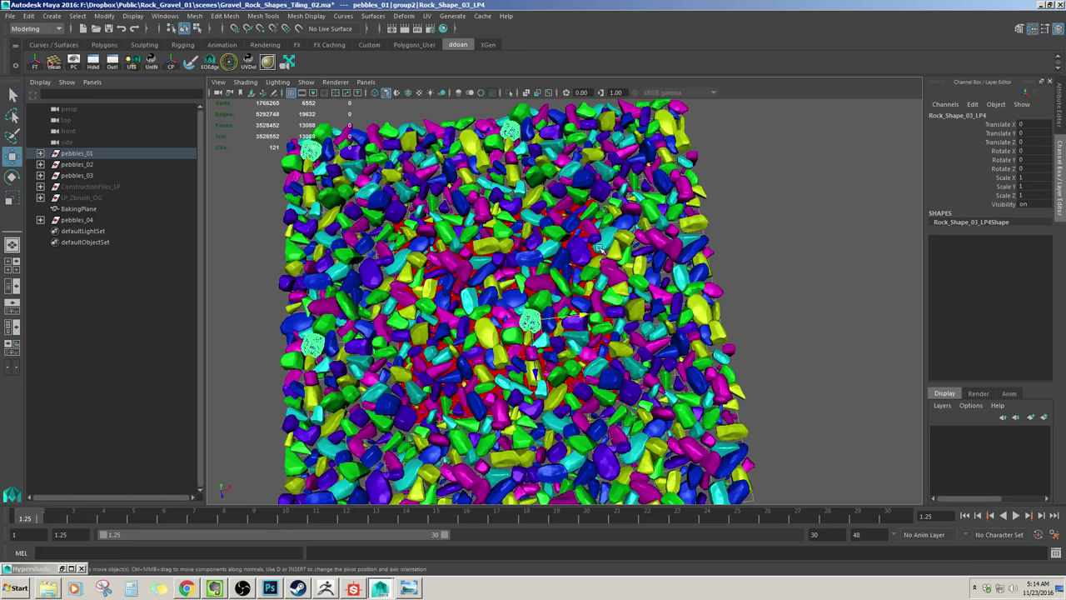
{"action": "mouse_move", "coordinate": [631, 283]}
{"action": "left_mouse_down", "text": "alt"}
{"action": "mouse_move", "coordinate": [647, 173]}
{"action": "mouse_move", "coordinate": [645, 271]}
{"action": "left_mouse_up", "text": "alt"}
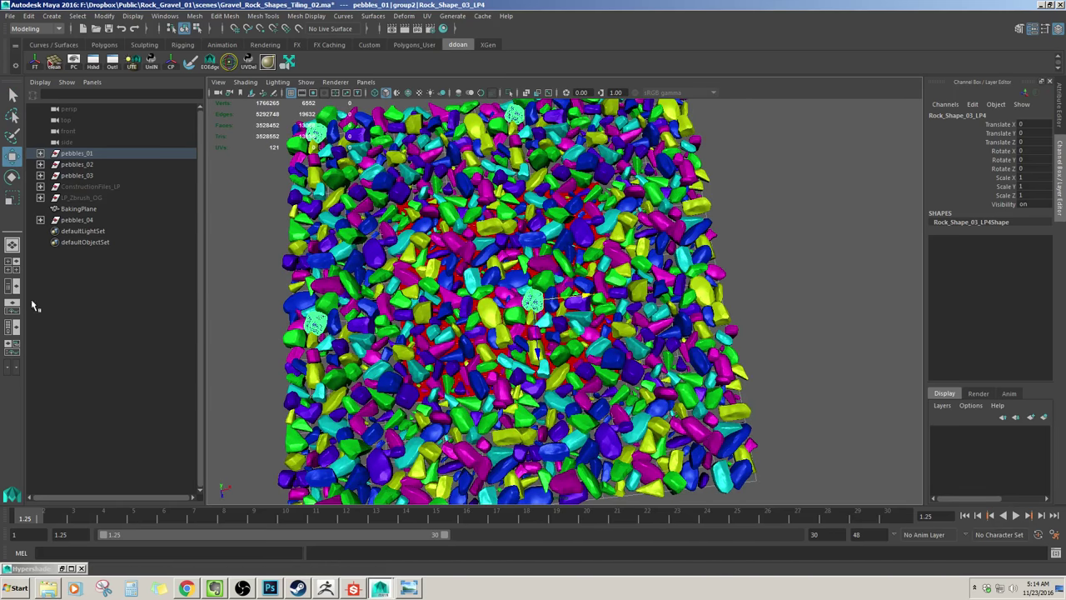
Step: In an enlarged top view, slide Rock_Shape_03_LP4 along X to 4.36 to fill the gap
{"action": "left_click", "coordinate": [12, 265]}
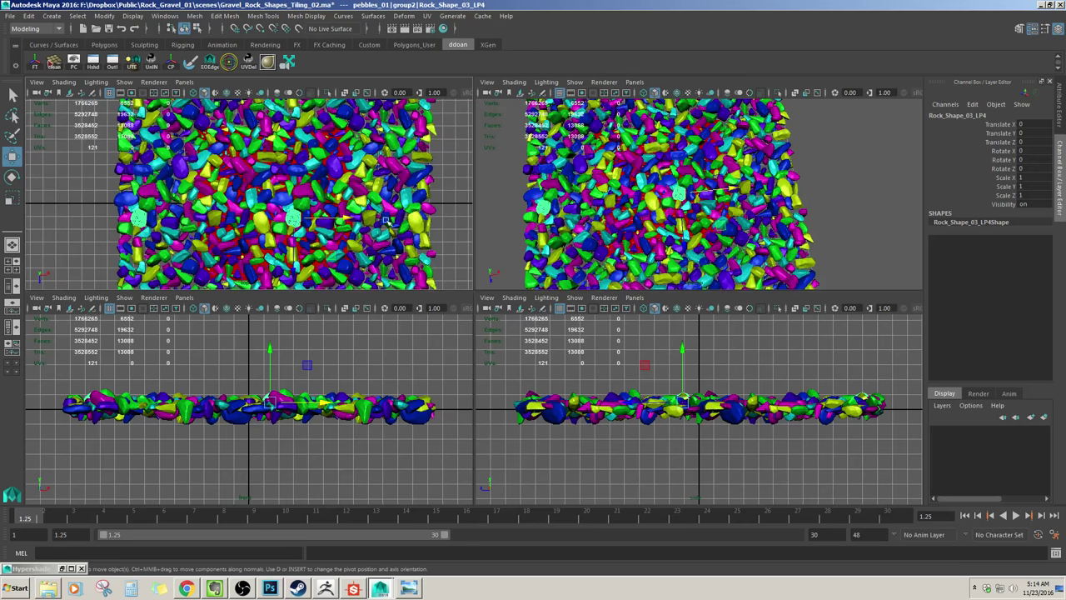
{"action": "key", "text": "space"}
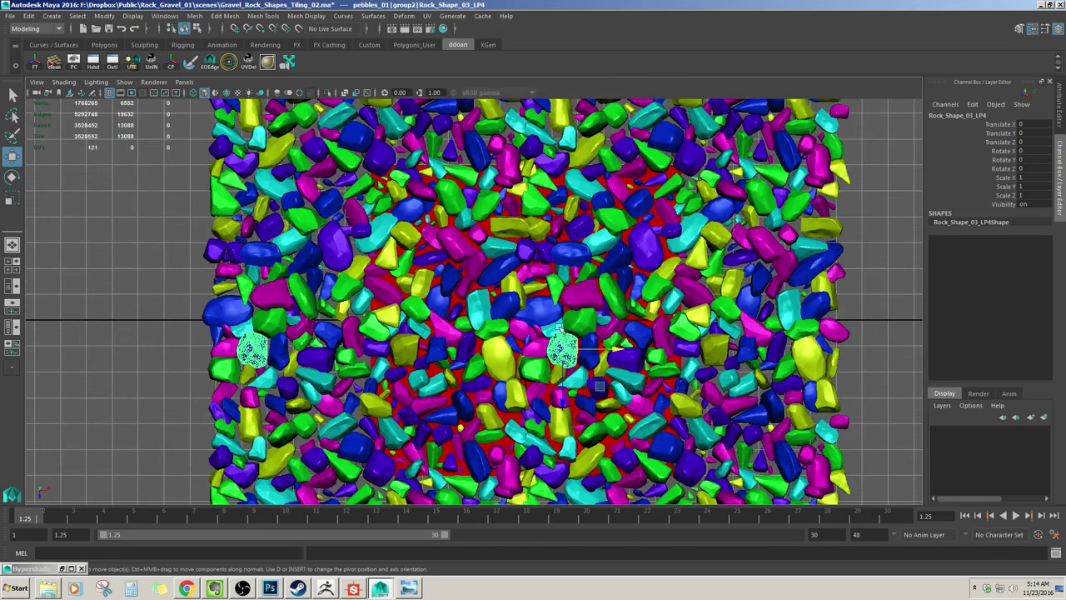
{"action": "scroll", "coordinate": [450, 183], "scroll_direction": "up", "scroll_amount": 4}
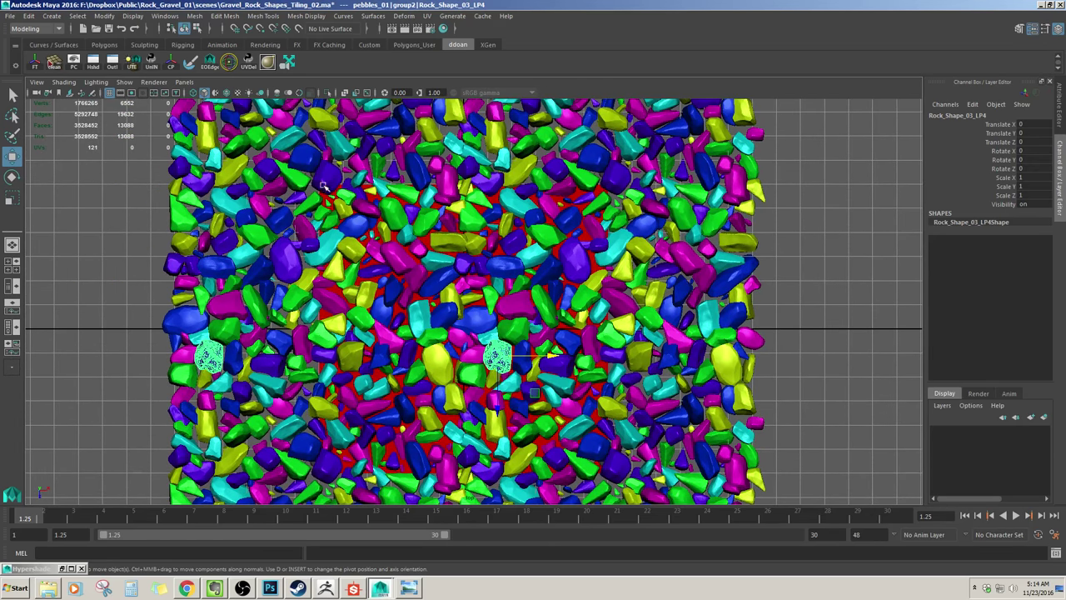
{"action": "middle_click_drag", "start_coordinate": [385, 450], "coordinate": [372, 379], "text": "alt"}
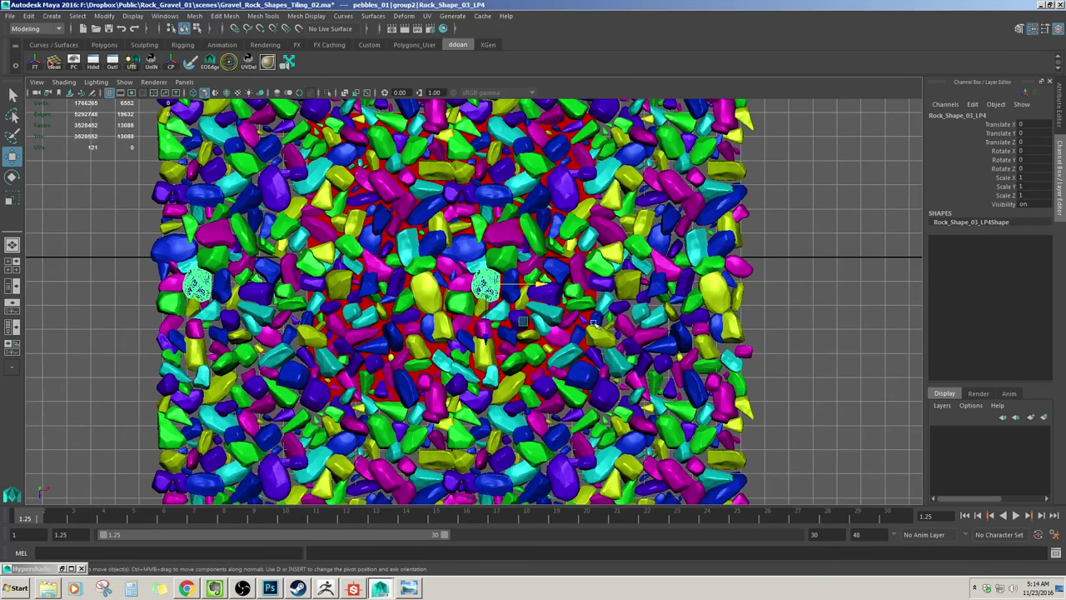
{"action": "middle_click_drag", "start_coordinate": [597, 324], "coordinate": [596, 343], "text": "alt"}
{"action": "left_click_drag", "start_coordinate": [541, 304], "coordinate": [645, 294]}
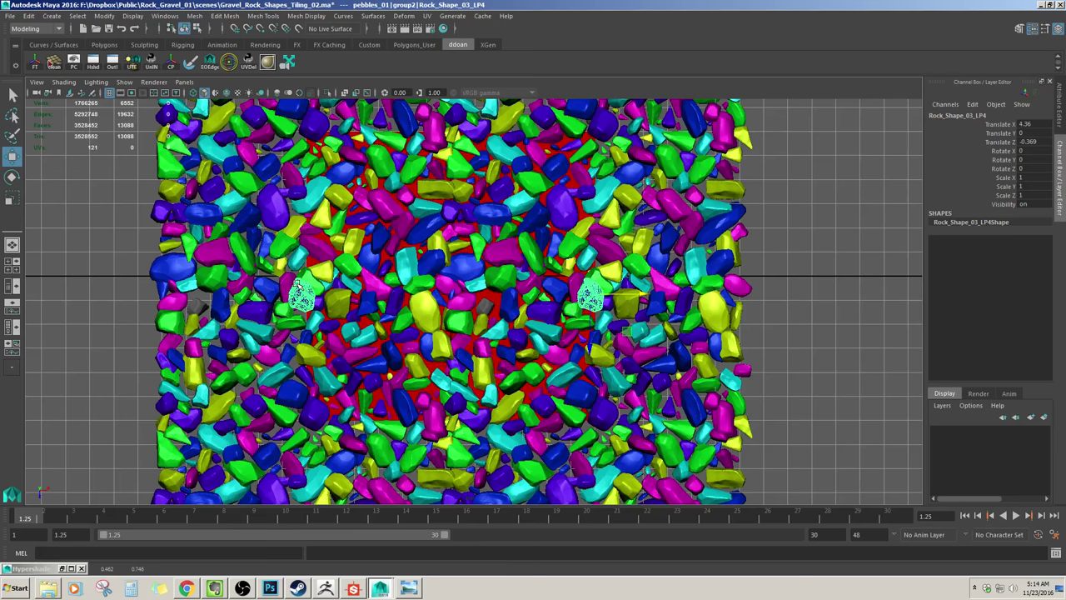
Step: Select Rock_Shape_06_LP6 in the top view and slide it along Z to 0.231
{"action": "left_click", "coordinate": [504, 415]}
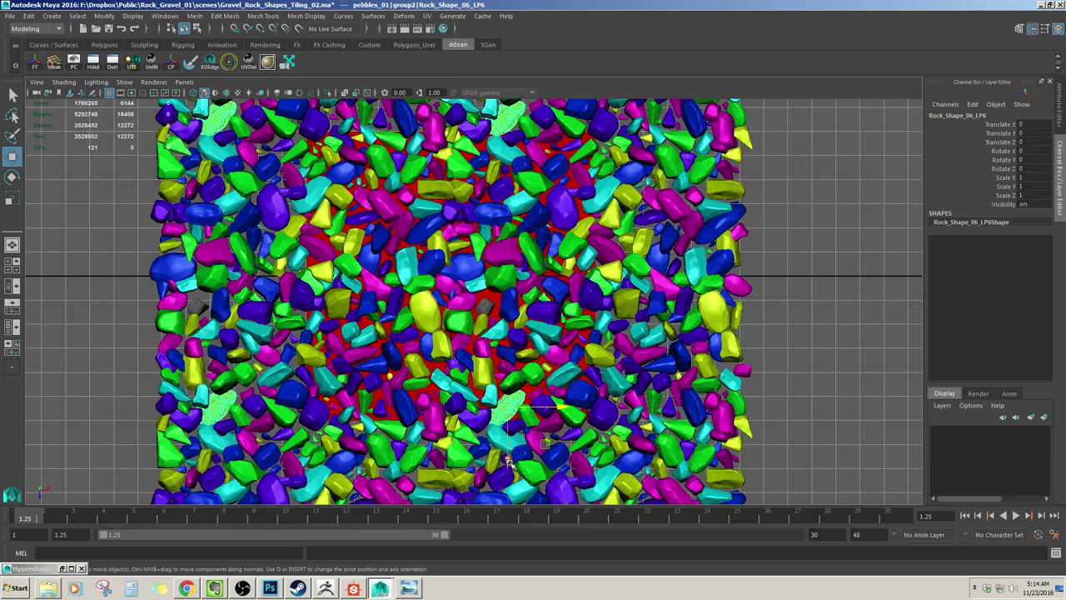
{"action": "mouse_move", "coordinate": [508, 462]}
{"action": "left_mouse_down"}
{"action": "mouse_move", "coordinate": [509, 471]}
{"action": "mouse_move", "coordinate": [509, 451]}
{"action": "left_mouse_up"}
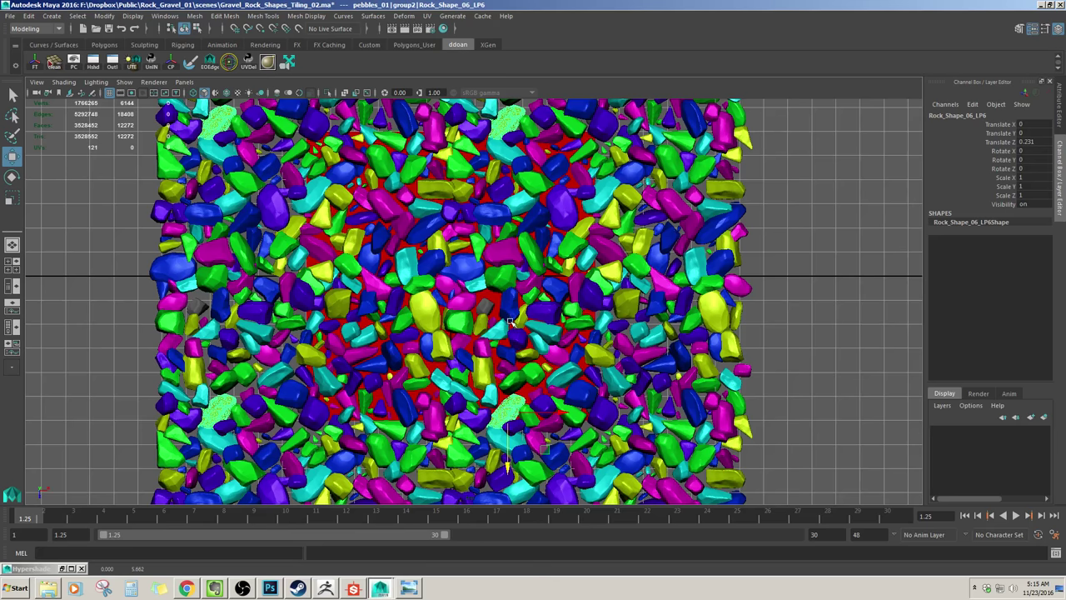
{"action": "left_click_drag", "start_coordinate": [580, 346], "coordinate": [505, 343], "text": "alt"}
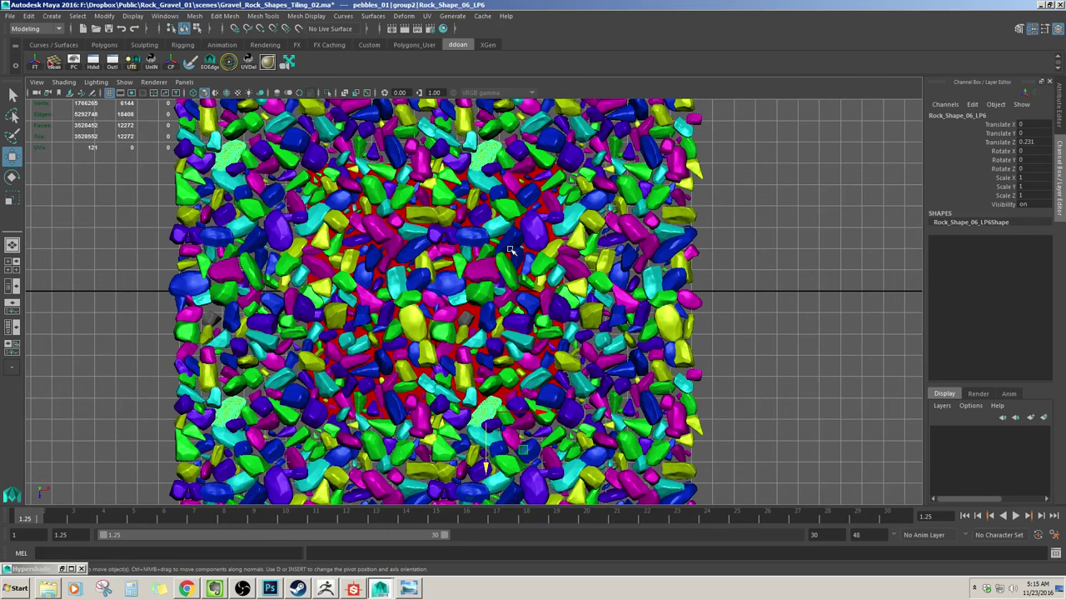
{"action": "left_click", "coordinate": [93, 60]}
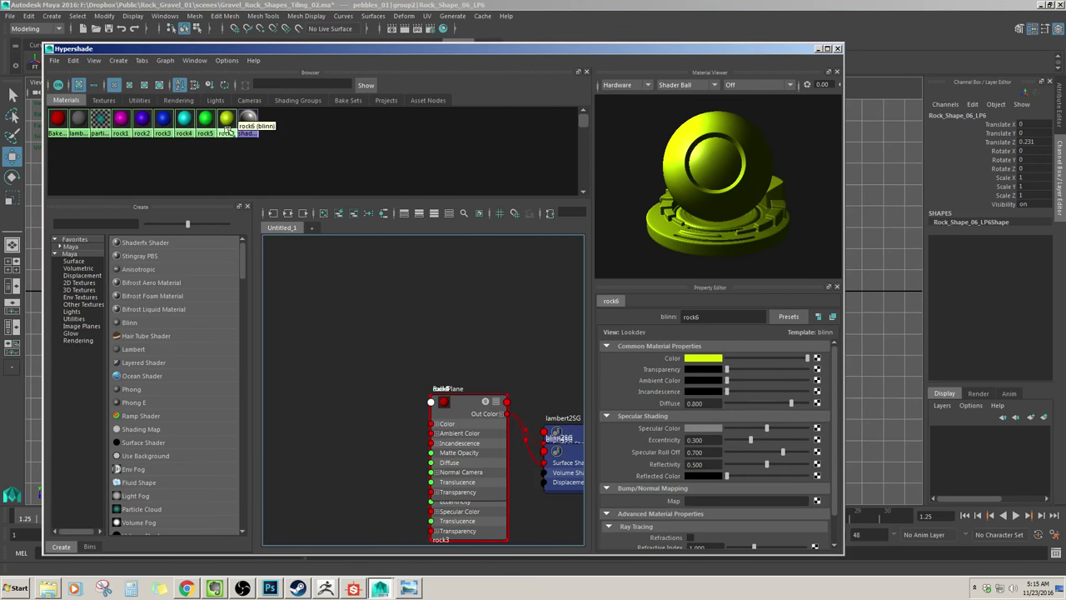
{"action": "left_click", "coordinate": [817, 49]}
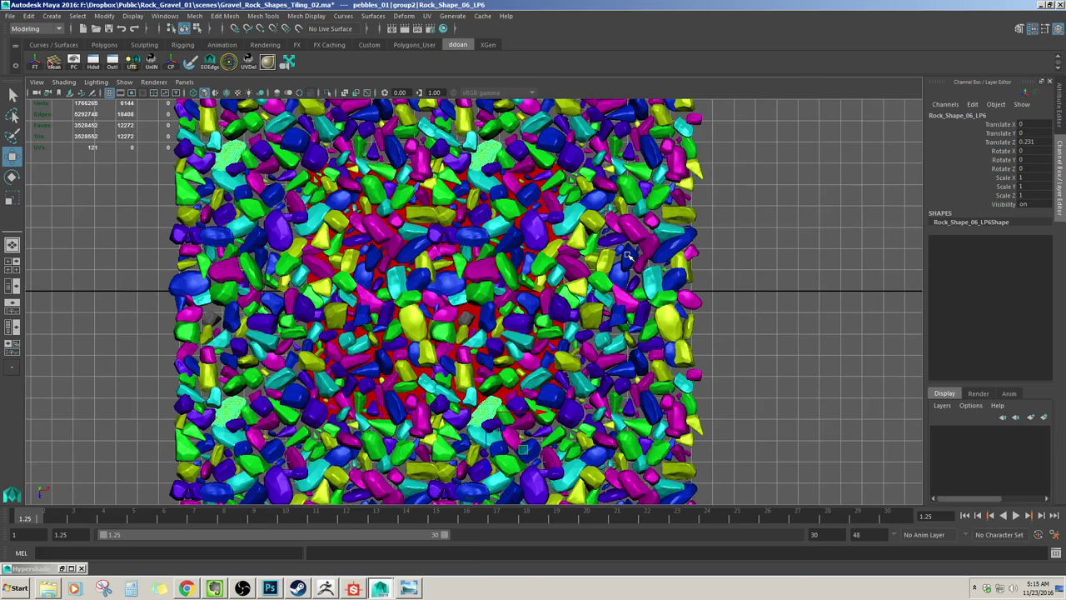
{"action": "left_click", "coordinate": [447, 283]}
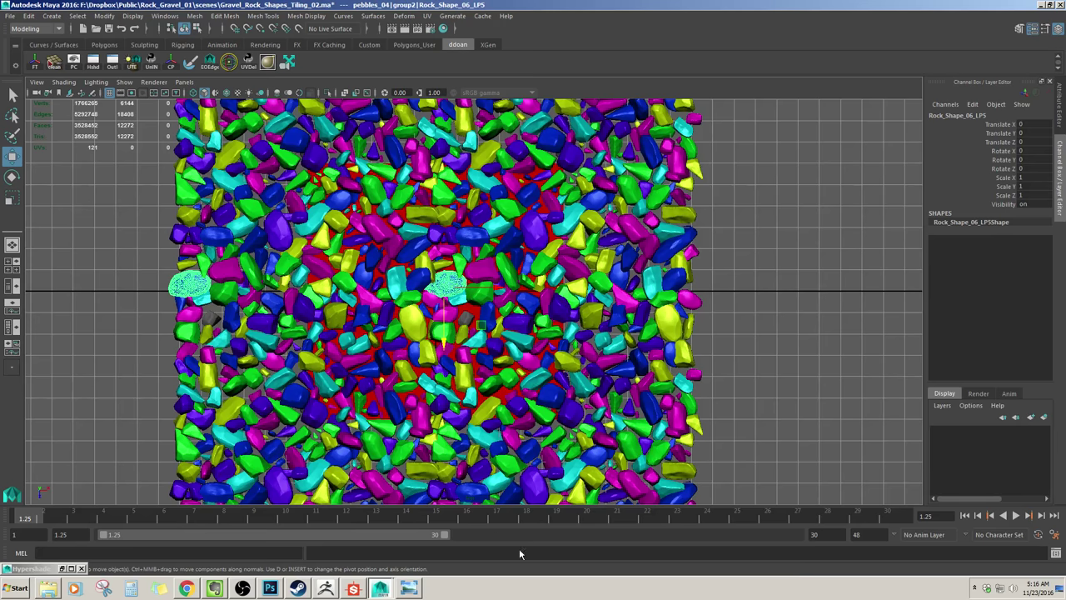
Step: Open Gravel_Rock_Shapes_Tiling_Merge_03.ma without saving the current scene, then close Hypershade
{"action": "left_click", "coordinate": [10, 16]}
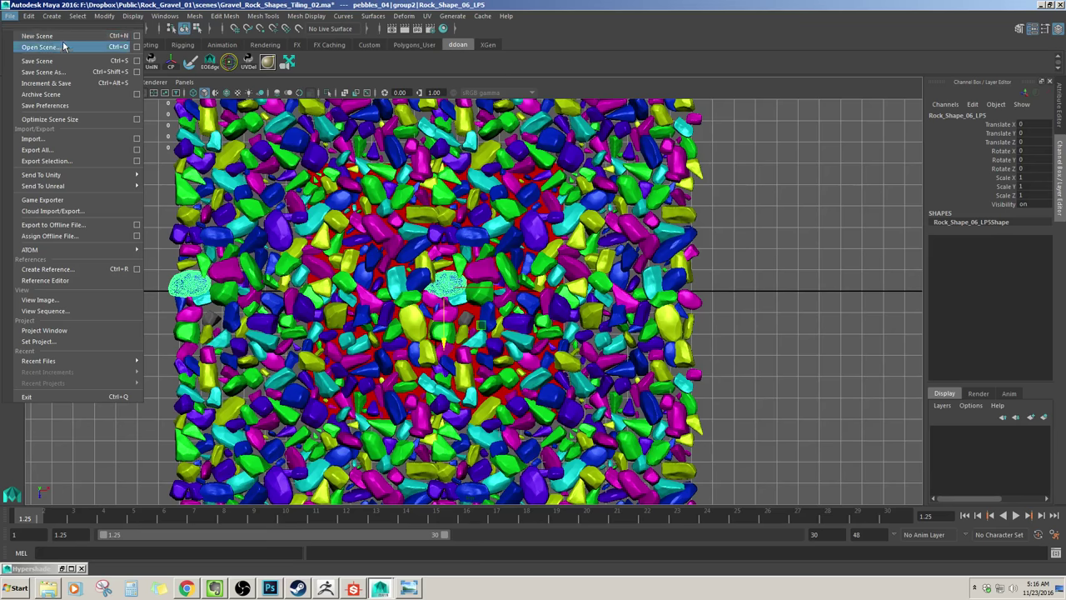
{"action": "left_click", "coordinate": [41, 47]}
{"action": "left_click", "coordinate": [266, 192]}
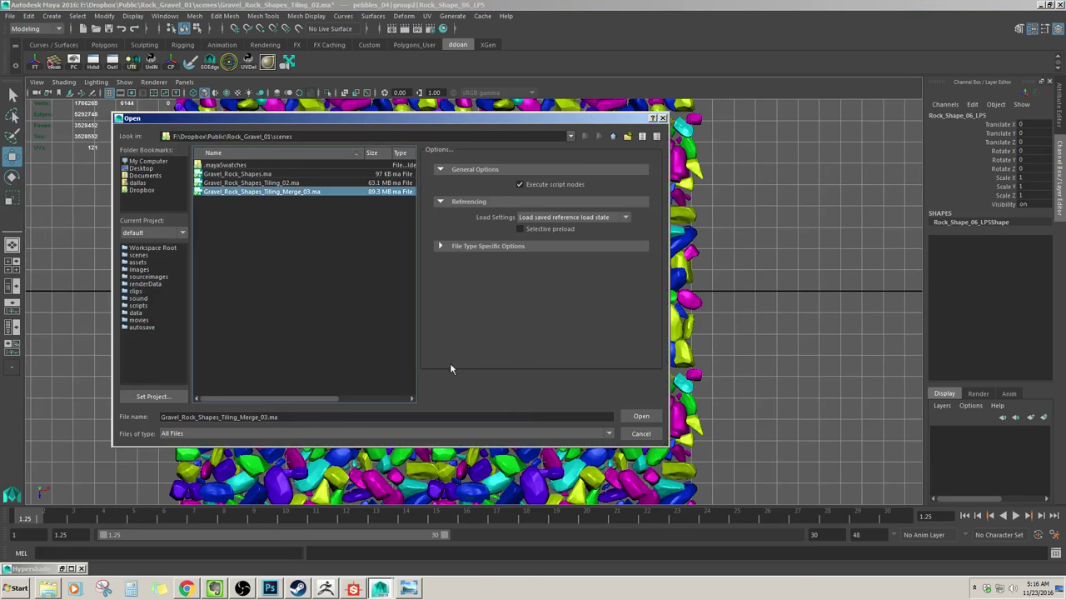
{"action": "left_click", "coordinate": [641, 416]}
{"action": "left_click", "coordinate": [535, 299]}
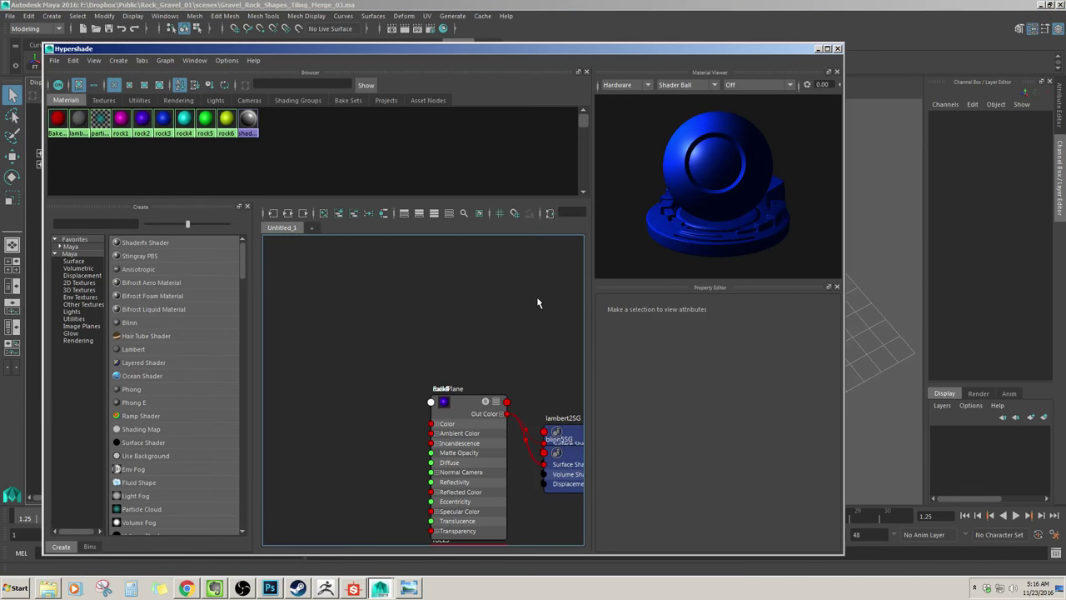
{"action": "left_click", "coordinate": [837, 48]}
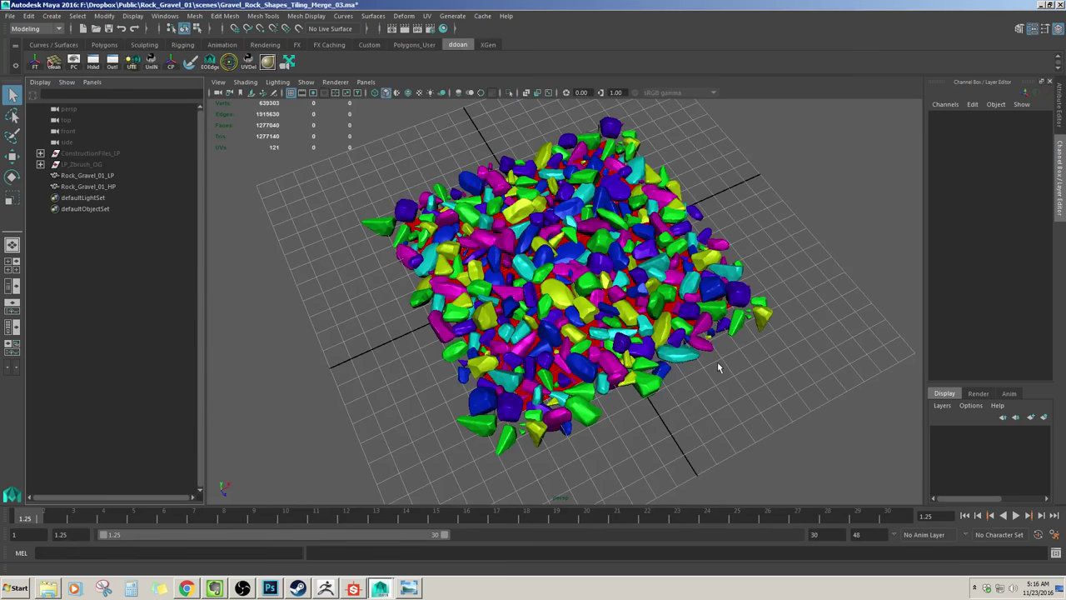
Step: Orbit over the merged gravel and select Rock_Gravel_01_HP with the Move tool
{"action": "left_click_drag", "start_coordinate": [719, 364], "coordinate": [495, 157], "text": "alt"}
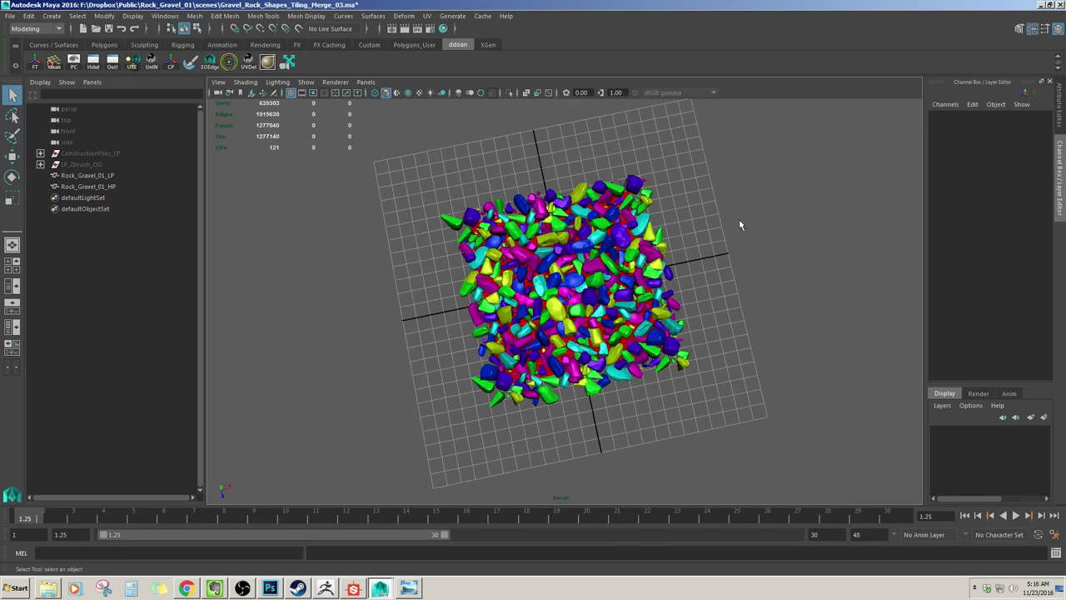
{"action": "left_click_drag", "start_coordinate": [741, 224], "coordinate": [459, 143], "text": "alt"}
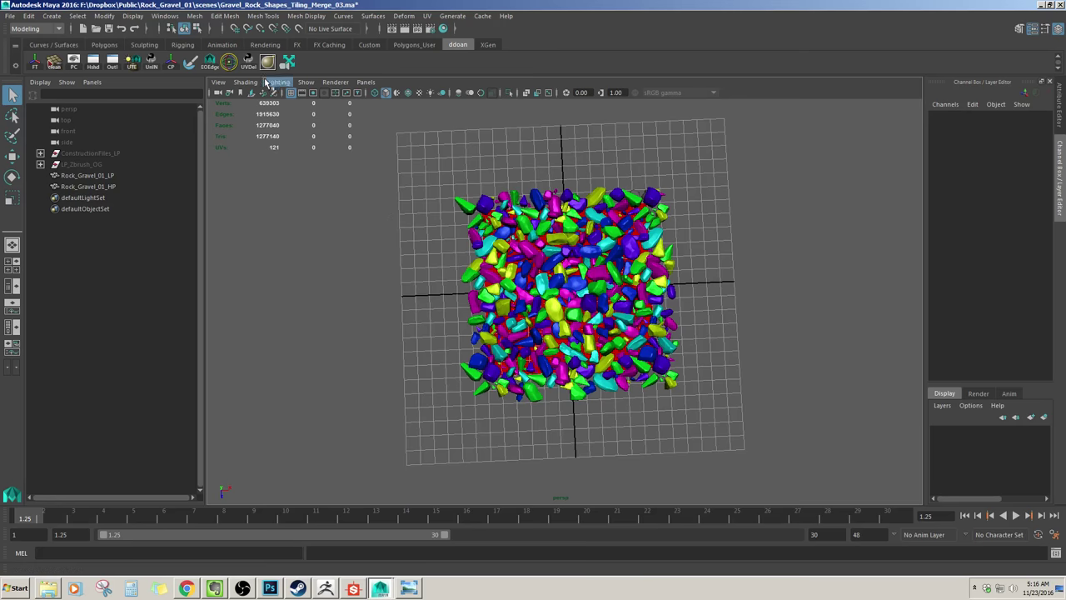
{"action": "left_click", "coordinate": [104, 186]}
{"action": "left_click_drag", "start_coordinate": [588, 294], "coordinate": [659, 391], "text": "alt"}
{"action": "scroll", "coordinate": [600, 283], "scroll_direction": "up", "scroll_amount": 5}
{"action": "scroll", "coordinate": [669, 254], "scroll_direction": "down", "scroll_amount": 5}
{"action": "key", "text": "w"}
Step: Clear the selection, select Rock_Gravel_01_LP, and orbit to inspect the rock pile
{"action": "left_click", "coordinate": [690, 355]}
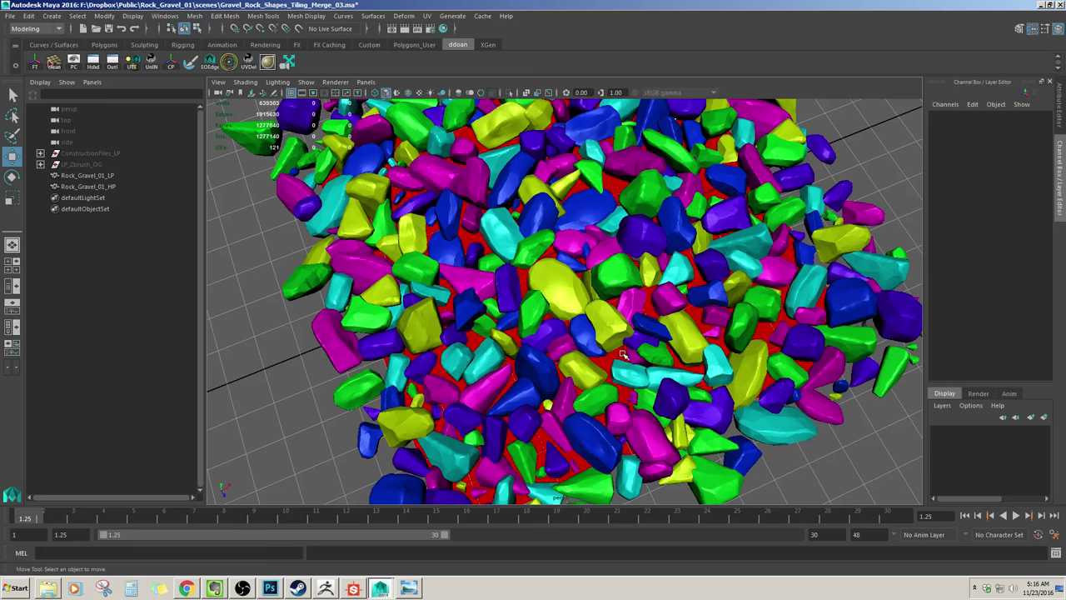
{"action": "scroll", "coordinate": [621, 355], "scroll_direction": "down", "scroll_amount": 5}
{"action": "left_click_drag", "start_coordinate": [622, 355], "coordinate": [605, 324], "text": "alt"}
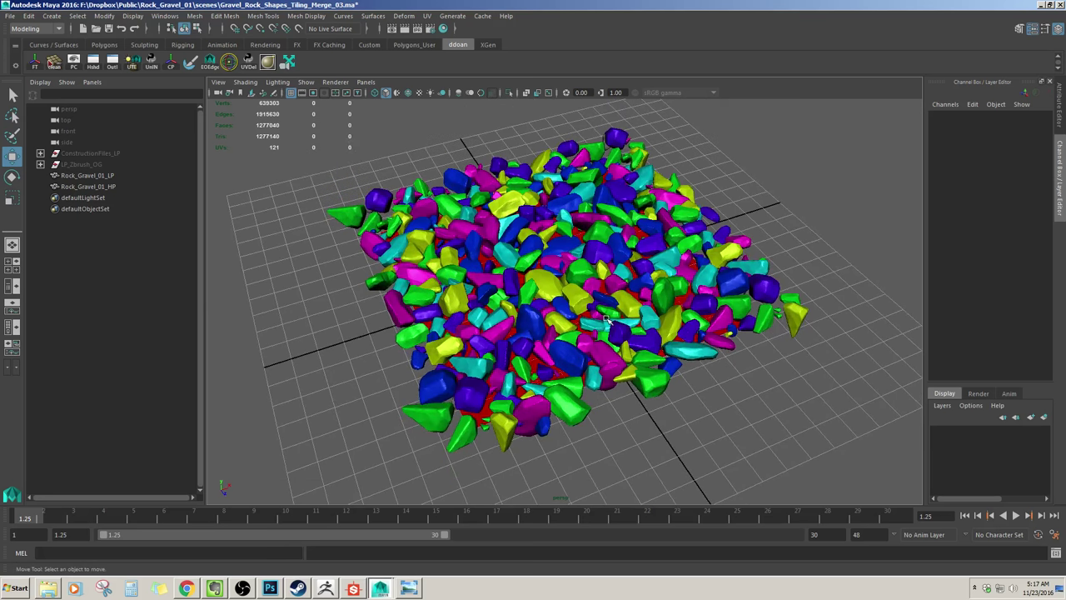
{"action": "left_click", "coordinate": [99, 177]}
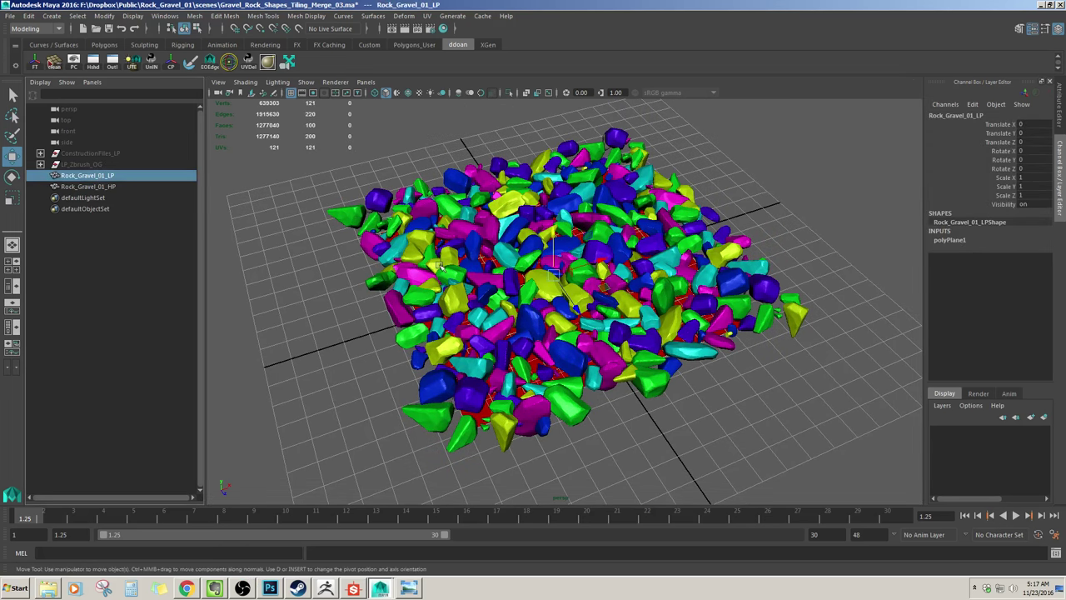
{"action": "left_click_drag", "start_coordinate": [489, 269], "coordinate": [528, 284], "text": "alt"}
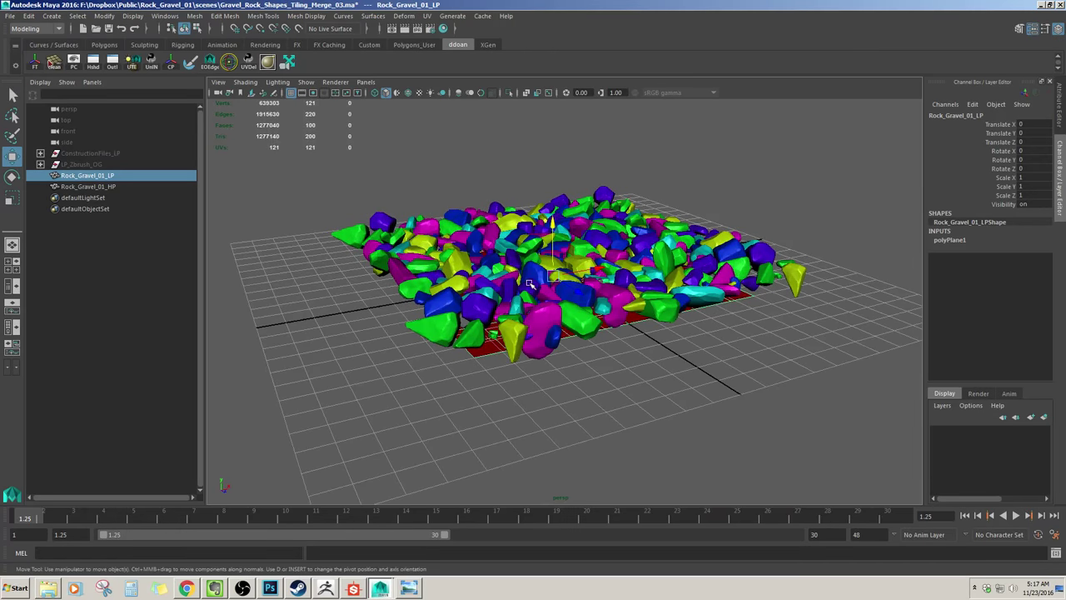
{"action": "left_click_drag", "start_coordinate": [637, 343], "coordinate": [641, 373], "text": "alt"}
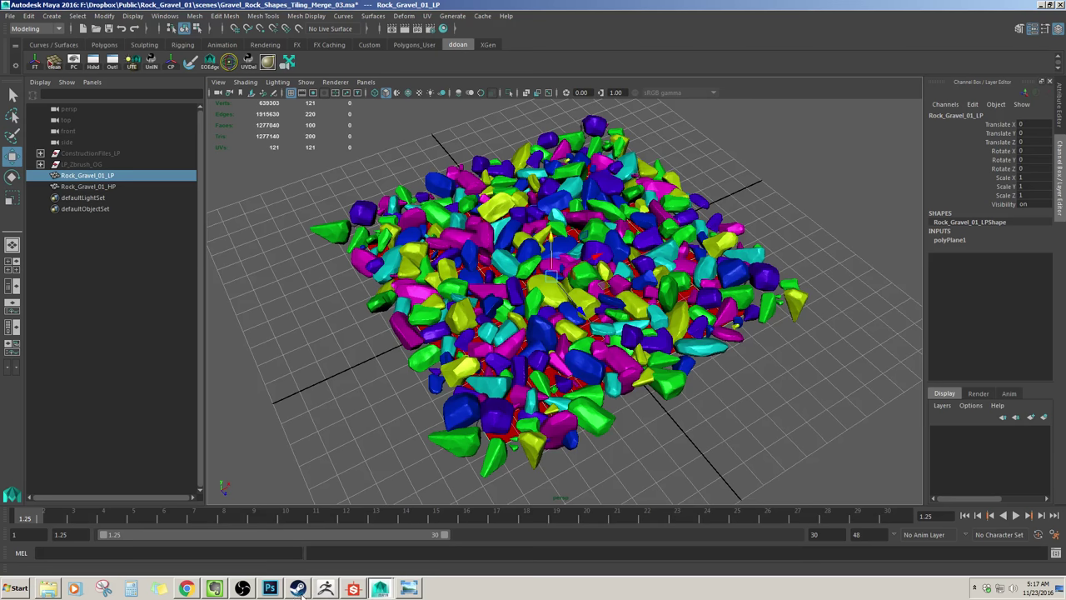
Step: Turn on the '5. Baking In Substance.' layer in Photoshop's workflow slide
{"action": "left_click", "coordinate": [270, 588]}
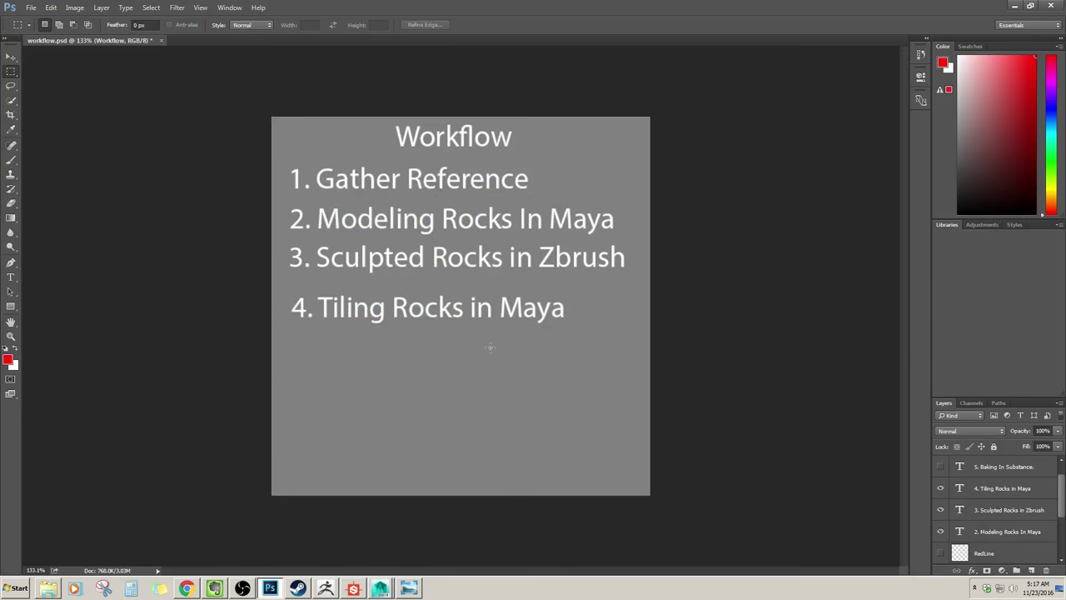
{"action": "scroll", "coordinate": [1062, 495], "scroll_direction": "up", "scroll_amount": 1}
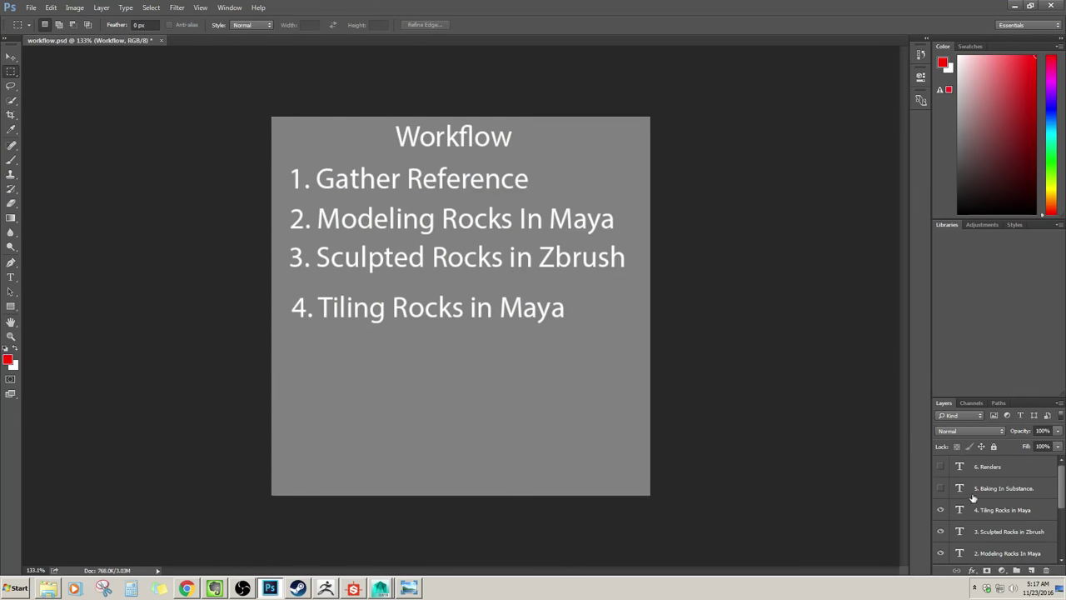
{"action": "left_click", "coordinate": [941, 489]}
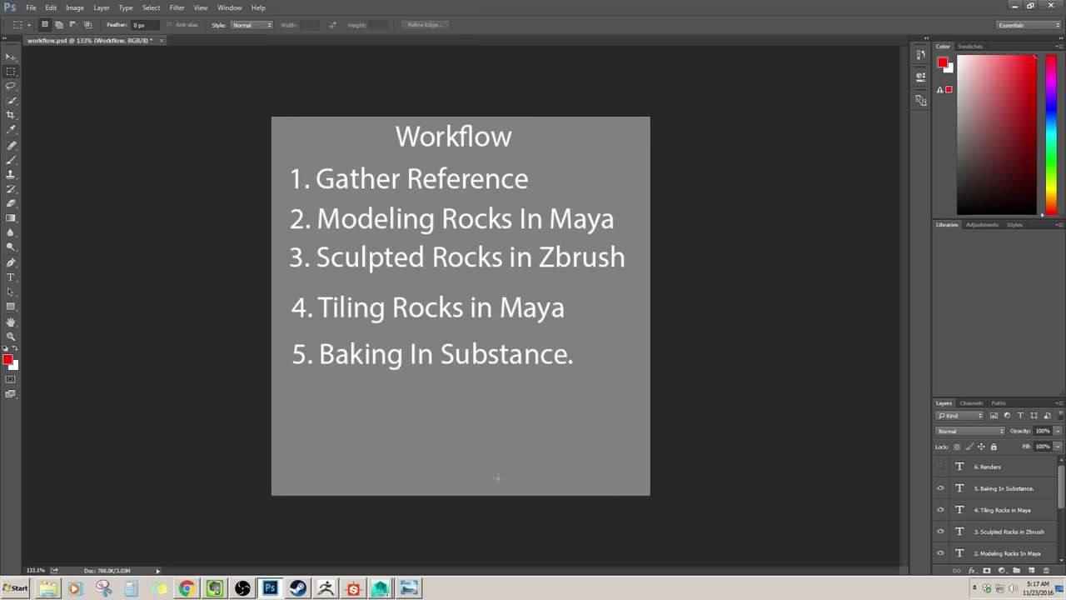
{"action": "left_click", "coordinate": [354, 589]}
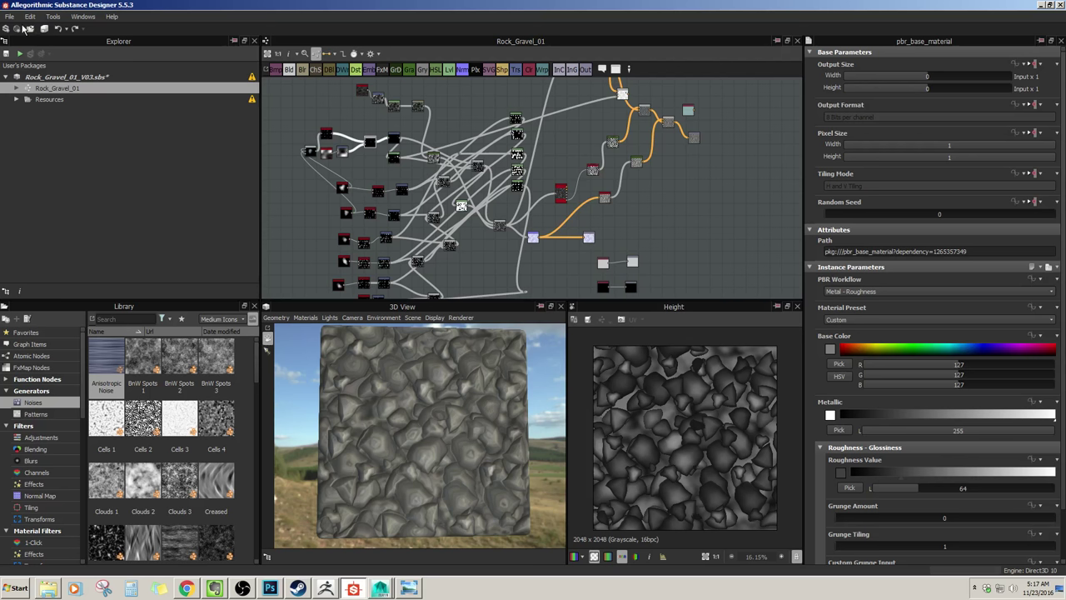
Step: Open Rock_Gravel_01_V04.sbs via File > Open, then close ZBrush
{"action": "left_click", "coordinate": [10, 16]}
{"action": "left_click", "coordinate": [10, 17]}
{"action": "left_click", "coordinate": [10, 17]}
{"action": "mouse_move", "coordinate": [52, 17]}
{"action": "mouse_move", "coordinate": [10, 16]}
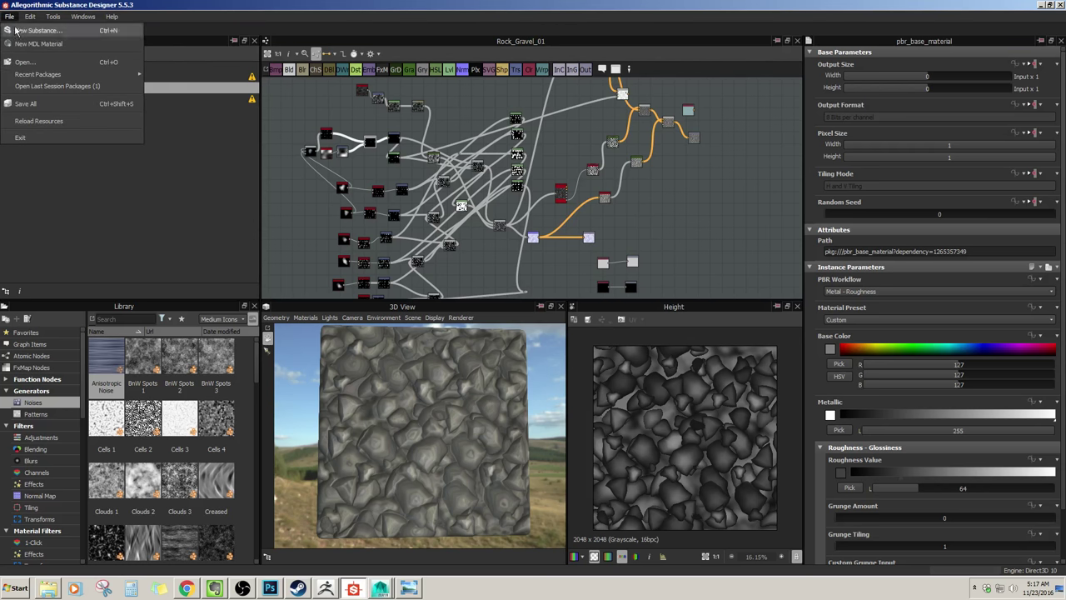
{"action": "left_click", "coordinate": [62, 61]}
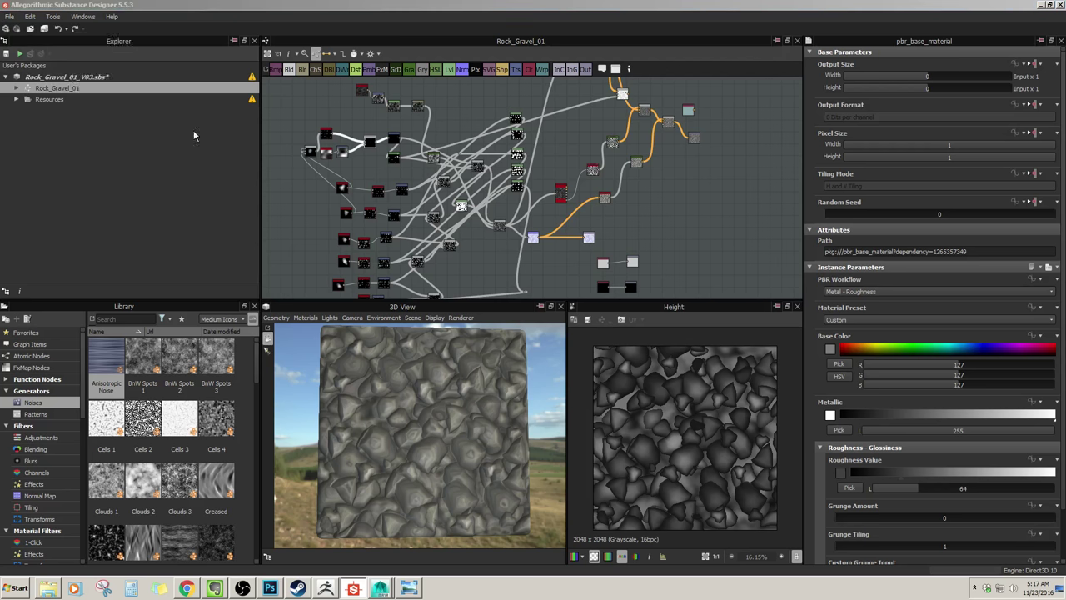
{"action": "left_click", "coordinate": [242, 168]}
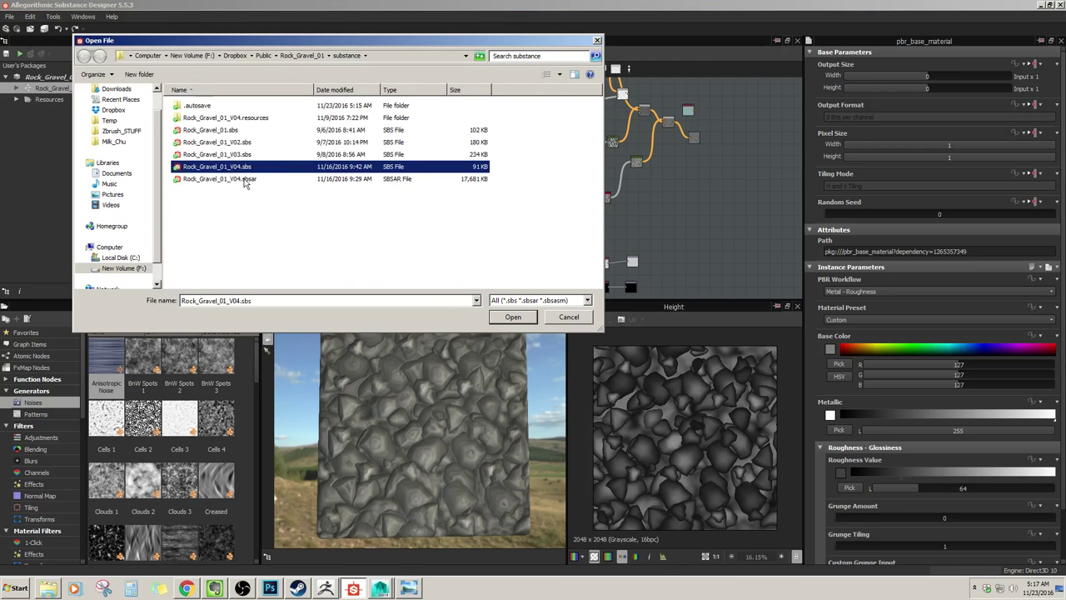
{"action": "left_click", "coordinate": [508, 319]}
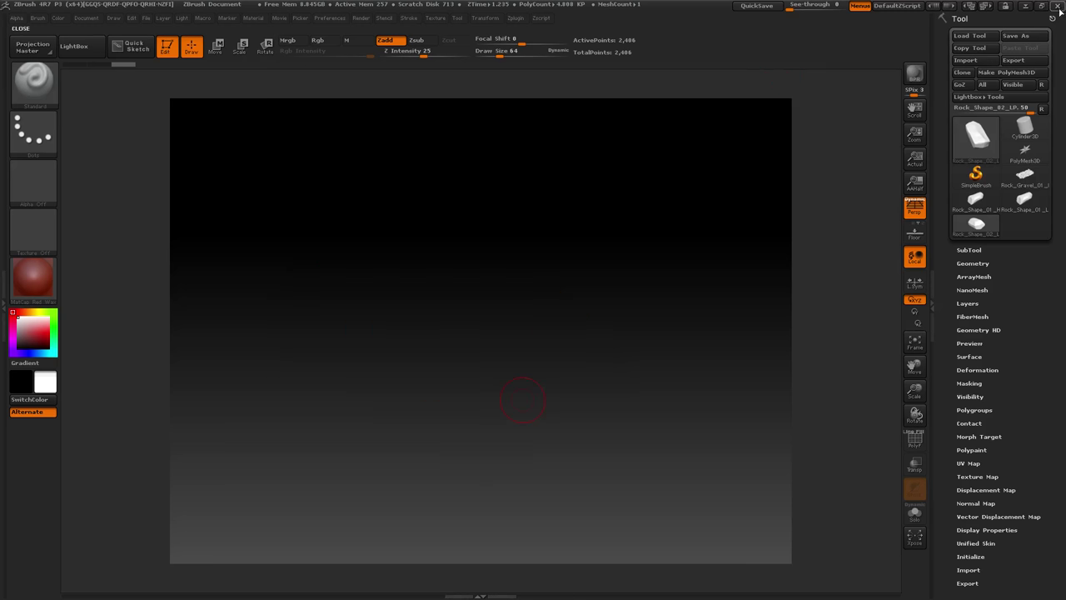
{"action": "left_click", "coordinate": [1057, 6]}
Step: Quit ZBrush without saving, select the V04 package, and pan to the Rock Only Mask frame
{"action": "left_click", "coordinate": [543, 327]}
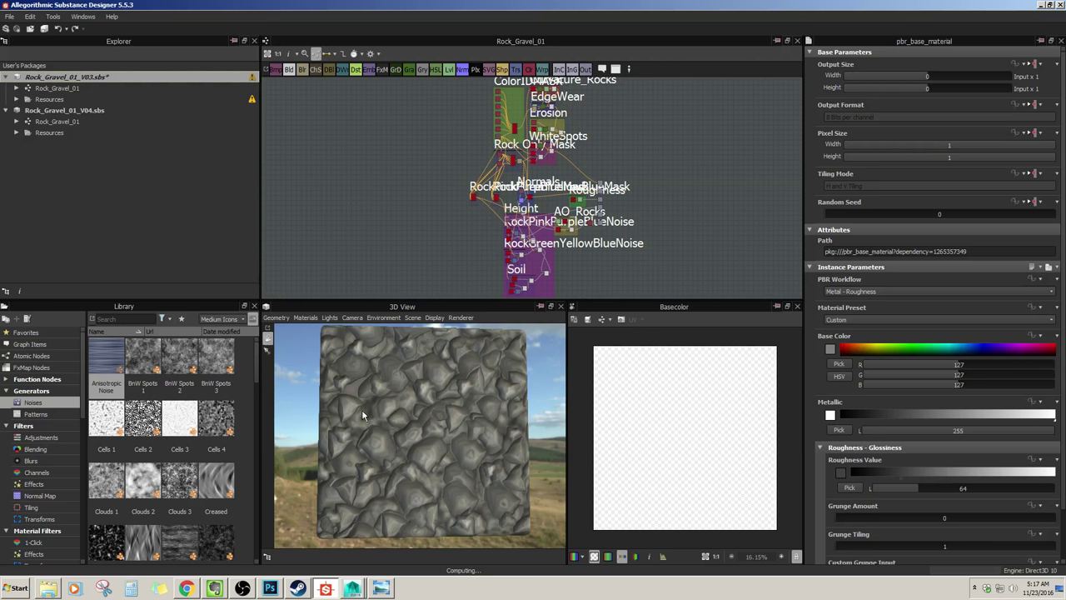
{"action": "left_click", "coordinate": [75, 110]}
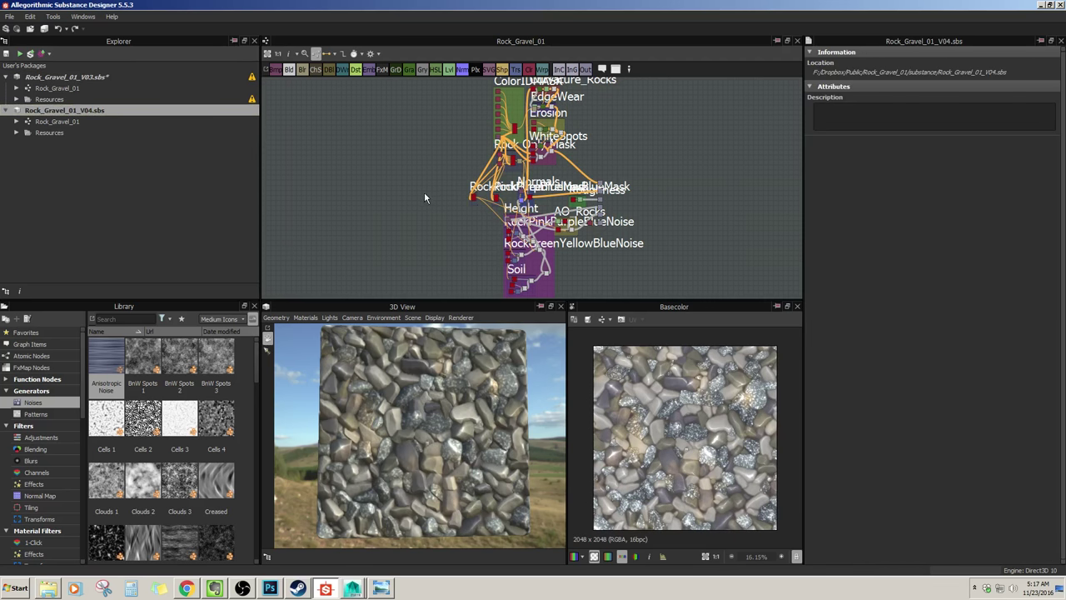
{"action": "scroll", "coordinate": [422, 196], "scroll_direction": "up", "scroll_amount": 8}
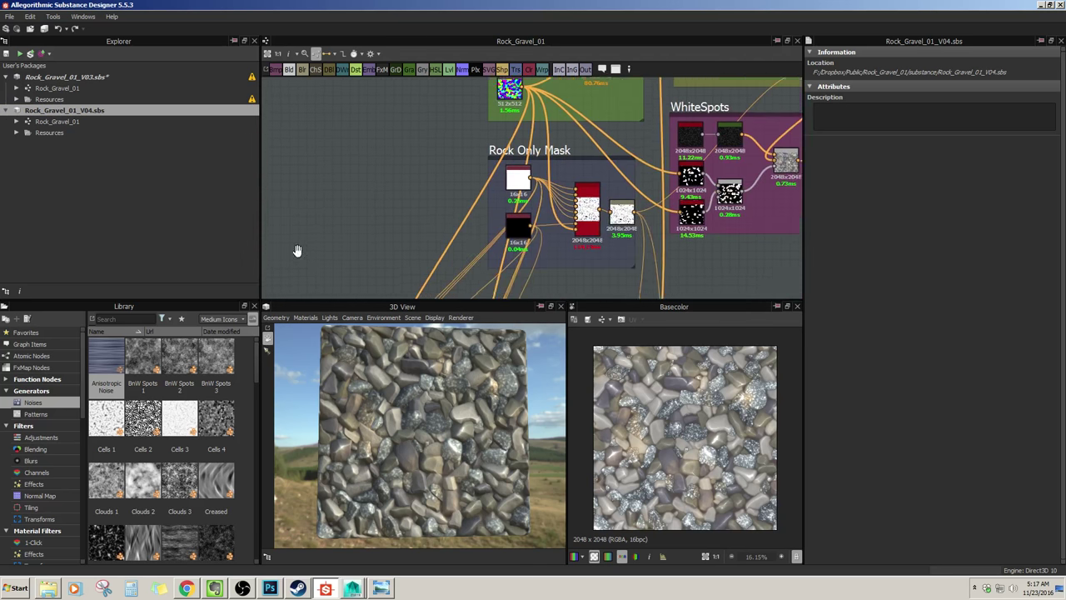
{"action": "scroll", "coordinate": [296, 251], "scroll_direction": "down", "scroll_amount": 3}
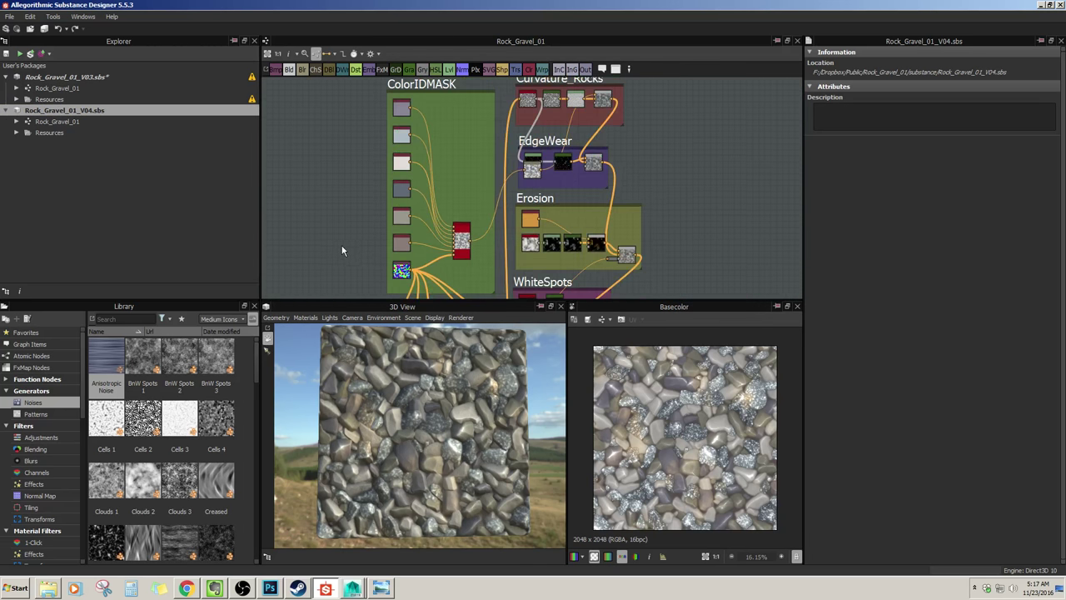
{"action": "middle_click_drag", "start_coordinate": [340, 241], "coordinate": [339, 223]}
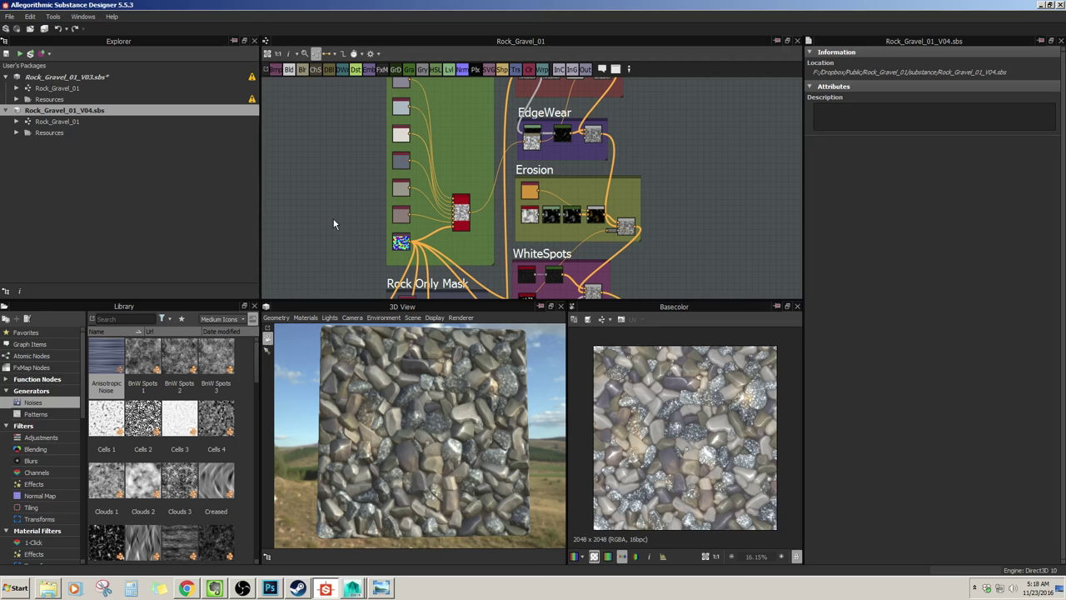
{"action": "scroll", "coordinate": [331, 220], "scroll_direction": "up", "scroll_amount": 2}
{"action": "scroll", "coordinate": [341, 214], "scroll_direction": "down", "scroll_amount": 1}
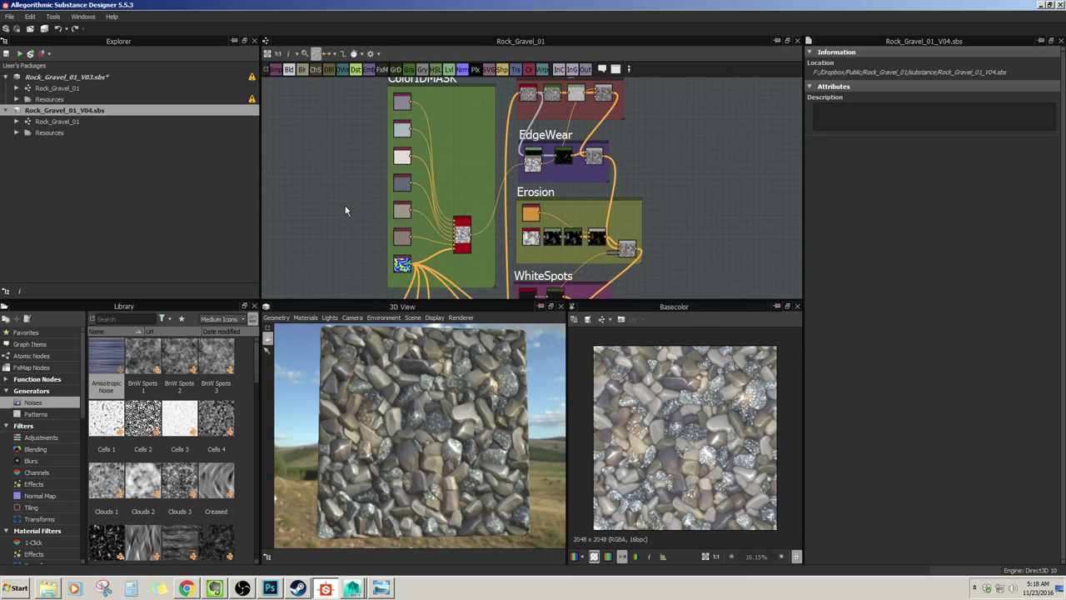
{"action": "middle_click_drag", "start_coordinate": [342, 217], "coordinate": [331, 241]}
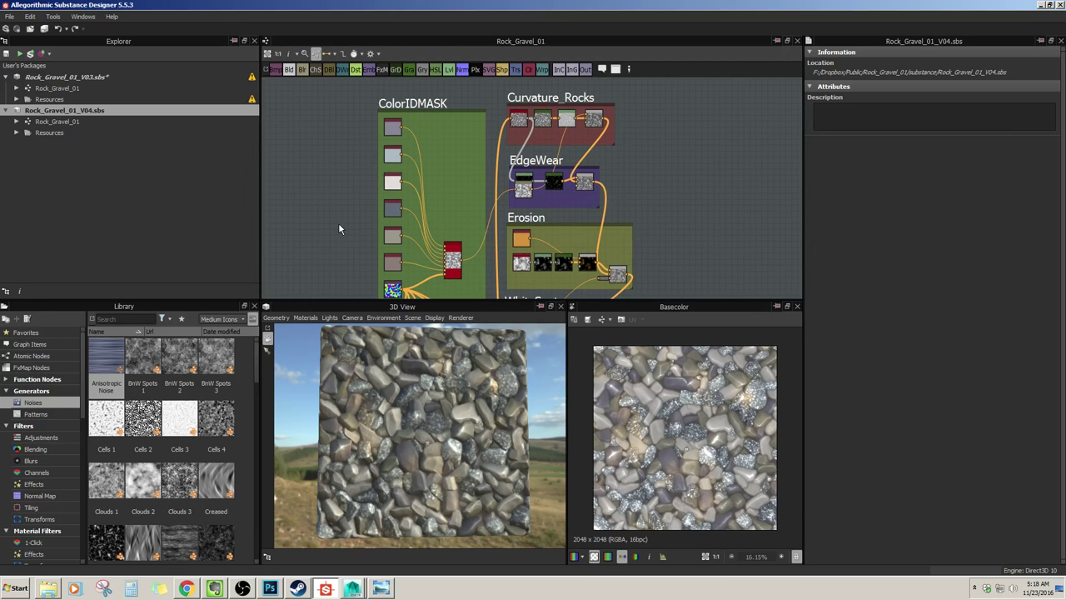
{"action": "scroll", "coordinate": [517, 196], "scroll_direction": "up", "scroll_amount": 5}
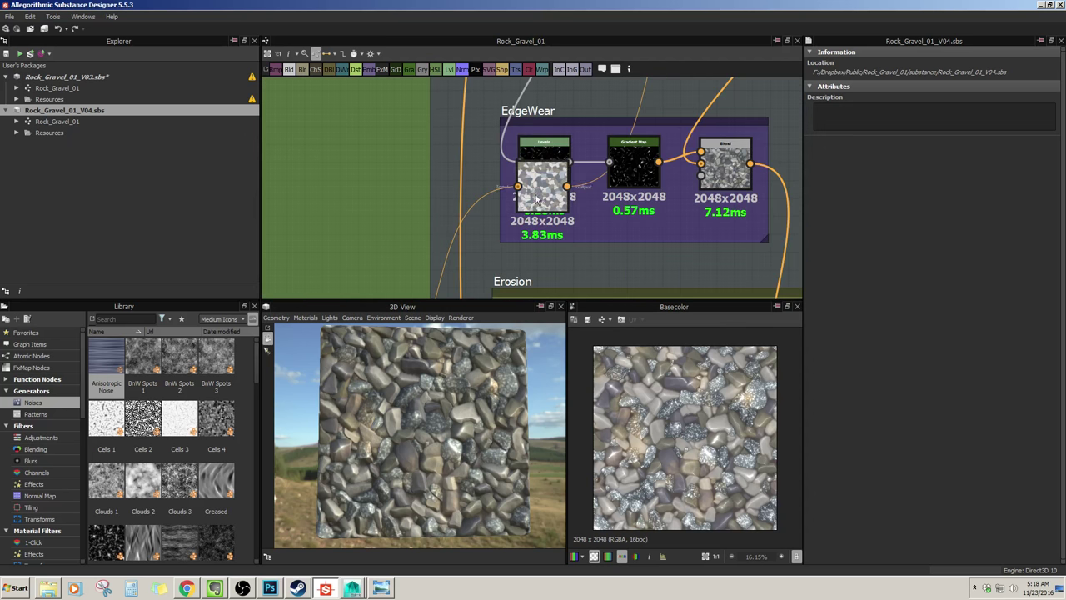
Step: Pull the Blur node out from under Levels and move it toward Curvature_Rocks
{"action": "left_click_drag", "start_coordinate": [523, 215], "coordinate": [525, 254]}
{"action": "middle_click_drag", "start_coordinate": [616, 225], "coordinate": [579, 249]}
{"action": "scroll", "coordinate": [580, 250], "scroll_direction": "down", "scroll_amount": 3}
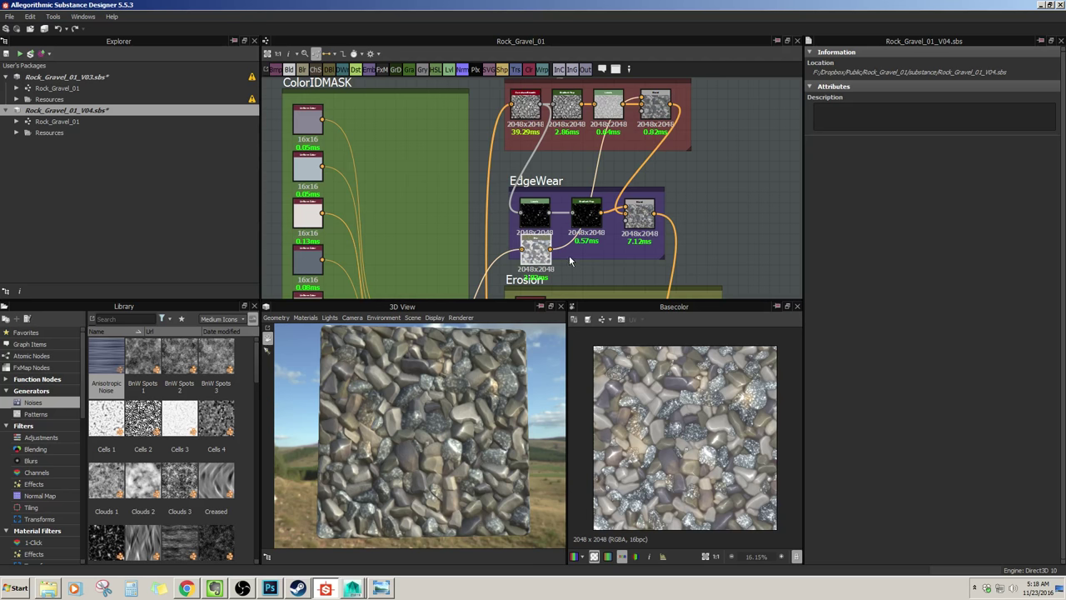
{"action": "middle_click_drag", "start_coordinate": [575, 265], "coordinate": [541, 195]}
{"action": "left_click_drag", "start_coordinate": [578, 182], "coordinate": [649, 161]}
{"action": "middle_click_drag", "start_coordinate": [649, 161], "coordinate": [577, 207]}
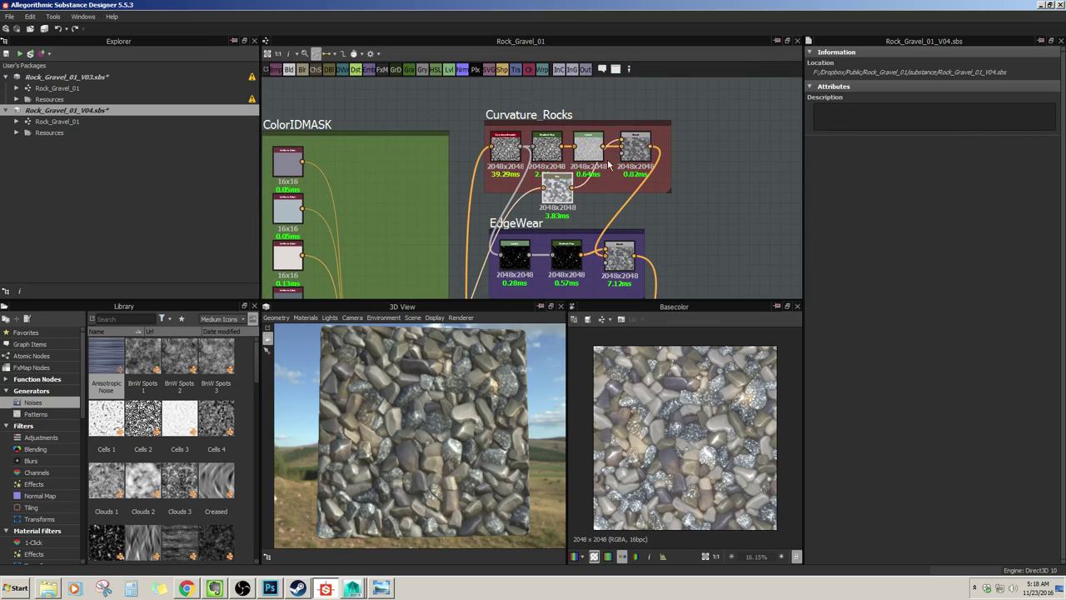
Step: Move the Curvature_Rocks frame up, enlarge it, and place the Blur node inside
{"action": "left_click", "coordinate": [531, 111]}
{"action": "left_click_drag", "start_coordinate": [532, 112], "coordinate": [523, 95]}
{"action": "left_click_drag", "start_coordinate": [663, 172], "coordinate": [673, 200]}
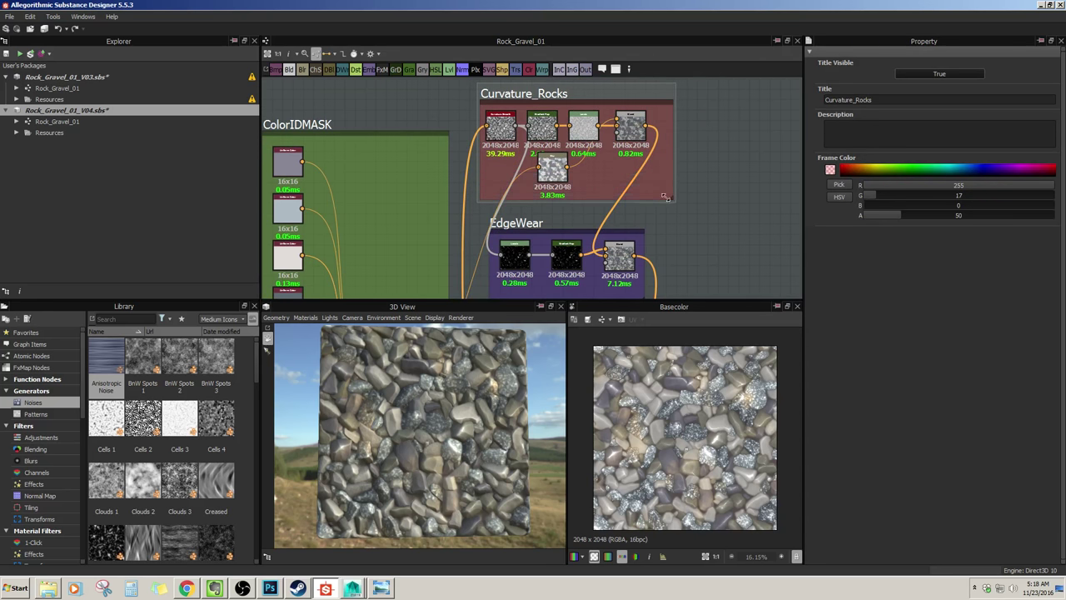
{"action": "left_click_drag", "start_coordinate": [555, 177], "coordinate": [585, 187]}
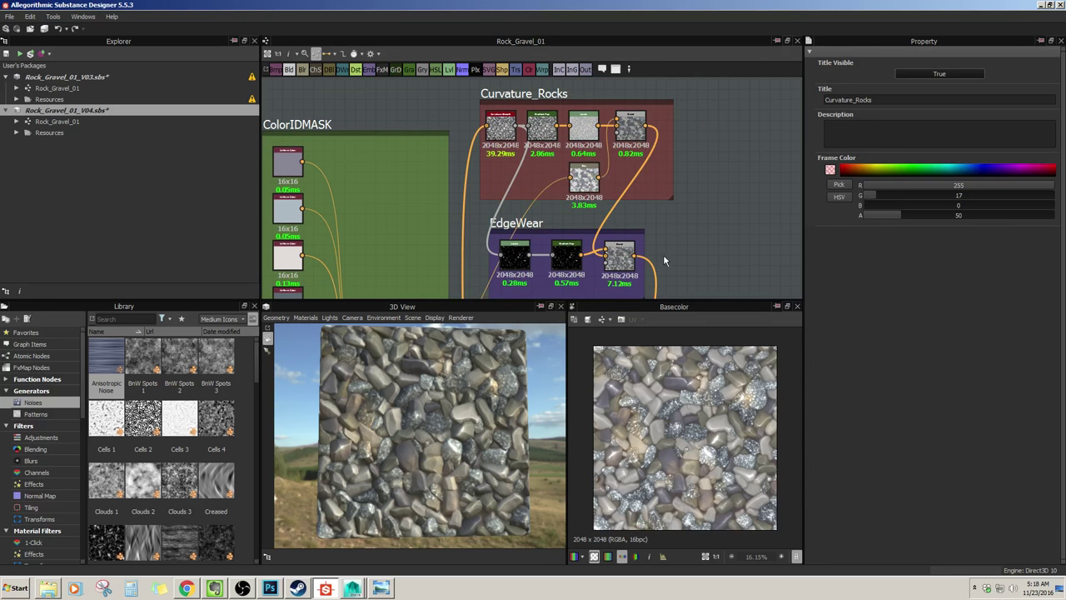
Step: Pan across the Erosion, WhiteSpots, Normals, Height, Roughness and Rock Only Mask frames to review the graph
{"action": "scroll", "coordinate": [663, 254], "scroll_direction": "down", "scroll_amount": 2}
{"action": "middle_click_drag", "start_coordinate": [658, 293], "coordinate": [680, 233]}
{"action": "scroll", "coordinate": [681, 232], "scroll_direction": "down", "scroll_amount": 2}
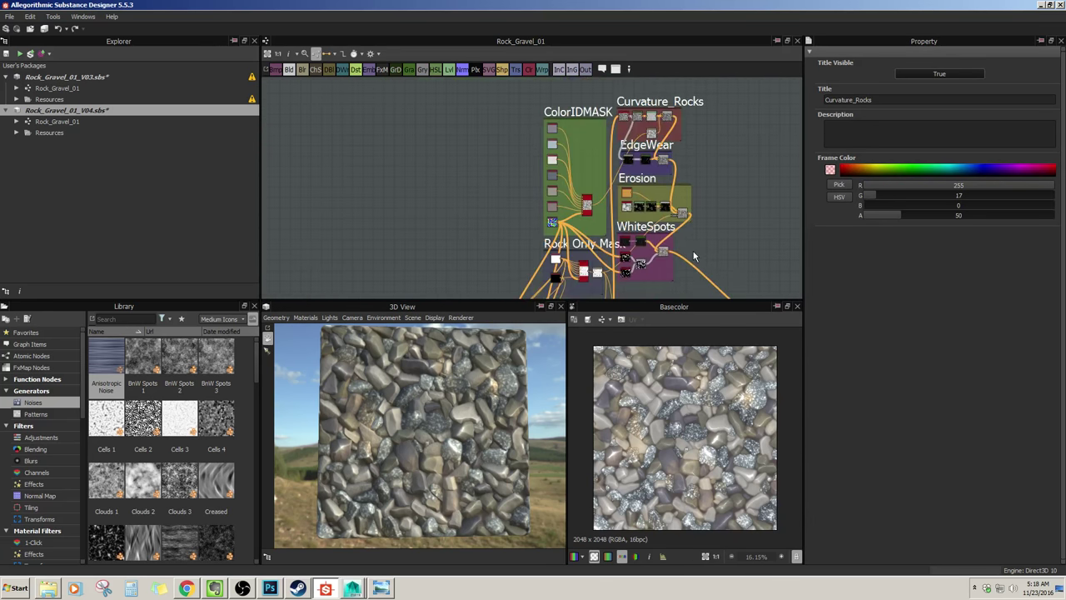
{"action": "middle_click_drag", "start_coordinate": [651, 292], "coordinate": [606, 154]}
{"action": "scroll", "coordinate": [606, 153], "scroll_direction": "up", "scroll_amount": 4}
{"action": "middle_click_drag", "start_coordinate": [538, 189], "coordinate": [580, 181]}
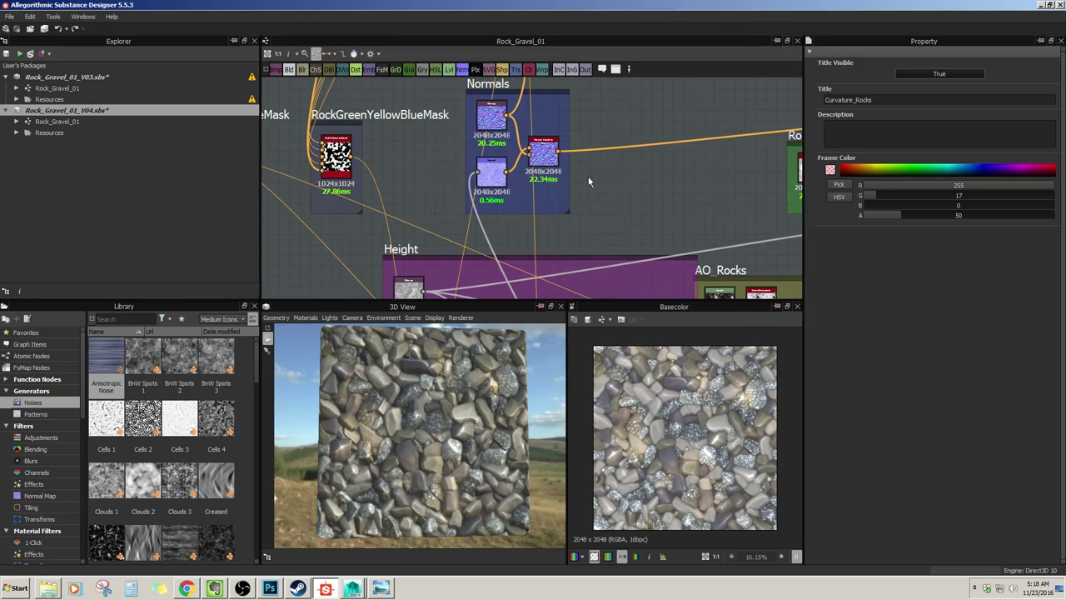
{"action": "middle_click_drag", "start_coordinate": [391, 175], "coordinate": [441, 408]}
{"action": "scroll", "coordinate": [524, 159], "scroll_direction": "down", "scroll_amount": 4}
{"action": "scroll", "coordinate": [375, 227], "scroll_direction": "up", "scroll_amount": 4}
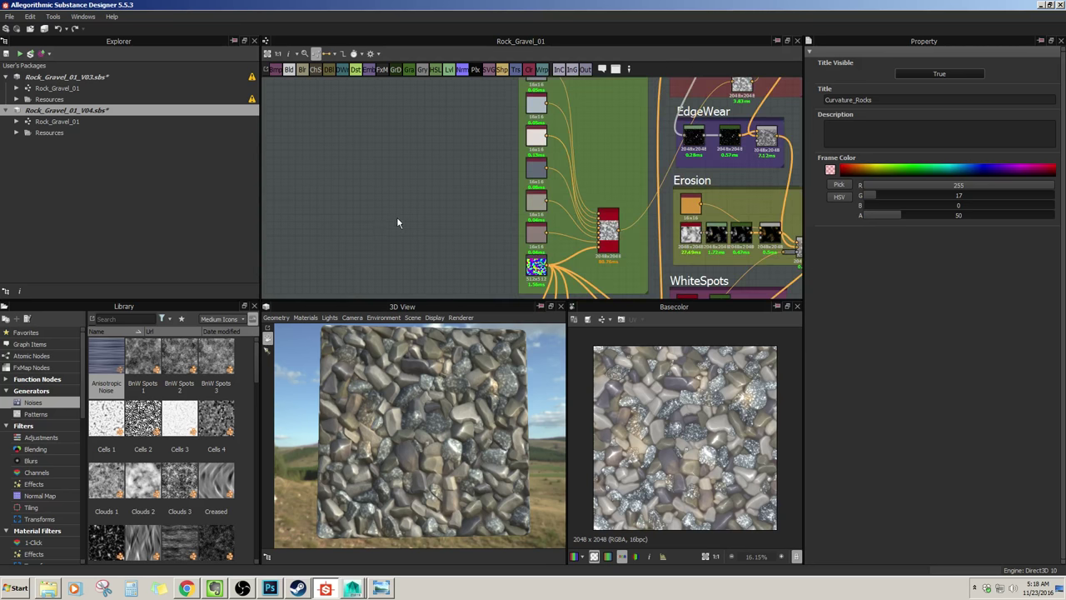
Step: Close the Rock_Gravel_01_V03 package without saving its changes
{"action": "left_click", "coordinate": [38, 133]}
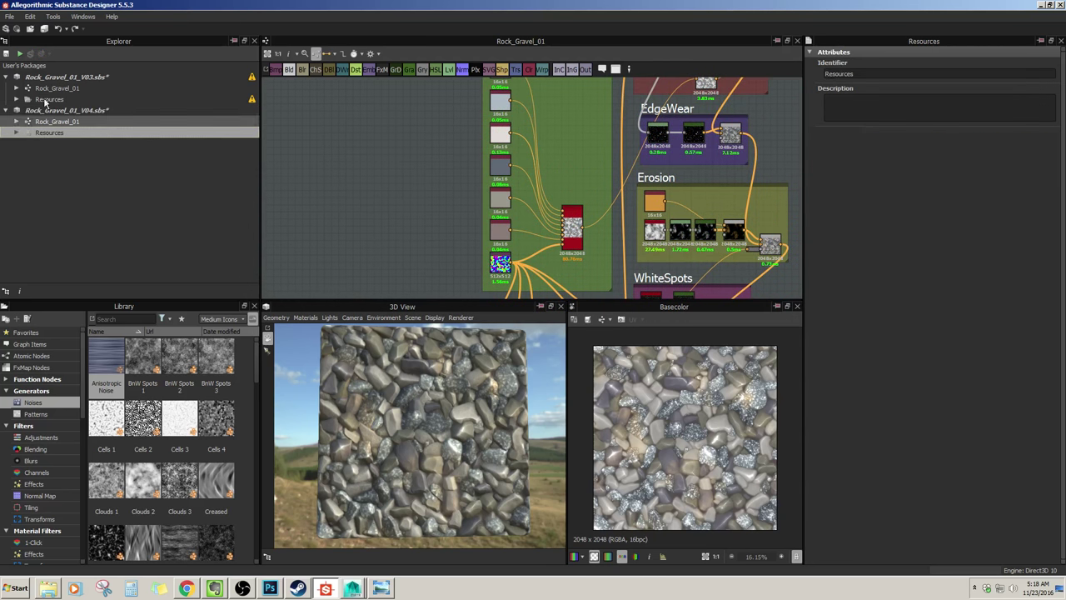
{"action": "right_click", "coordinate": [66, 81]}
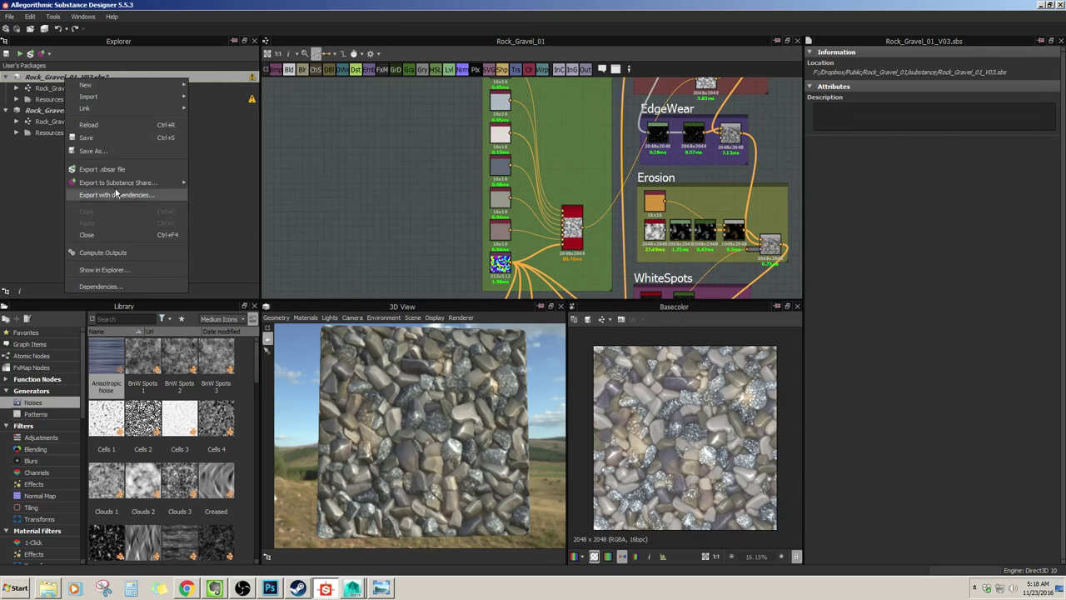
{"action": "left_click", "coordinate": [114, 235]}
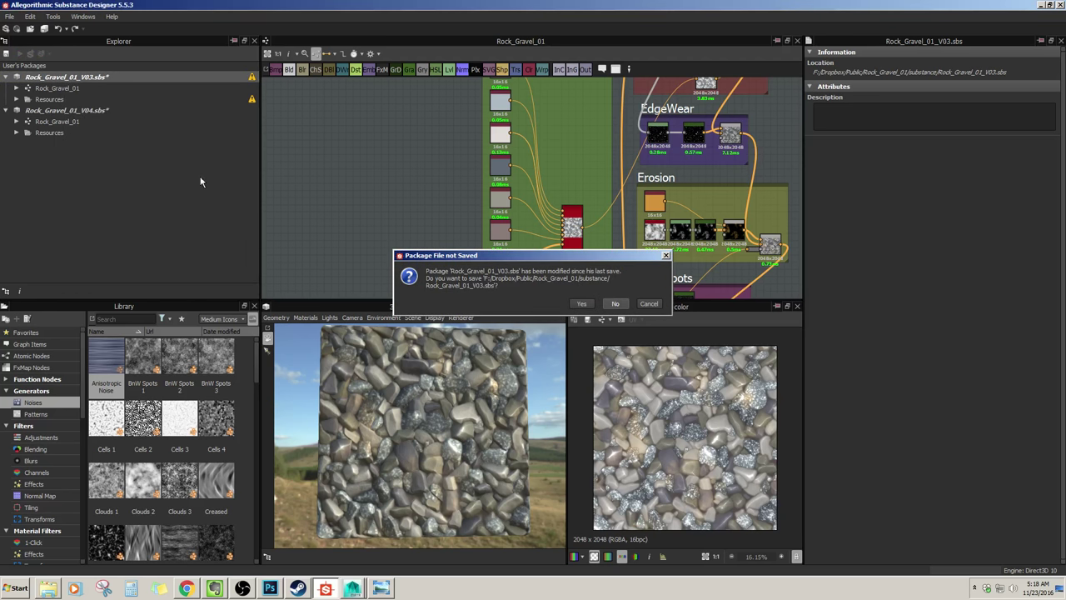
{"action": "key", "text": "n"}
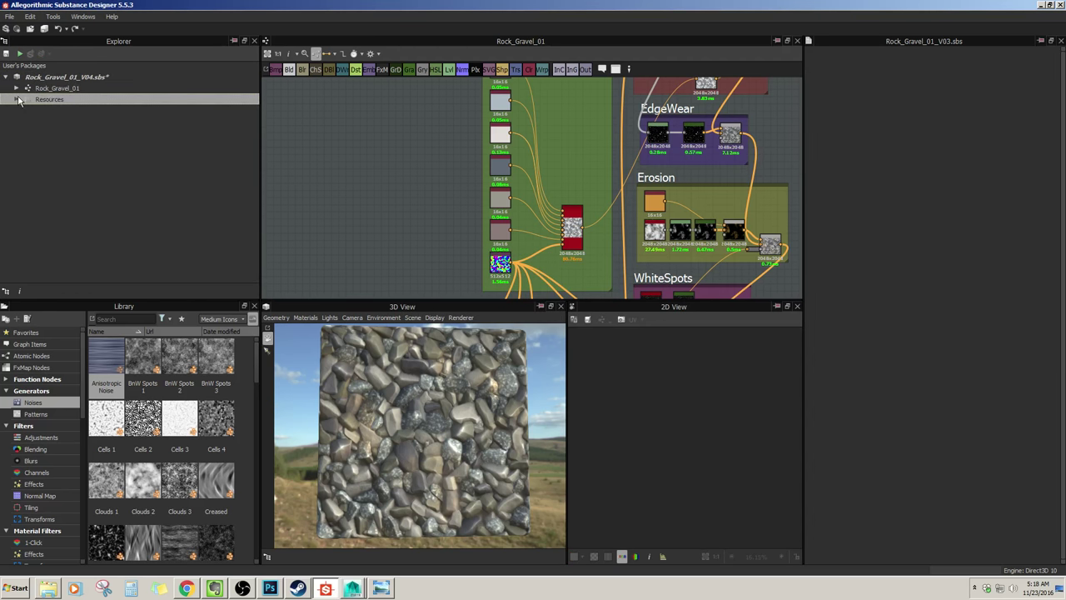
Step: Expand V04's Resources and Rock_Gravel_01_LP_Resources to inspect the LP height map baked from mesh
{"action": "left_click", "coordinate": [18, 100]}
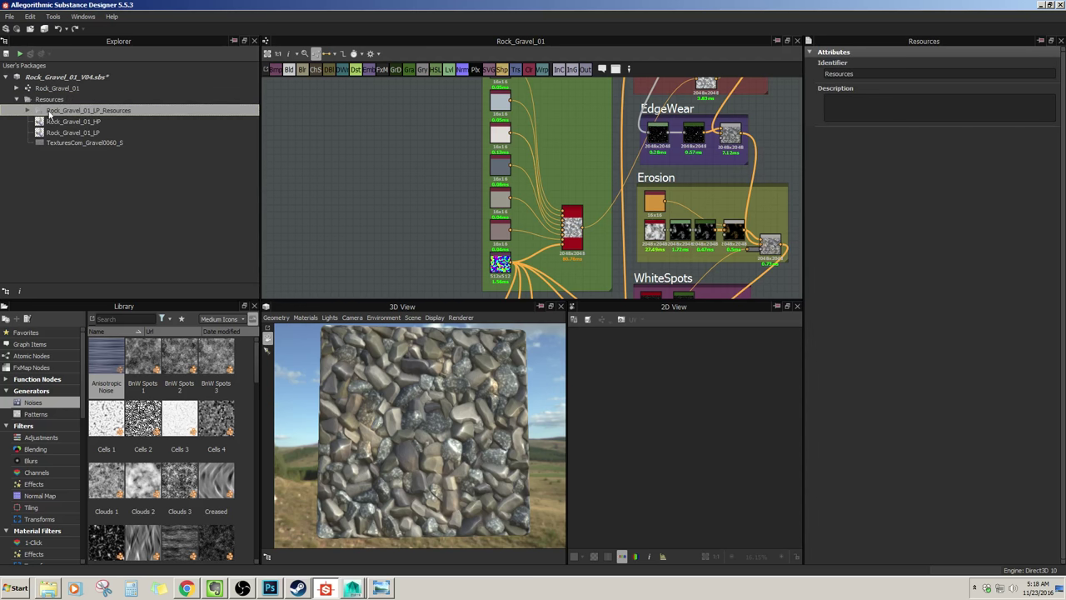
{"action": "double_click", "coordinate": [46, 111]}
{"action": "left_click", "coordinate": [125, 121]}
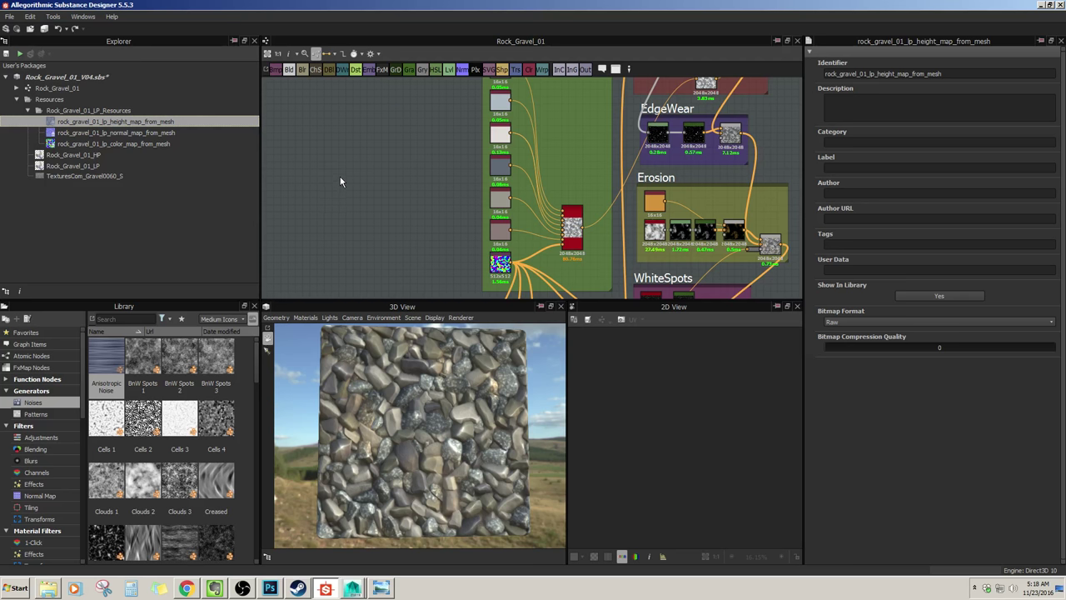
{"action": "middle_click_drag", "start_coordinate": [352, 158], "coordinate": [313, 204]}
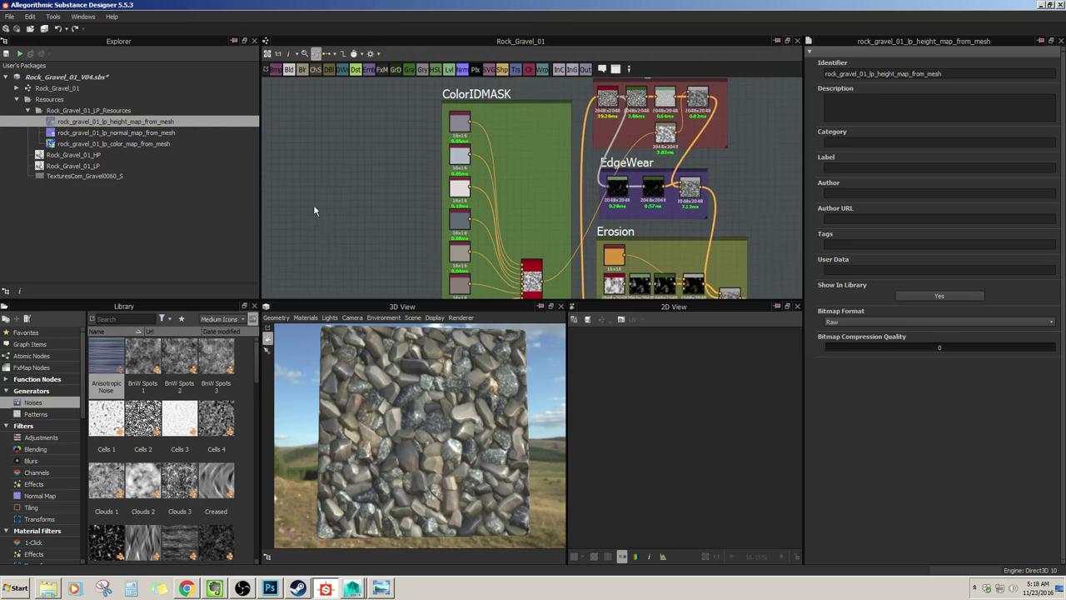
Step: Preview the TexturesCom_Gravel0060_S gravel photo in 2D, framing the Erosion and WhiteSpots graph area
{"action": "left_click", "coordinate": [86, 176]}
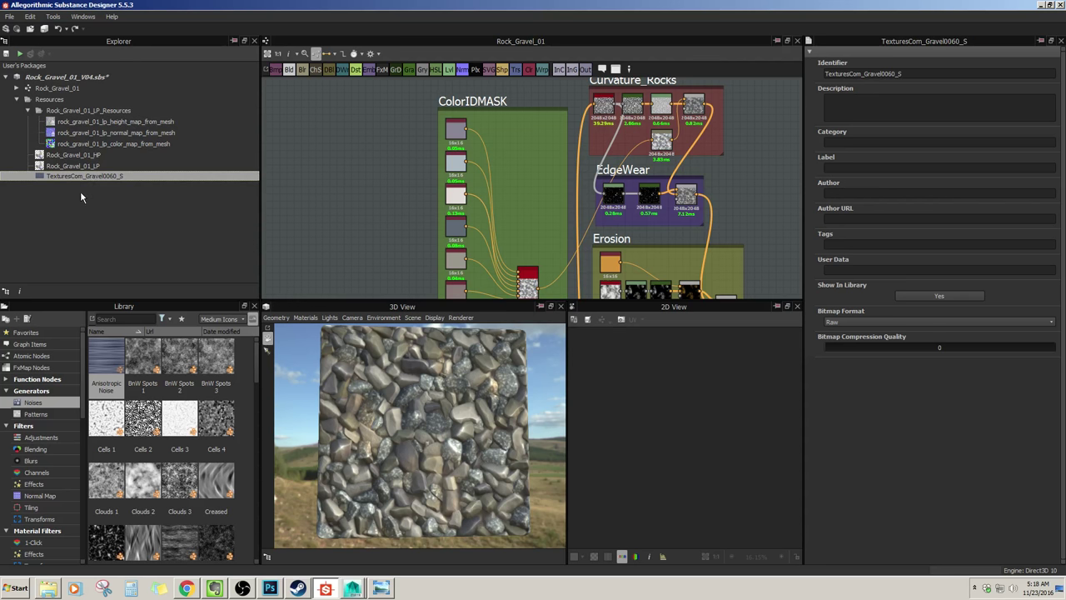
{"action": "double_click", "coordinate": [89, 177]}
{"action": "scroll", "coordinate": [703, 496], "scroll_direction": "up", "scroll_amount": 6}
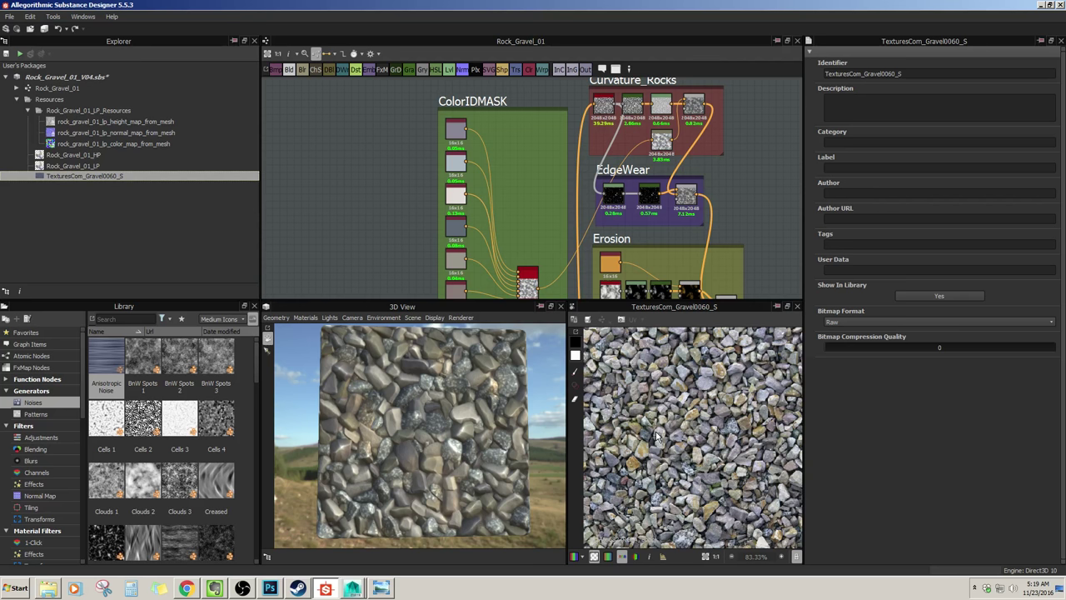
{"action": "scroll", "coordinate": [656, 435], "scroll_direction": "up", "scroll_amount": 5}
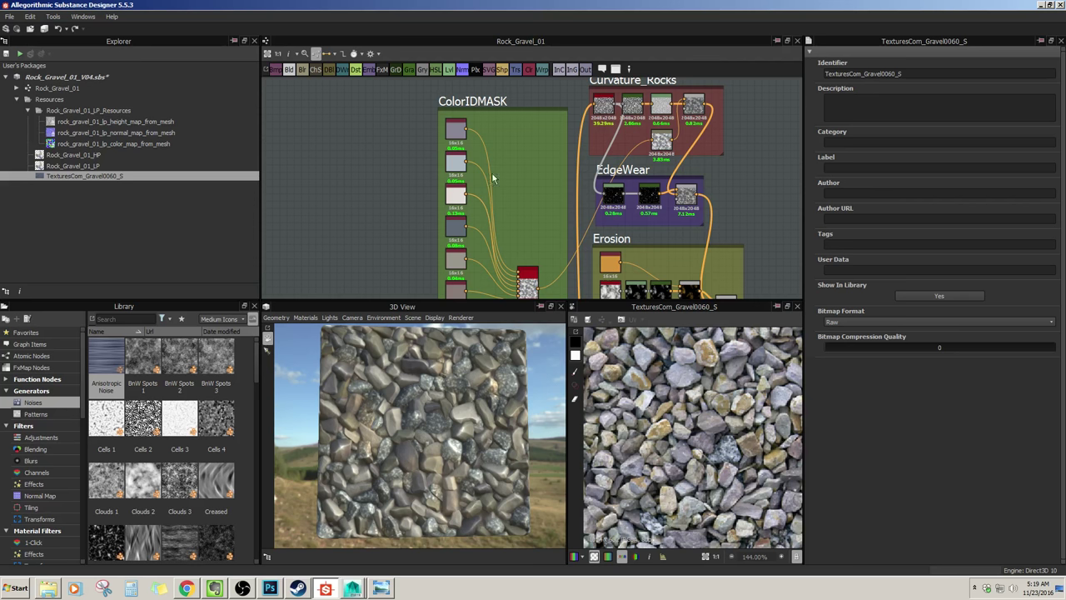
{"action": "scroll", "coordinate": [357, 204], "scroll_direction": "up", "scroll_amount": 3}
{"action": "scroll", "coordinate": [352, 223], "scroll_direction": "down", "scroll_amount": 3}
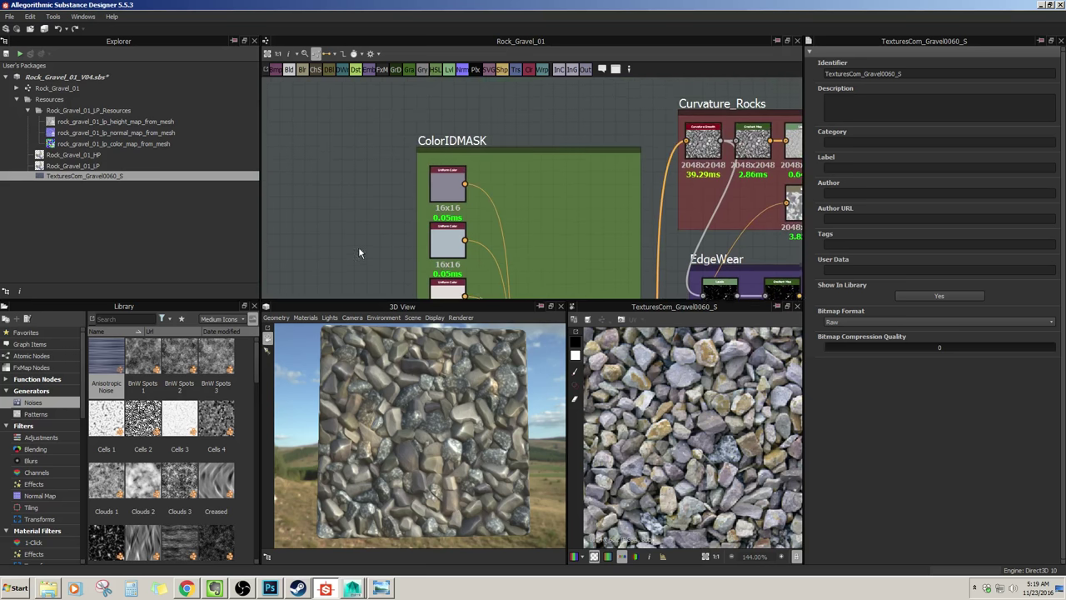
{"action": "middle_click_drag", "start_coordinate": [412, 245], "coordinate": [386, 164]}
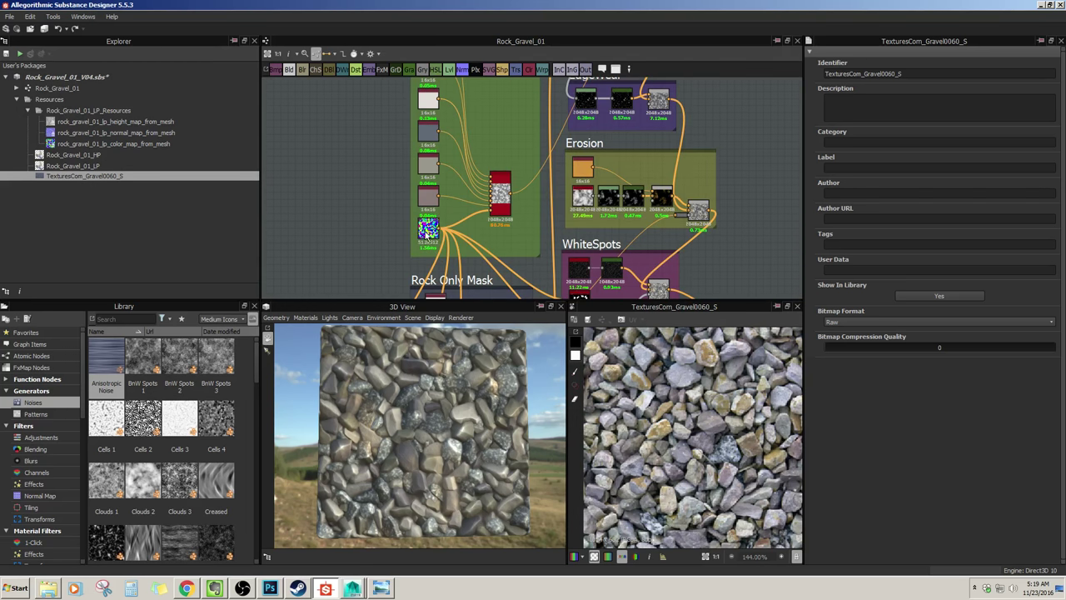
{"action": "scroll", "coordinate": [417, 231], "scroll_direction": "up", "scroll_amount": 4}
Step: Preview the colour ID bitmap on its own and show its settings
{"action": "left_click", "coordinate": [493, 191]}
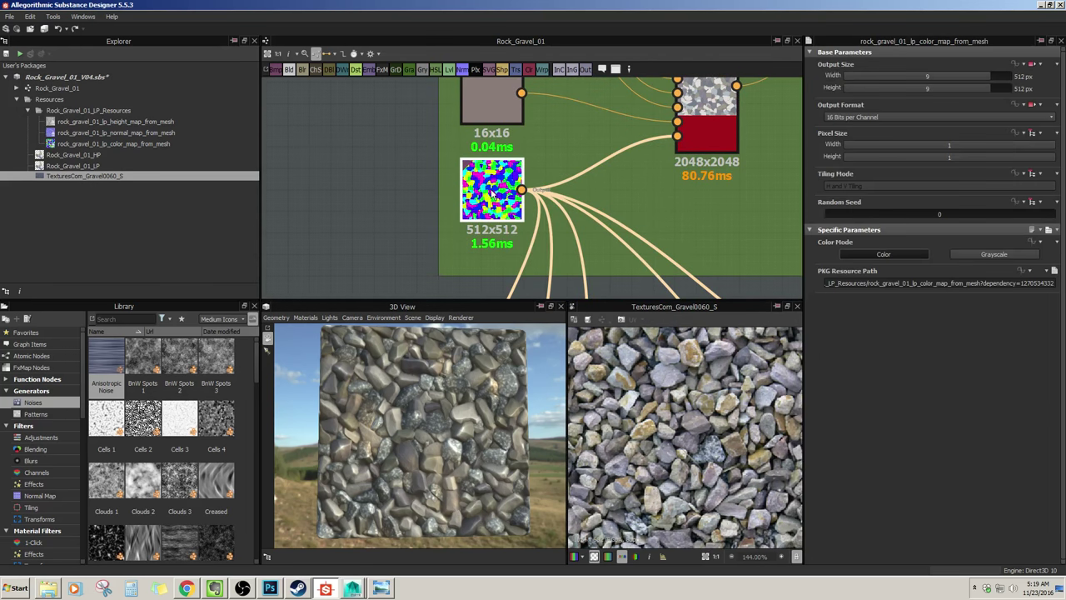
{"action": "double_click", "coordinate": [492, 191]}
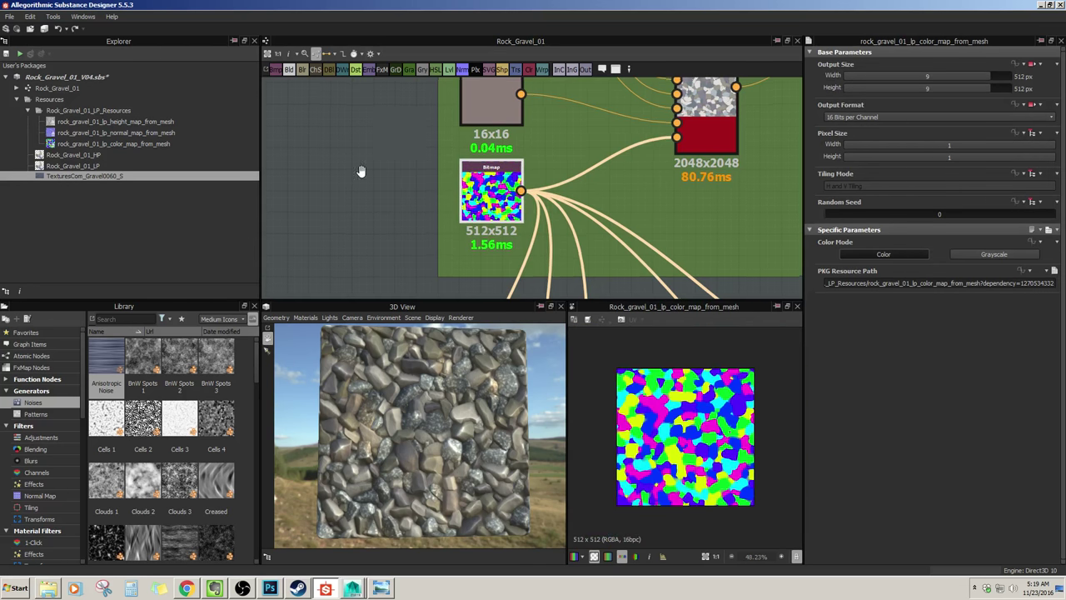
{"action": "scroll", "coordinate": [559, 226], "scroll_direction": "down", "scroll_amount": 5}
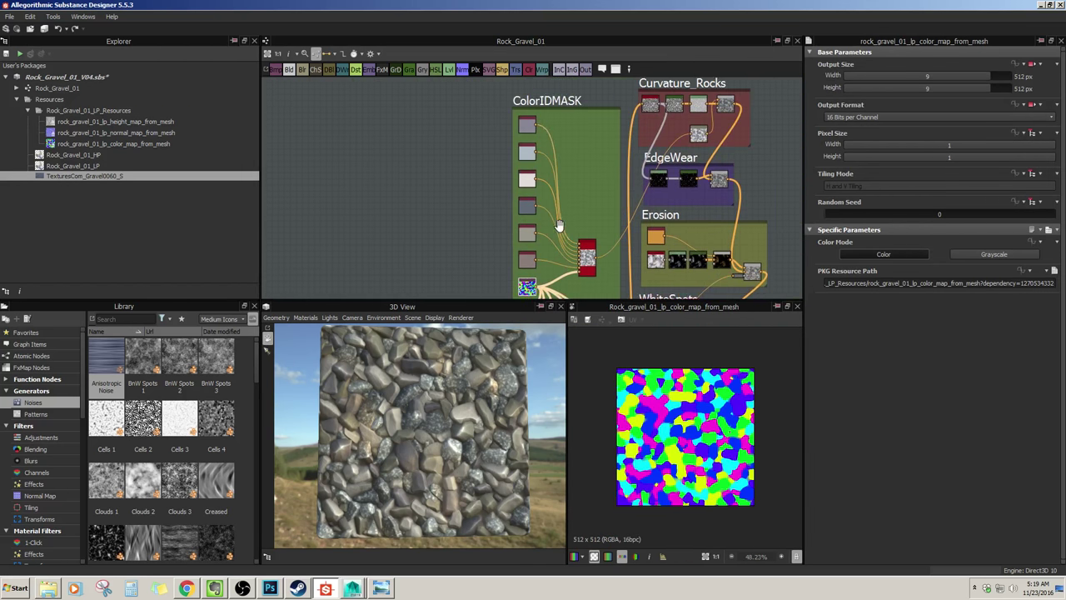
{"action": "middle_click_drag", "start_coordinate": [559, 225], "coordinate": [356, 220]}
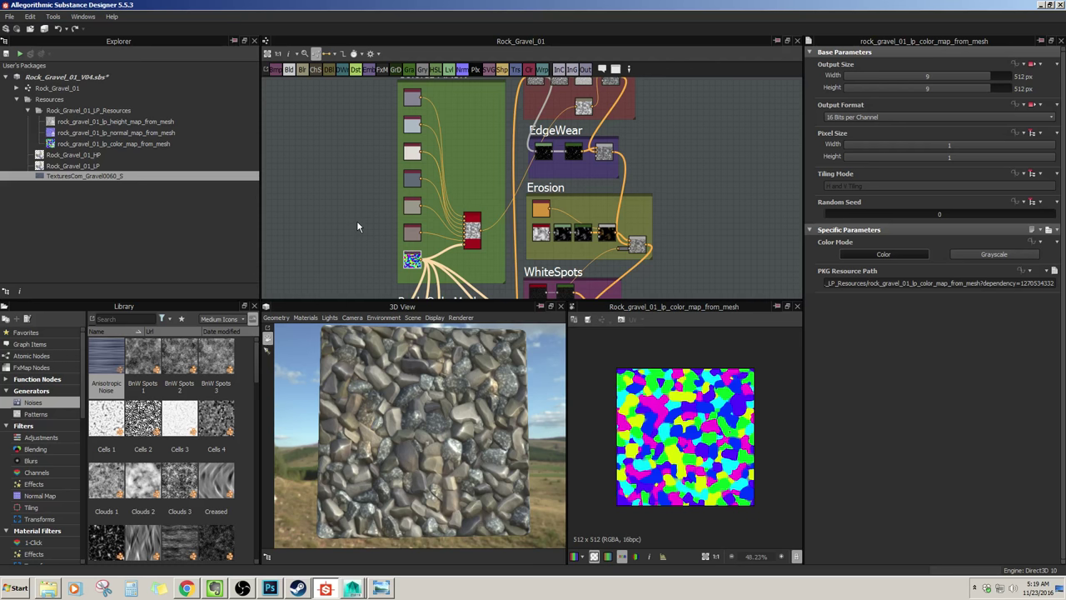
{"action": "mouse_move", "coordinate": [365, 229]}
{"action": "middle_mouse_down"}
{"action": "mouse_move", "coordinate": [374, 253]}
{"action": "mouse_move", "coordinate": [367, 180]}
{"action": "mouse_move", "coordinate": [382, 221]}
{"action": "middle_mouse_up"}
{"action": "middle_click_drag", "start_coordinate": [380, 179], "coordinate": [360, 257]}
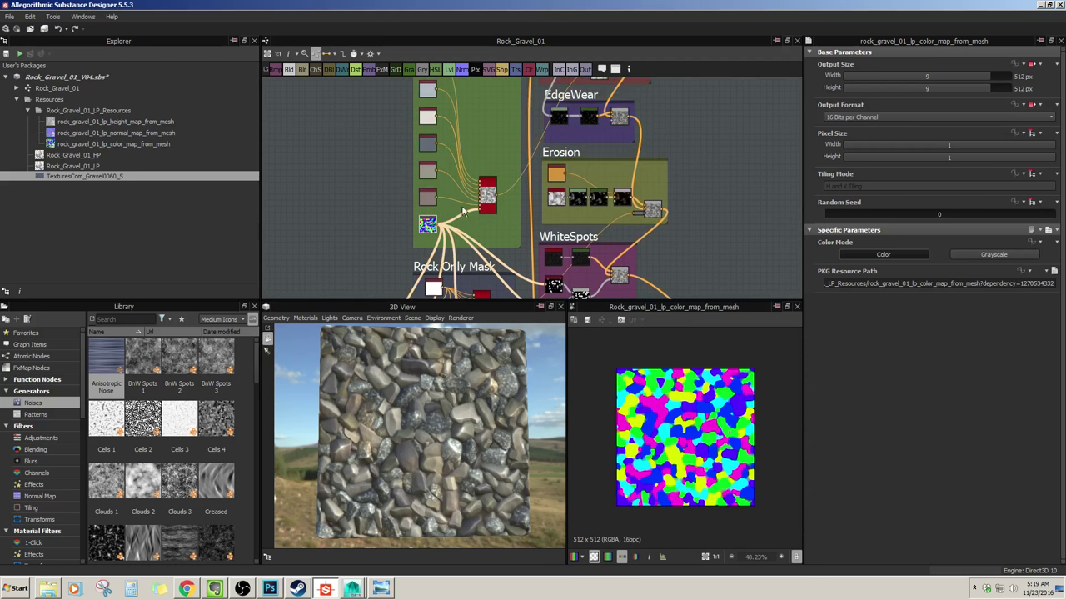
Step: Preview the multi_material_blend's Basecolor result with its material colours listed
{"action": "left_click", "coordinate": [487, 198]}
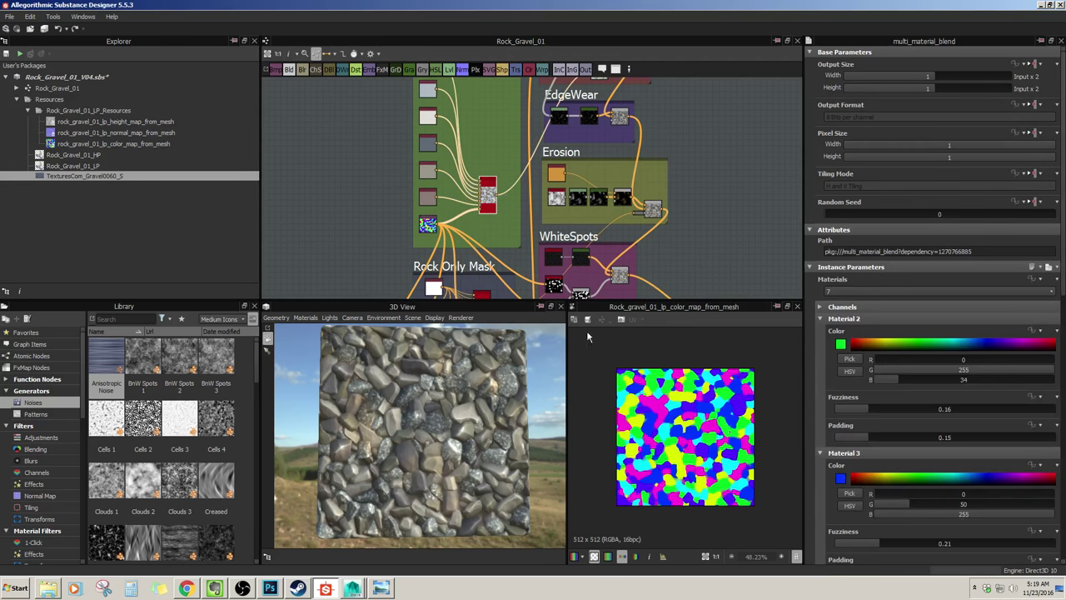
{"action": "double_click", "coordinate": [487, 194]}
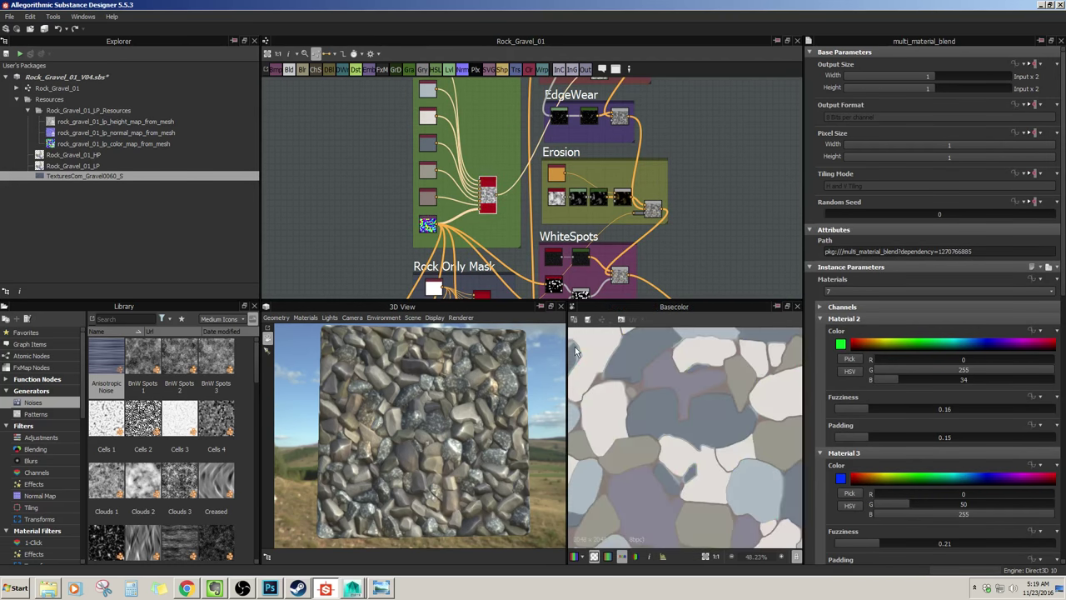
{"action": "scroll", "coordinate": [685, 444], "scroll_direction": "up", "scroll_amount": 2}
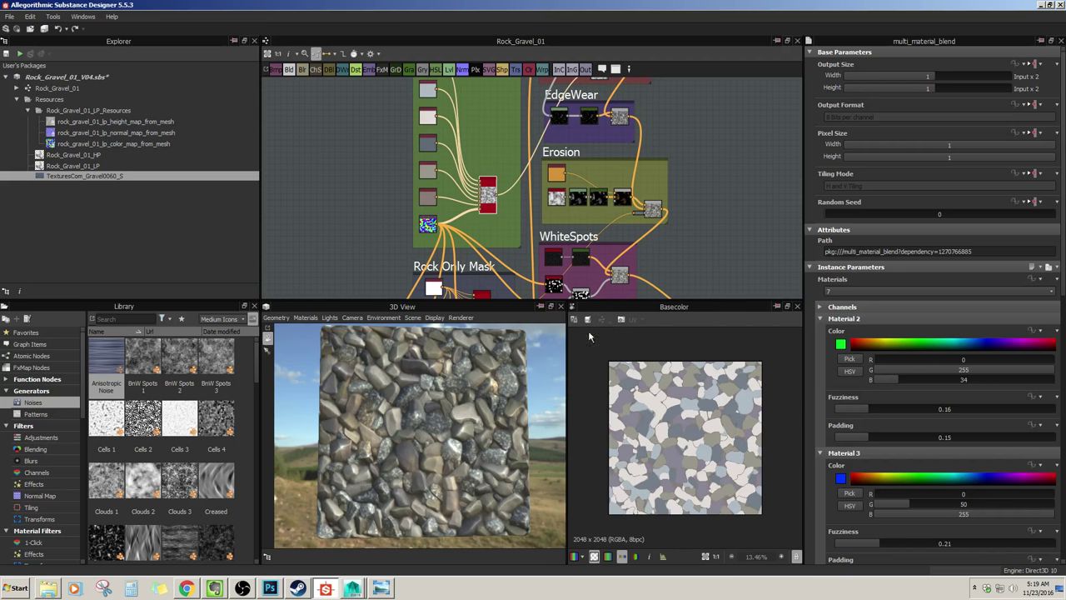
{"action": "middle_click_drag", "start_coordinate": [348, 204], "coordinate": [402, 152]}
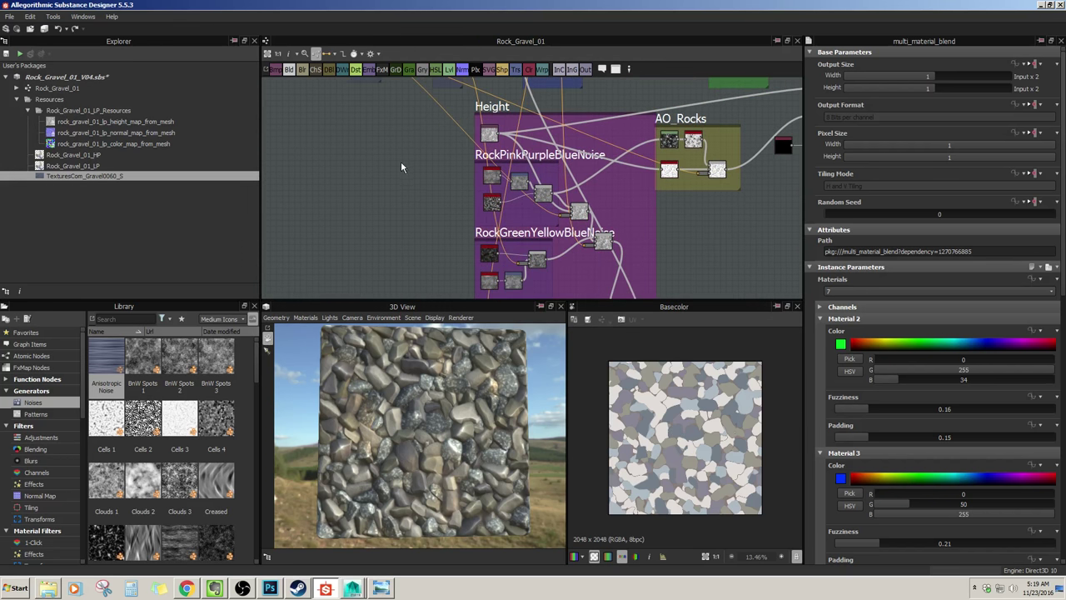
{"action": "scroll", "coordinate": [409, 412], "scroll_direction": "up", "scroll_amount": 5}
{"action": "scroll", "coordinate": [408, 409], "scroll_direction": "down", "scroll_amount": 5}
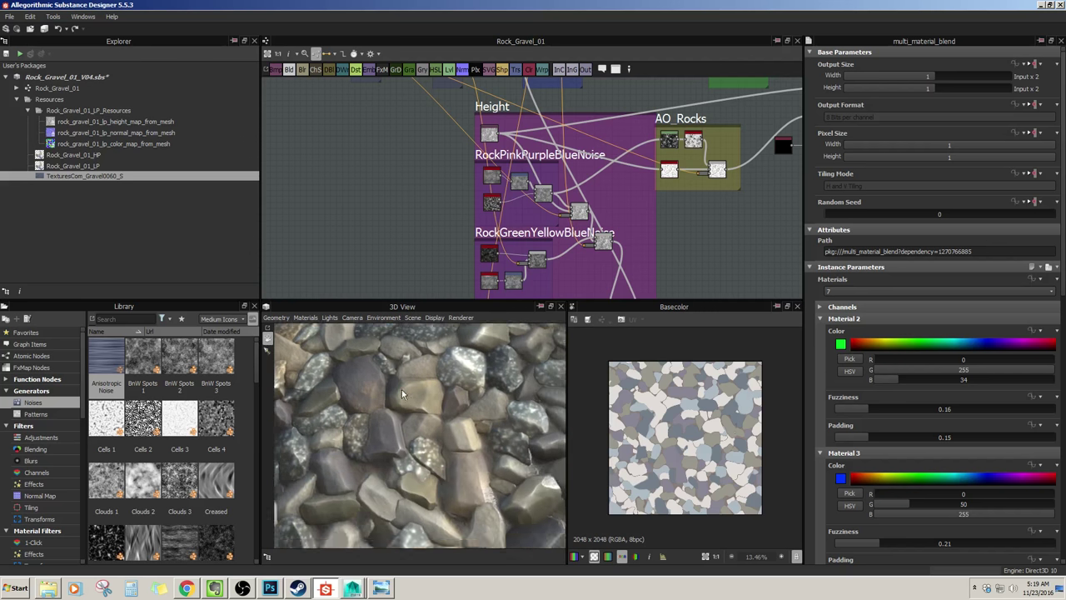
Step: Orbit the 3D preview to view the gravel head-on, then in perspective
{"action": "left_click_drag", "start_coordinate": [410, 440], "coordinate": [419, 450]}
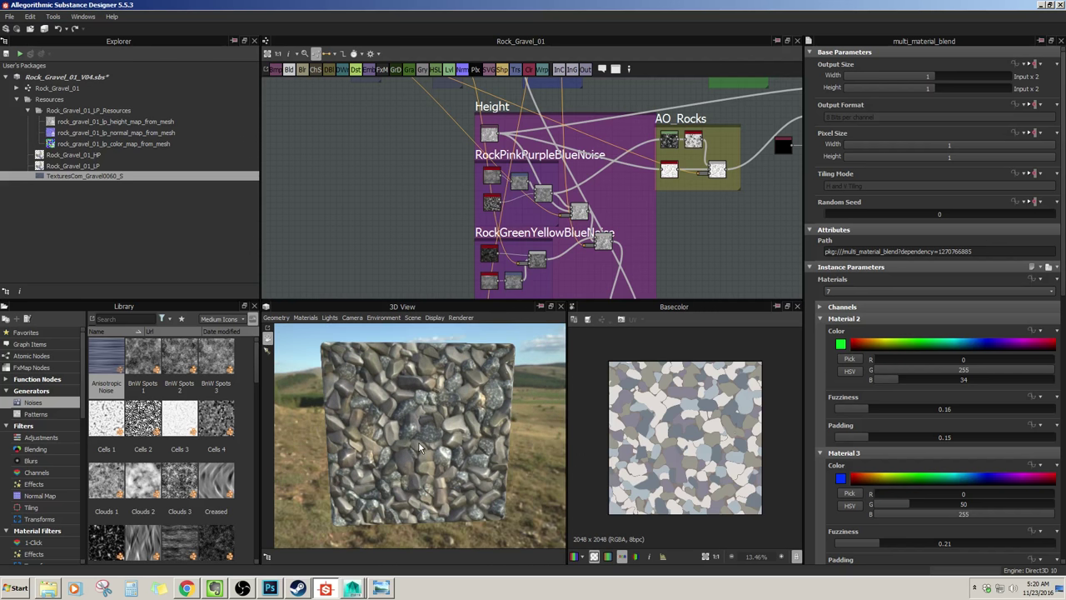
{"action": "scroll", "coordinate": [415, 441], "scroll_direction": "up", "scroll_amount": 5}
{"action": "left_click_drag", "start_coordinate": [428, 422], "coordinate": [420, 350]}
{"action": "middle_click_drag", "start_coordinate": [431, 240], "coordinate": [399, 260]}
Step: Preview the height map from the Height input node
{"action": "left_click", "coordinate": [451, 195]}
{"action": "scroll", "coordinate": [652, 420], "scroll_direction": "up", "scroll_amount": 3}
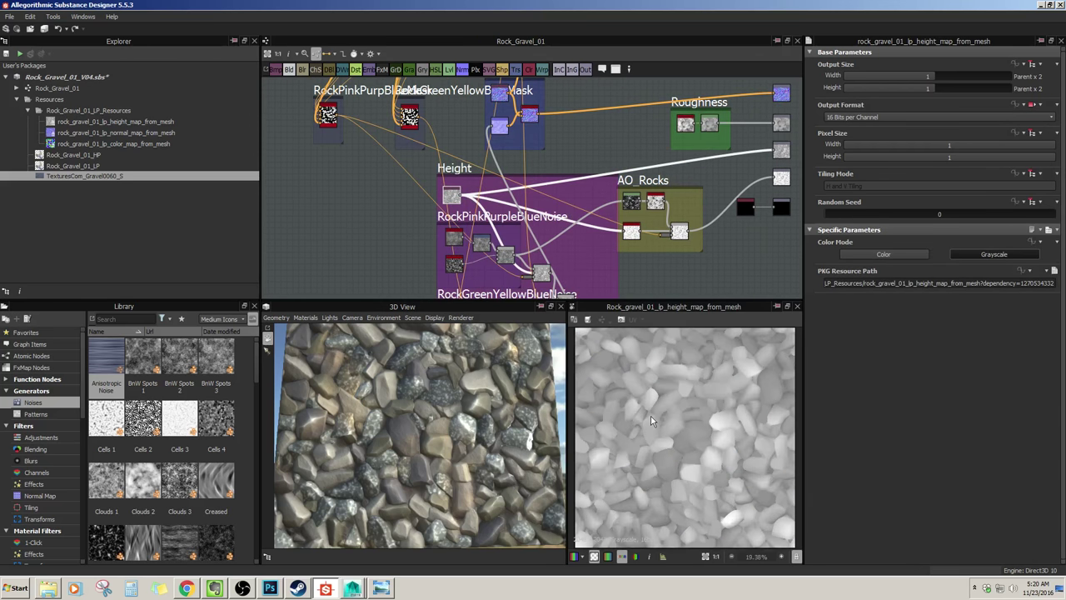
{"action": "scroll", "coordinate": [652, 420], "scroll_direction": "down", "scroll_amount": 2}
{"action": "scroll", "coordinate": [652, 420], "scroll_direction": "up", "scroll_amount": 2}
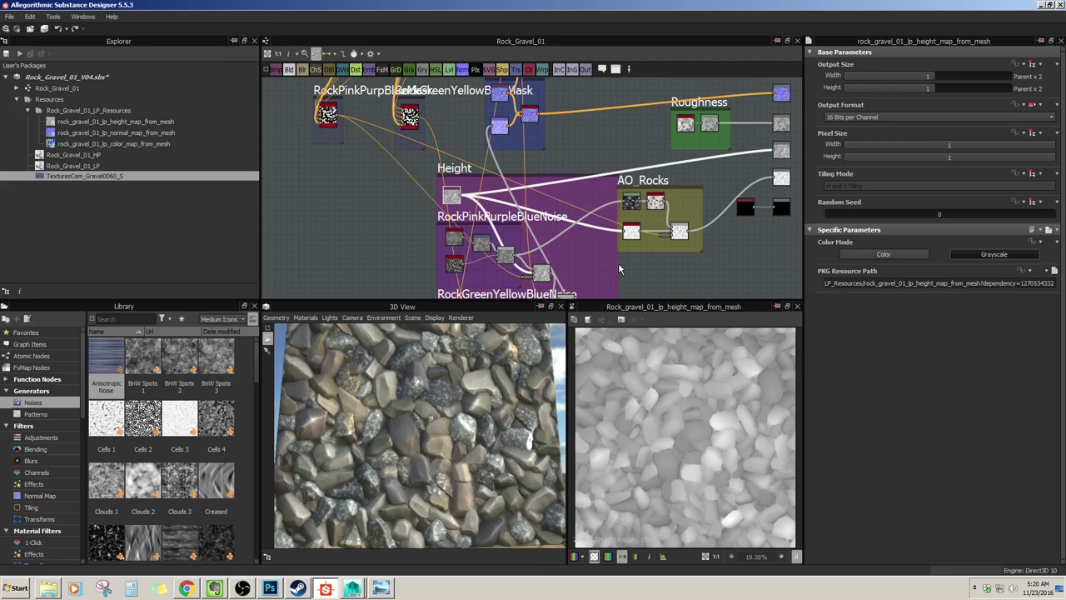
{"action": "middle_click_drag", "start_coordinate": [648, 265], "coordinate": [556, 268]}
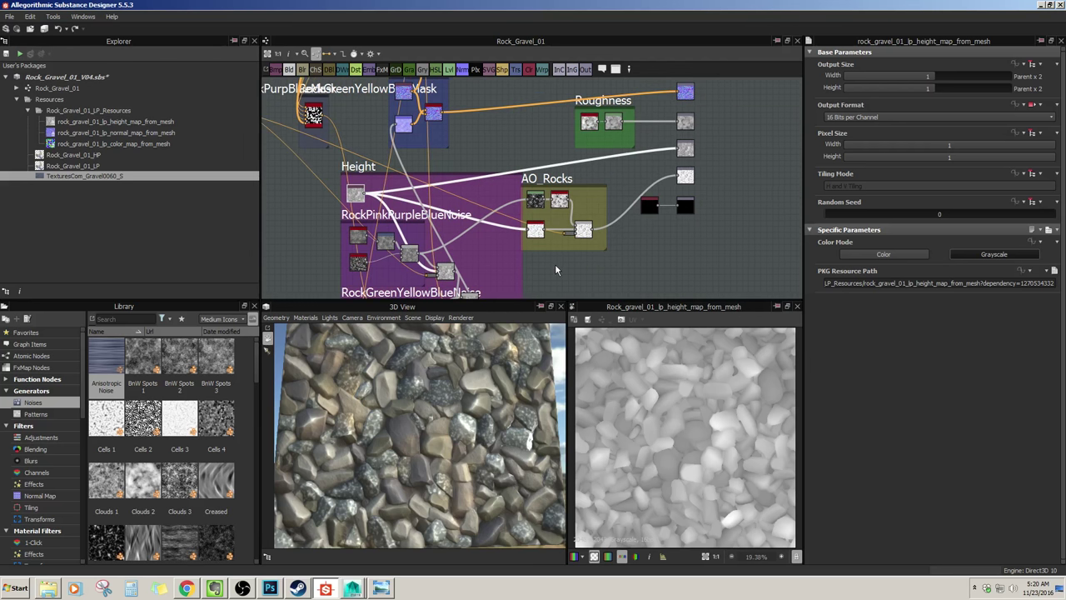
{"action": "scroll", "coordinate": [555, 269], "scroll_direction": "down", "scroll_amount": 1}
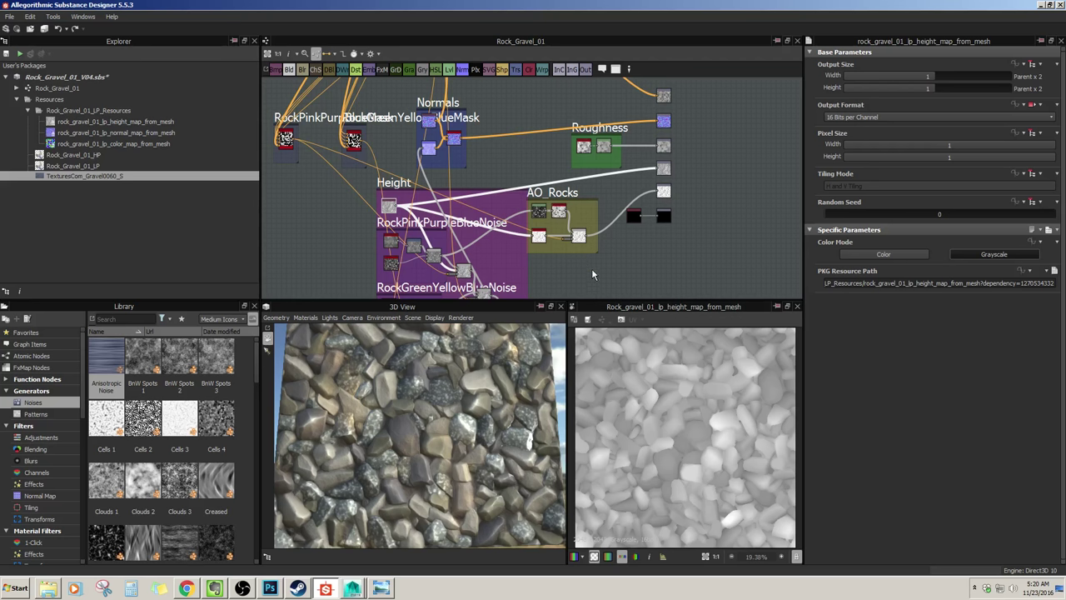
{"action": "middle_click_drag", "start_coordinate": [592, 270], "coordinate": [603, 238]}
{"action": "scroll", "coordinate": [603, 238], "scroll_direction": "up", "scroll_amount": 2}
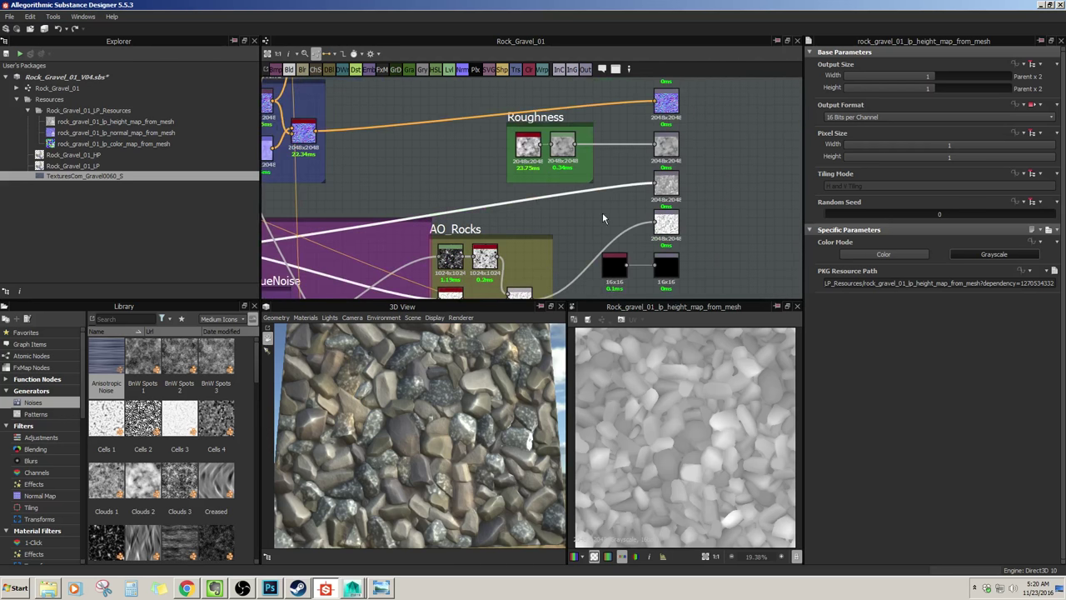
Step: Preview the Height and AmbientOcclusion output maps
{"action": "left_click", "coordinate": [666, 182]}
{"action": "scroll", "coordinate": [611, 225], "scroll_direction": "up", "scroll_amount": 2}
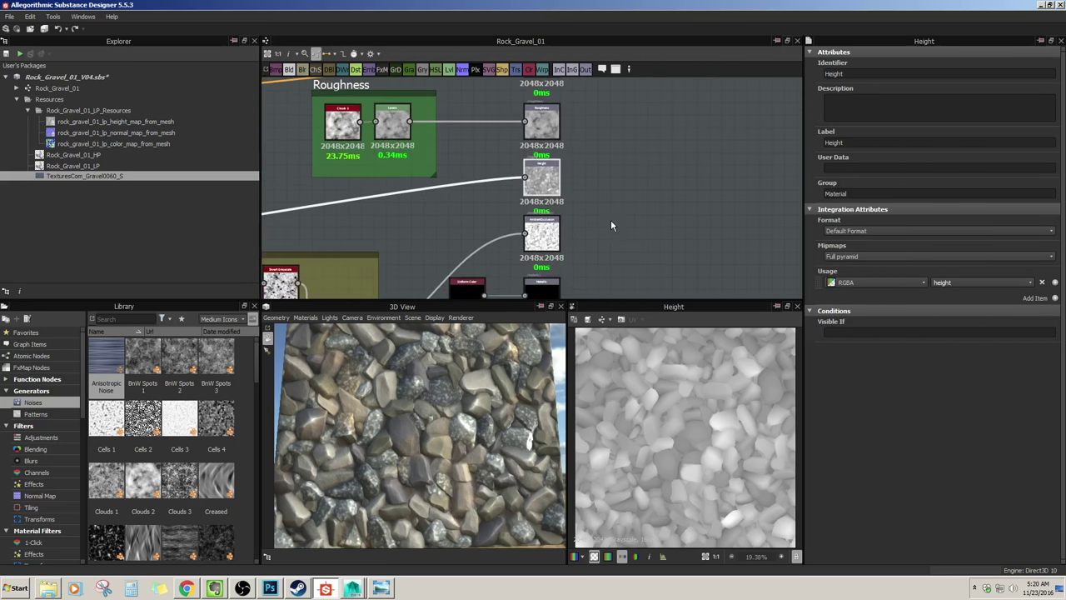
{"action": "scroll", "coordinate": [610, 219], "scroll_direction": "up", "scroll_amount": 2}
{"action": "scroll", "coordinate": [608, 210], "scroll_direction": "down", "scroll_amount": 2}
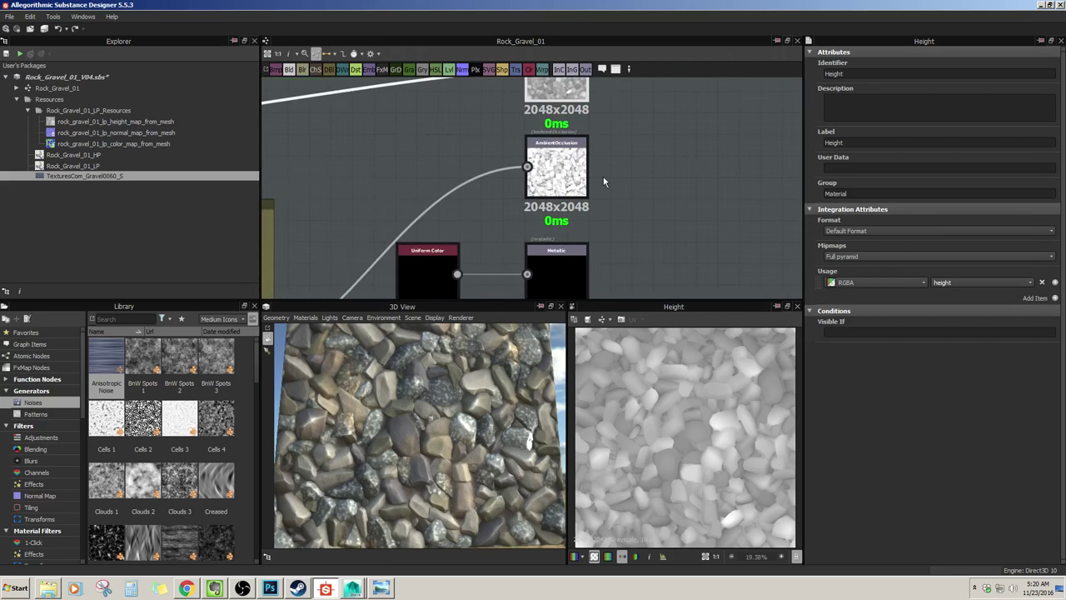
{"action": "left_click", "coordinate": [554, 158]}
{"action": "scroll", "coordinate": [599, 242], "scroll_direction": "down", "scroll_amount": 4}
{"action": "scroll", "coordinate": [558, 270], "scroll_direction": "up", "scroll_amount": 2}
Step: Preview the ambient_occlusion_2 node in the AO_Rocks frame
{"action": "middle_click_drag", "start_coordinate": [553, 230], "coordinate": [664, 240]}
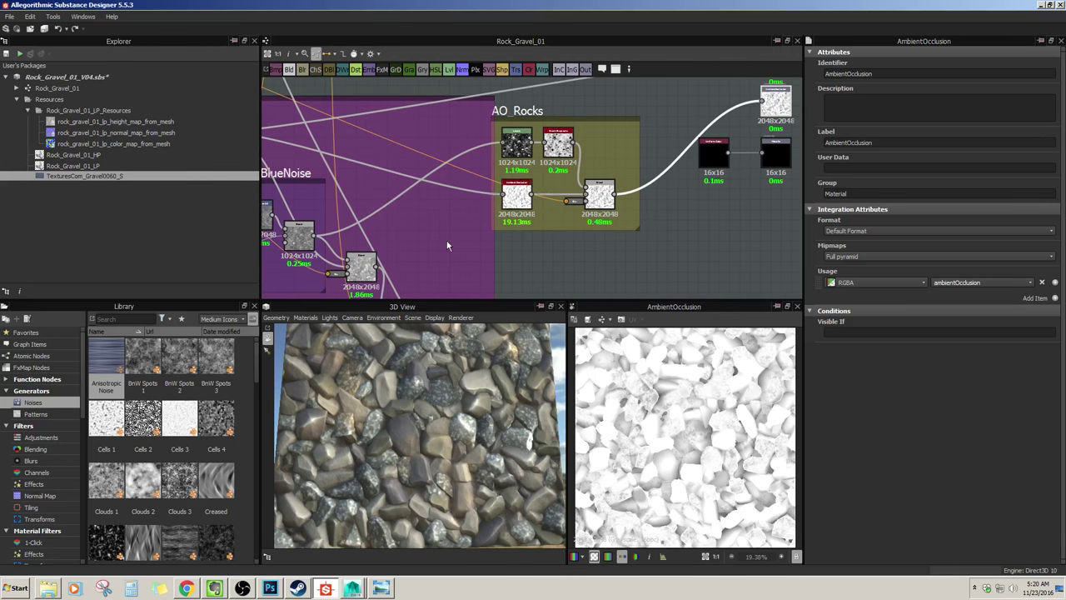
{"action": "middle_click_drag", "start_coordinate": [513, 215], "coordinate": [546, 219]}
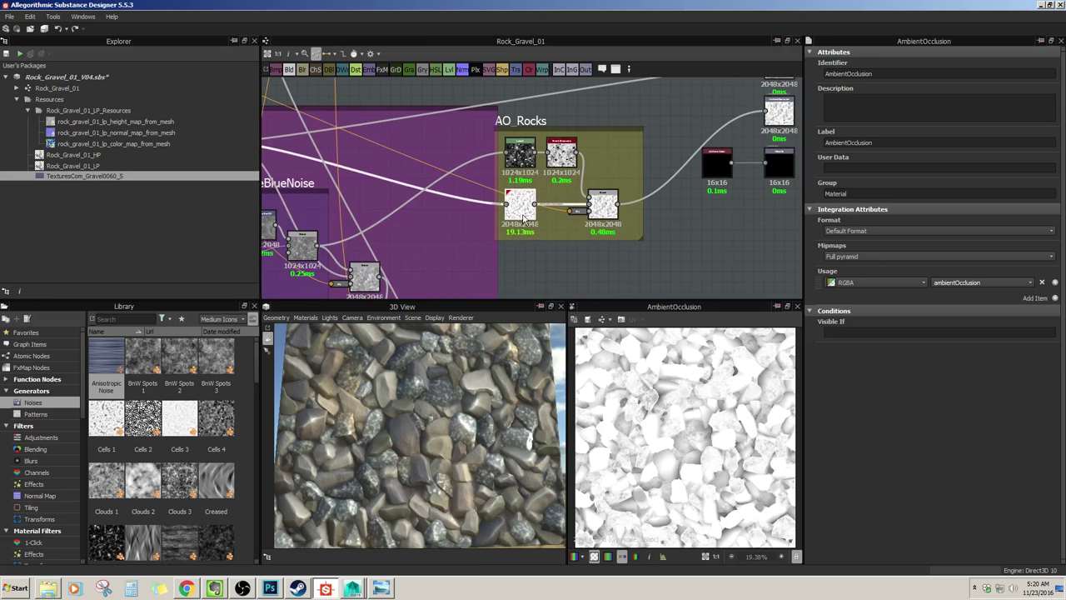
{"action": "left_click", "coordinate": [522, 210]}
{"action": "middle_click_drag", "start_coordinate": [265, 185], "coordinate": [422, 192]}
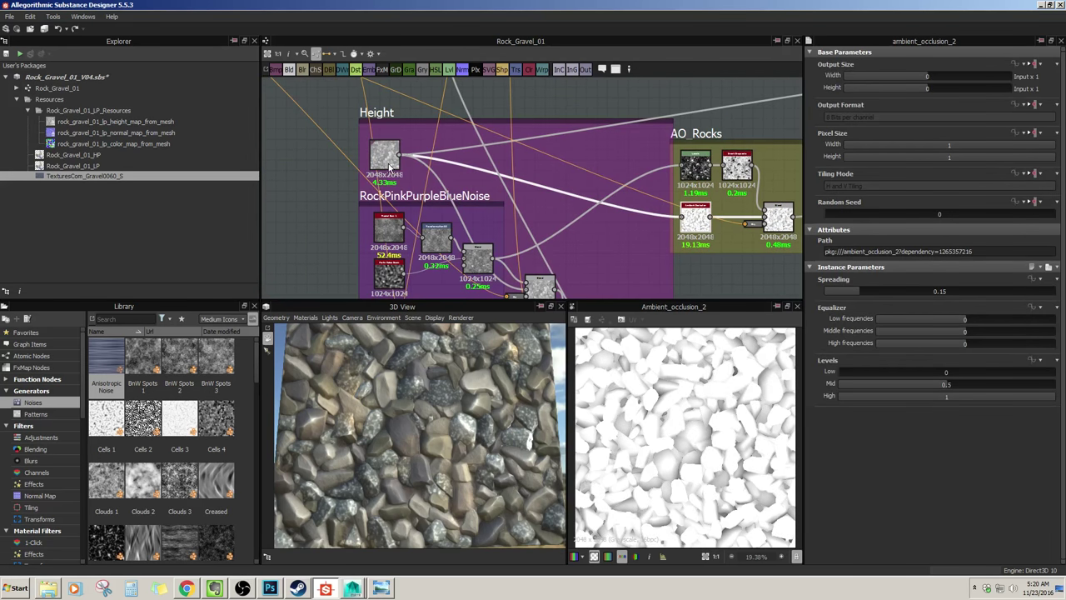
{"action": "middle_click_drag", "start_coordinate": [739, 268], "coordinate": [605, 287]}
{"action": "scroll", "coordinate": [696, 284], "scroll_direction": "down", "scroll_amount": 3}
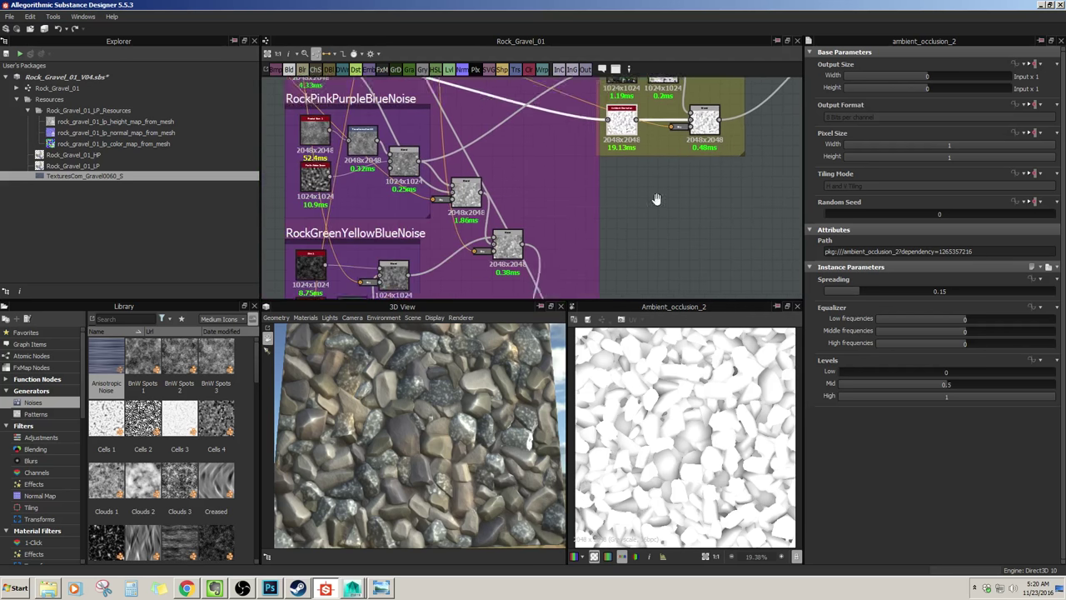
{"action": "middle_click_drag", "start_coordinate": [633, 91], "coordinate": [658, 112]}
{"action": "scroll", "coordinate": [537, 181], "scroll_direction": "up", "scroll_amount": 4}
Step: Preview the low-poly normal map baked from the mesh
{"action": "double_click", "coordinate": [383, 181]}
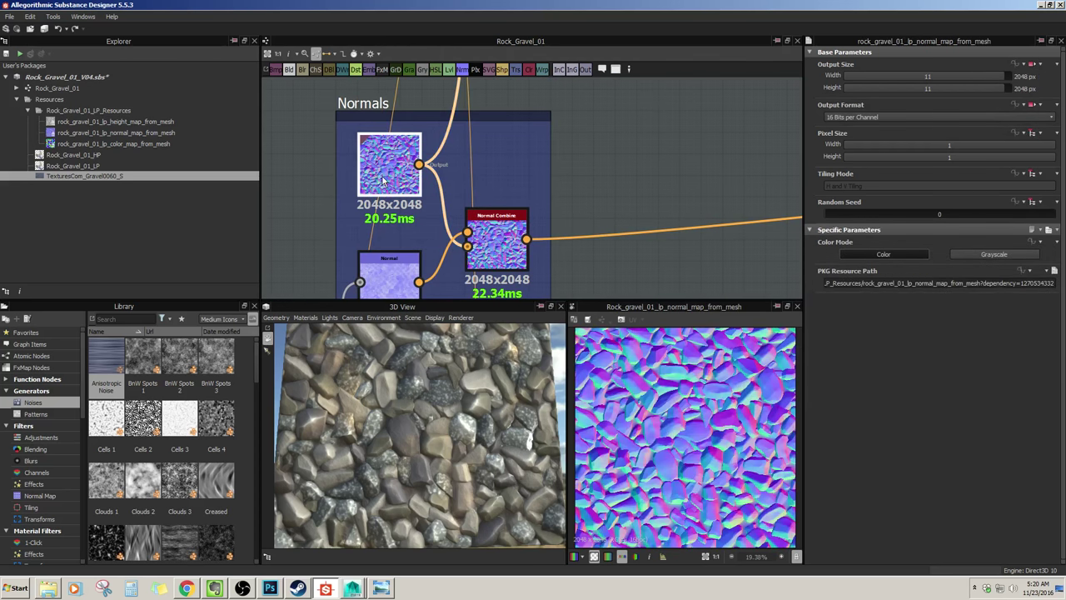
{"action": "scroll", "coordinate": [599, 140], "scroll_direction": "down", "scroll_amount": 4}
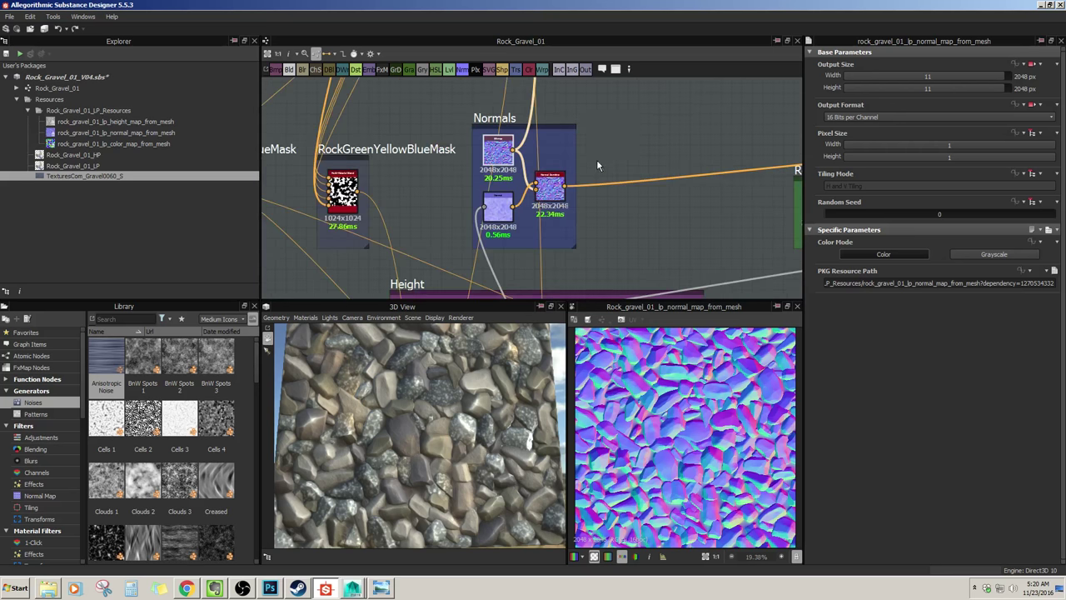
{"action": "middle_click_drag", "start_coordinate": [599, 149], "coordinate": [616, 356]}
{"action": "scroll", "coordinate": [612, 177], "scroll_direction": "up", "scroll_amount": 4}
Step: Preview the Curvature_Rocks smoothed curvature, Levels histogram and Blend result
{"action": "left_click", "coordinate": [512, 146]}
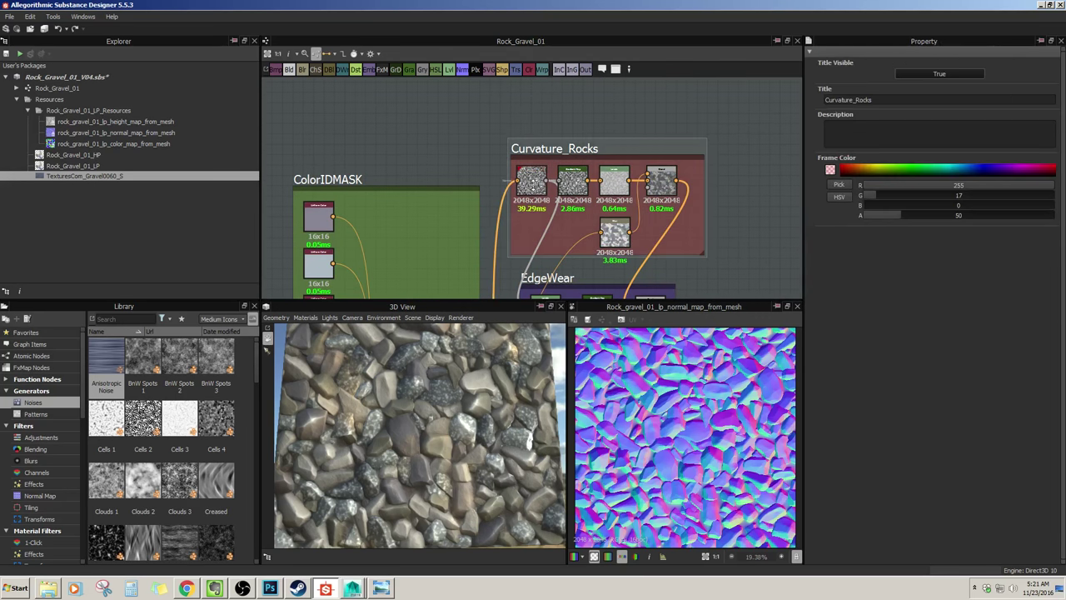
{"action": "double_click", "coordinate": [533, 183]}
{"action": "middle_click_drag", "start_coordinate": [735, 222], "coordinate": [681, 205]}
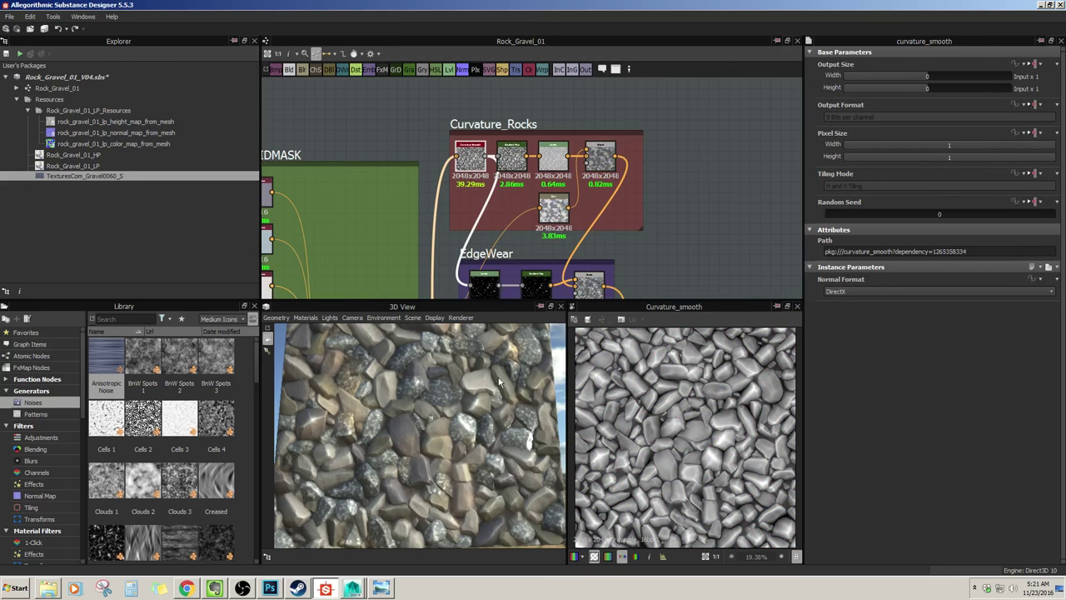
{"action": "scroll", "coordinate": [666, 437], "scroll_direction": "down", "scroll_amount": 2}
{"action": "scroll", "coordinate": [666, 438], "scroll_direction": "up", "scroll_amount": 1}
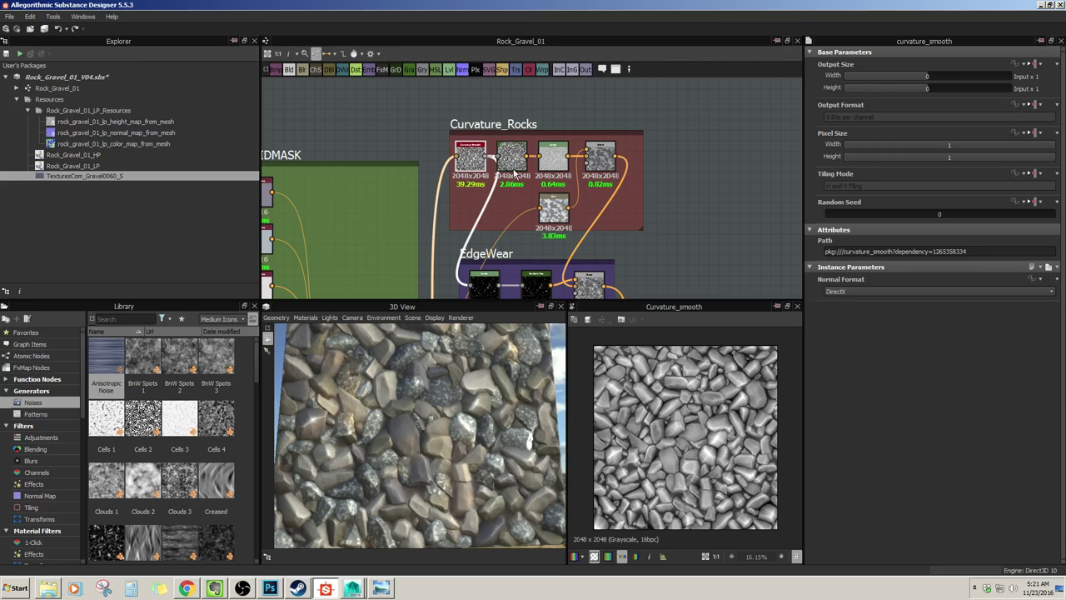
{"action": "double_click", "coordinate": [600, 158]}
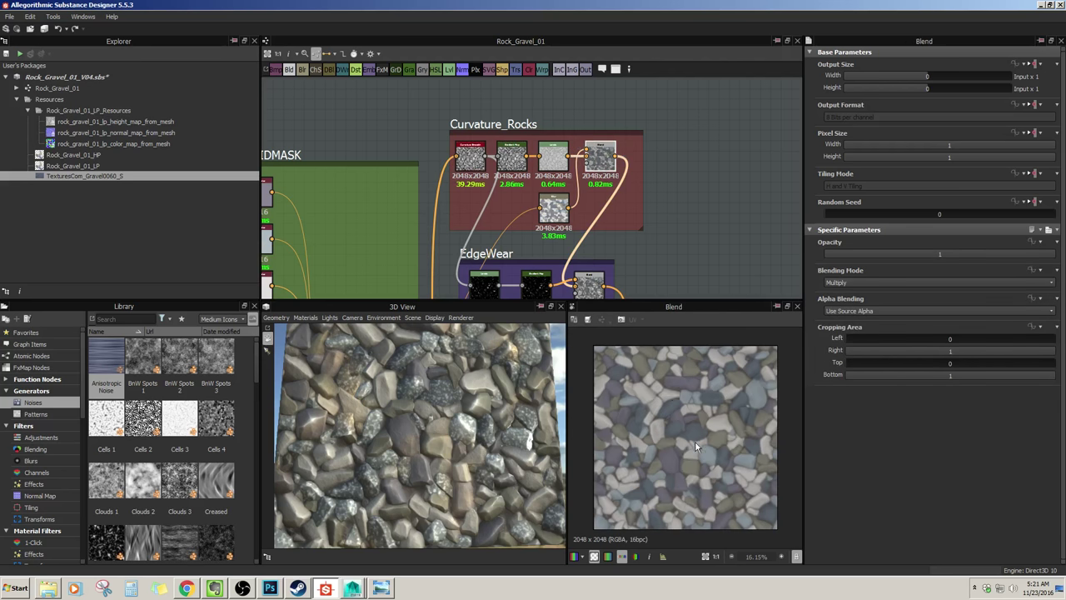
{"action": "scroll", "coordinate": [696, 448], "scroll_direction": "up", "scroll_amount": 3}
{"action": "double_click", "coordinate": [553, 158]}
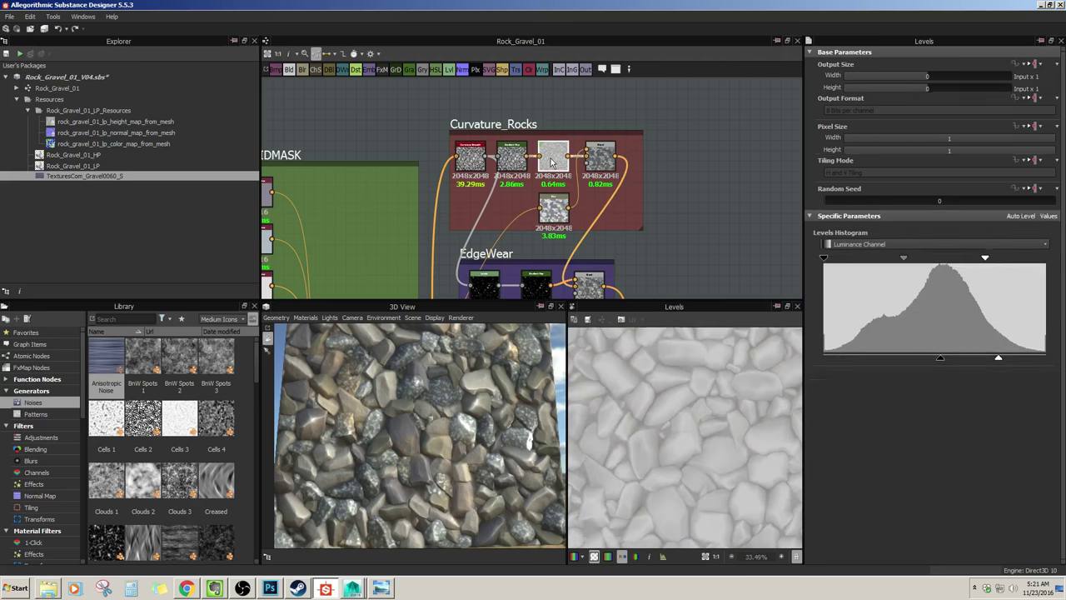
{"action": "double_click", "coordinate": [601, 158]}
Step: Preview the EdgeWear, Erosion and WhiteSpots blend results in turn
{"action": "scroll", "coordinate": [636, 233], "scroll_direction": "down", "scroll_amount": 1}
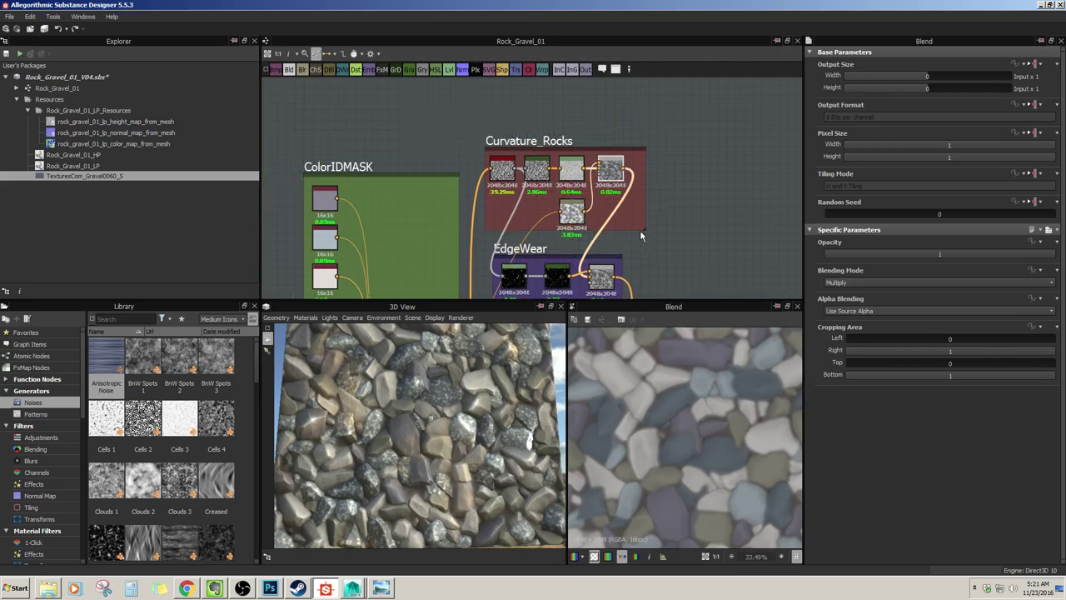
{"action": "middle_click_drag", "start_coordinate": [636, 233], "coordinate": [623, 167]}
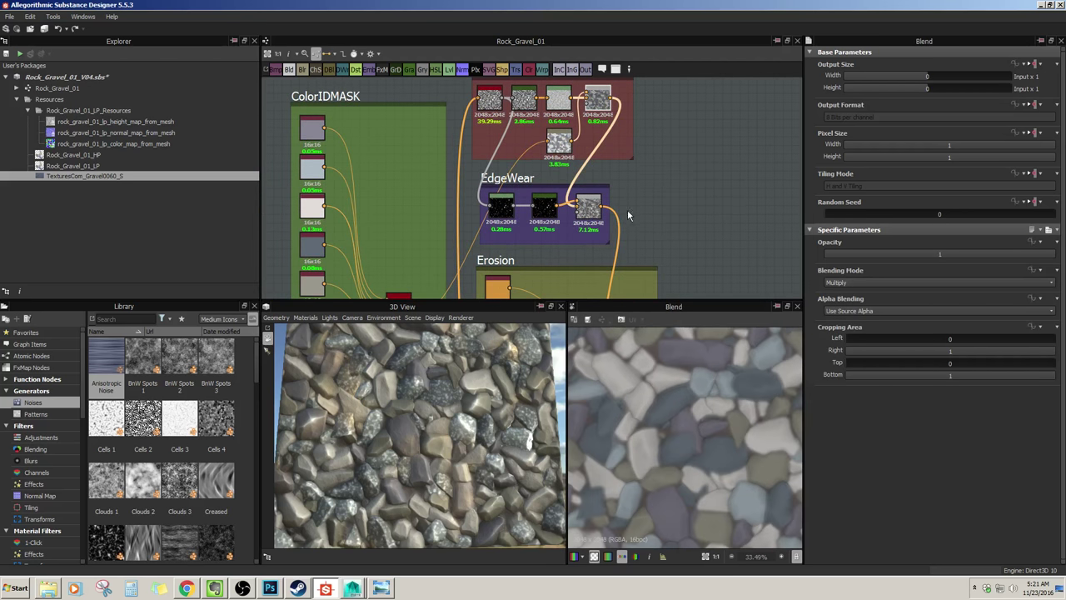
{"action": "middle_click_drag", "start_coordinate": [645, 287], "coordinate": [635, 206]}
{"action": "double_click", "coordinate": [583, 137]}
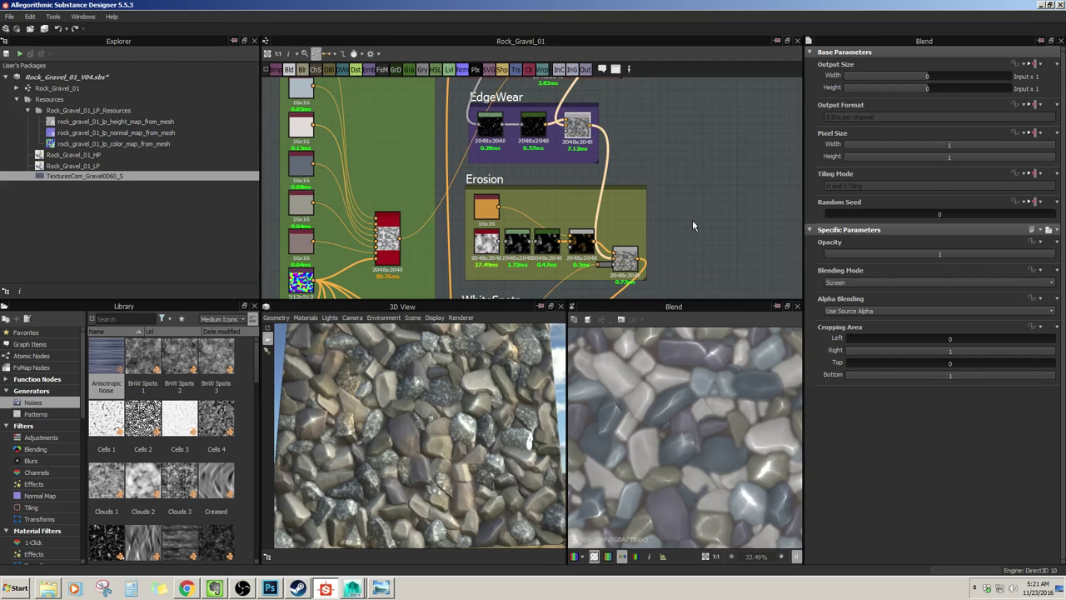
{"action": "middle_click_drag", "start_coordinate": [692, 219], "coordinate": [679, 139]}
{"action": "left_click", "coordinate": [611, 201]}
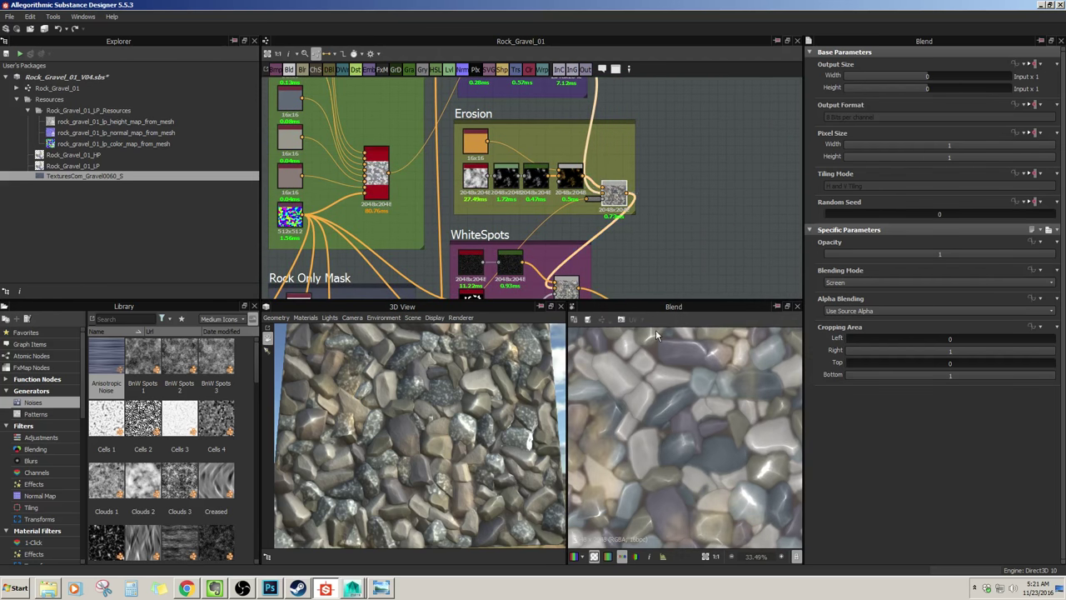
{"action": "scroll", "coordinate": [708, 384], "scroll_direction": "down", "scroll_amount": 3}
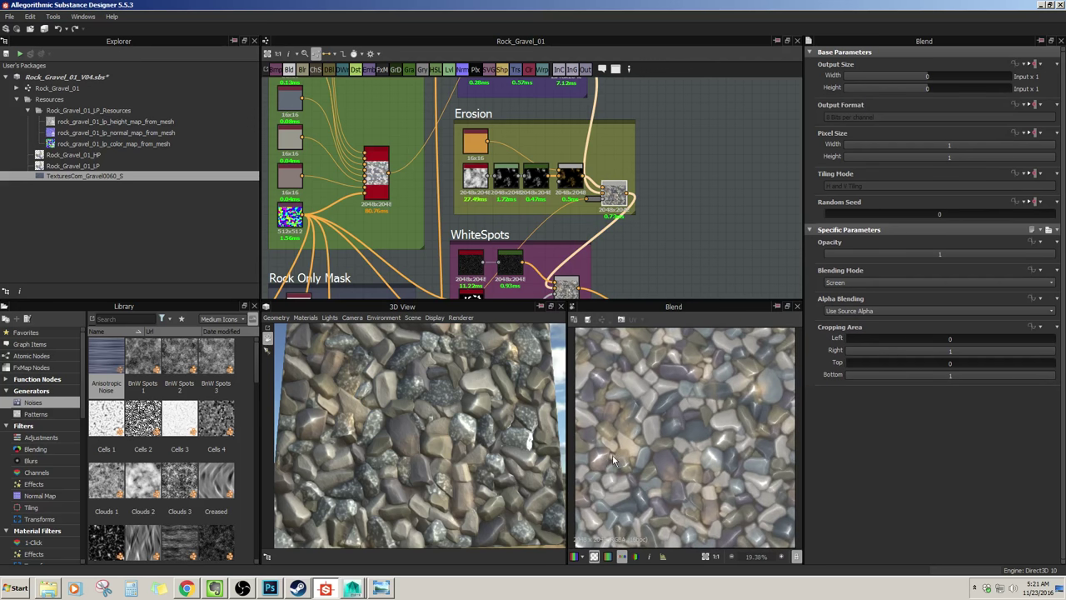
{"action": "middle_click_drag", "start_coordinate": [683, 252], "coordinate": [693, 82]}
{"action": "left_click", "coordinate": [576, 119]}
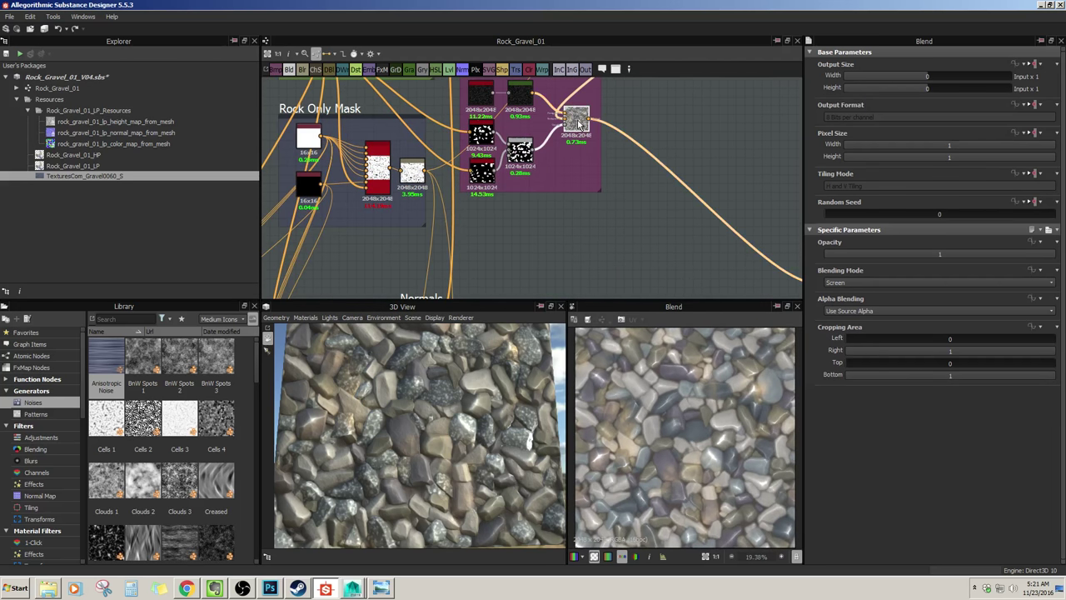
{"action": "scroll", "coordinate": [671, 486], "scroll_direction": "down", "scroll_amount": 2}
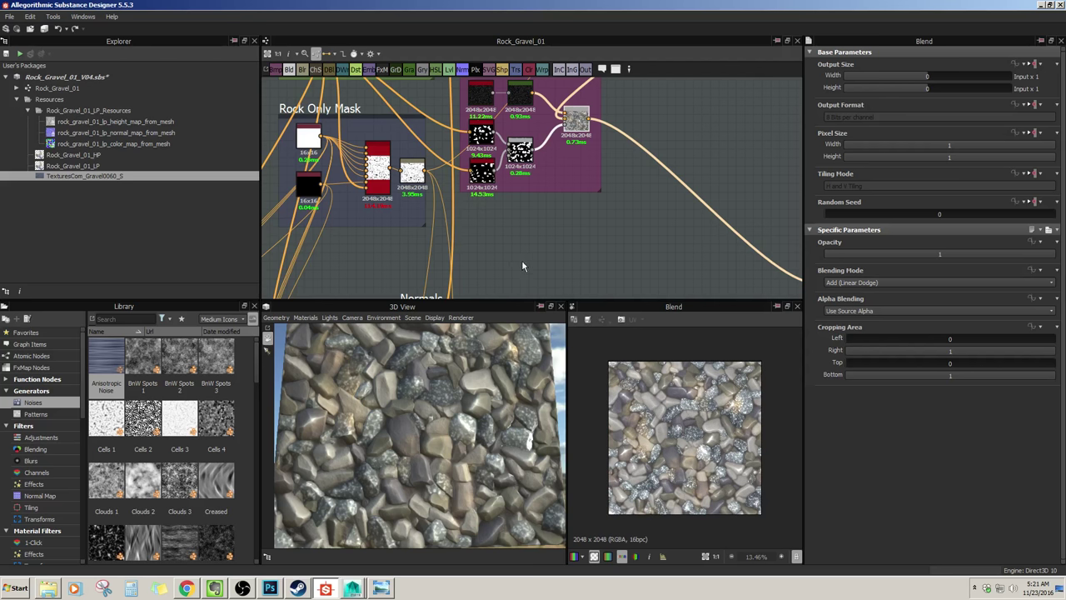
Step: Preview the basecolor and normal output maps
{"action": "middle_click_drag", "start_coordinate": [534, 268], "coordinate": [507, 178]}
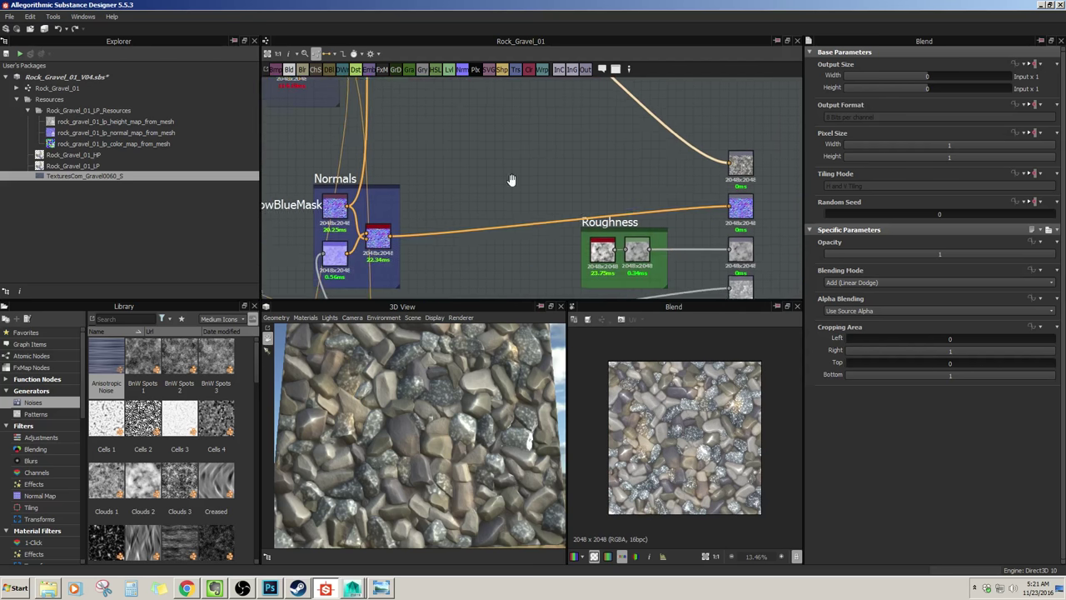
{"action": "left_click", "coordinate": [733, 156]}
{"action": "middle_click_drag", "start_coordinate": [462, 257], "coordinate": [474, 197]}
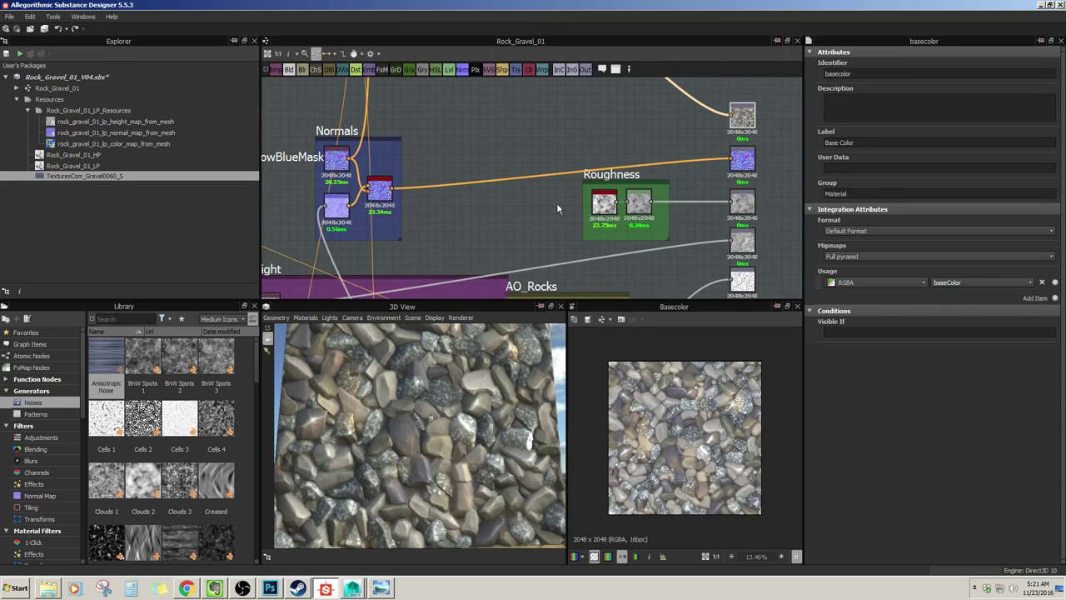
{"action": "left_click", "coordinate": [742, 158]}
Step: Preview the roughness output and reframe the 3D view on the whole gravel plane
{"action": "middle_click_drag", "start_coordinate": [611, 216], "coordinate": [582, 218]}
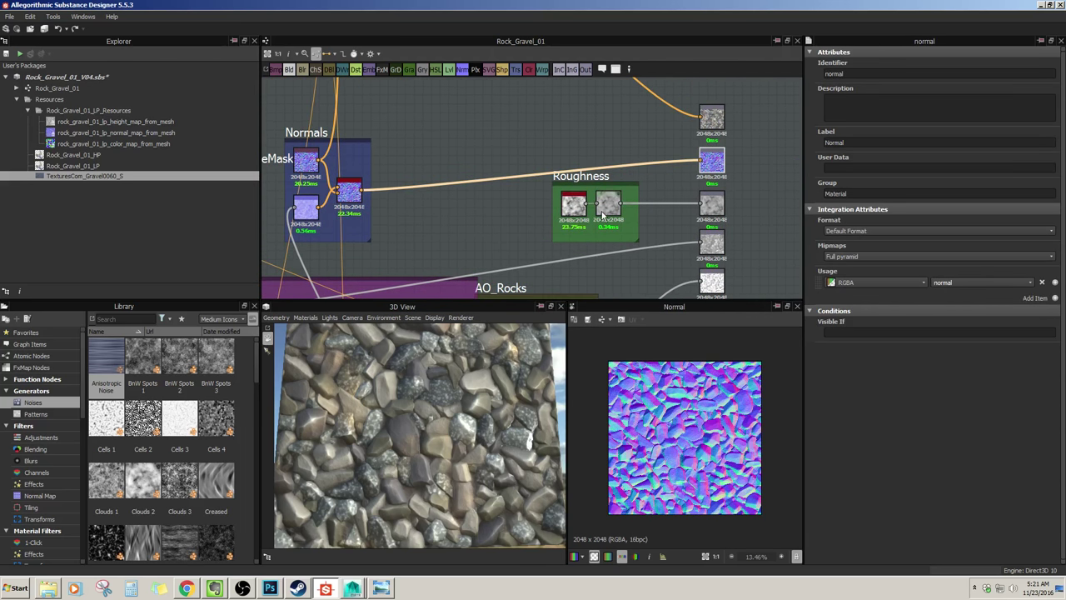
{"action": "left_click", "coordinate": [606, 206]}
{"action": "left_click", "coordinate": [714, 207]}
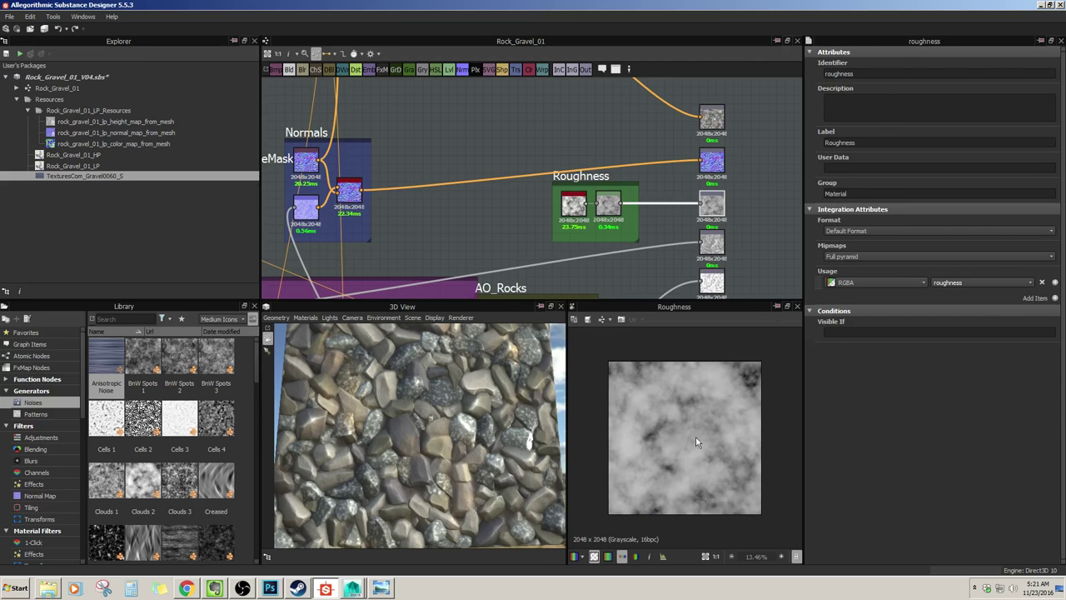
{"action": "scroll", "coordinate": [375, 423], "scroll_direction": "up", "scroll_amount": 5}
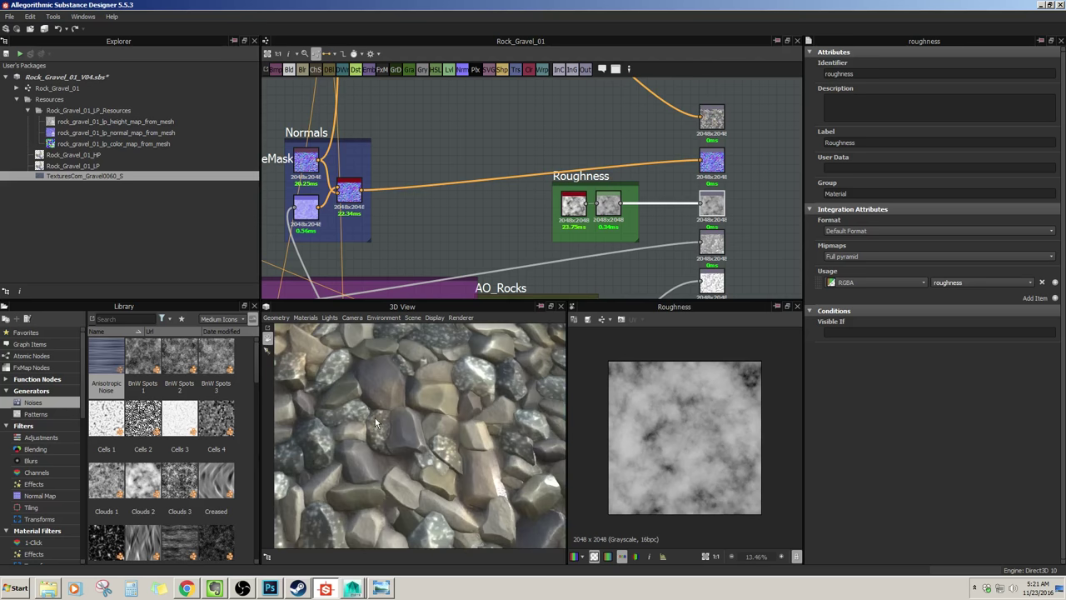
{"action": "left_click_drag", "start_coordinate": [516, 412], "coordinate": [417, 414]}
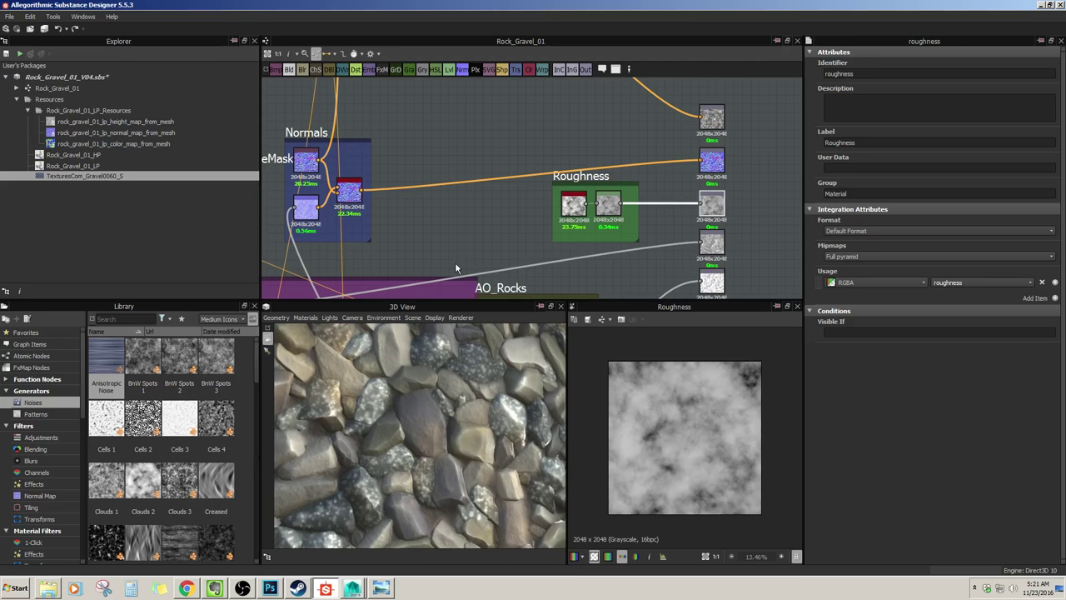
{"action": "key", "text": "f"}
Step: Preview the ambientOcclusion output map
{"action": "middle_click_drag", "start_coordinate": [517, 286], "coordinate": [575, 128]}
{"action": "left_click", "coordinate": [596, 158]}
{"action": "middle_click_drag", "start_coordinate": [591, 214], "coordinate": [593, 254]}
{"action": "left_click", "coordinate": [697, 198]}
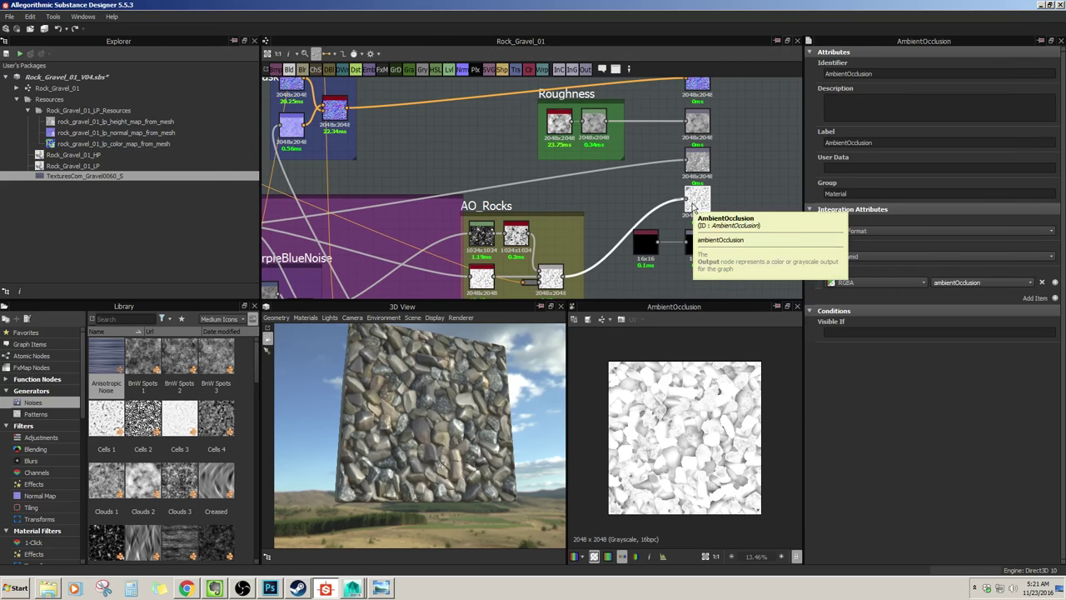
{"action": "middle_click_drag", "start_coordinate": [610, 269], "coordinate": [609, 227]}
{"action": "scroll", "coordinate": [607, 233], "scroll_direction": "down", "scroll_amount": 2}
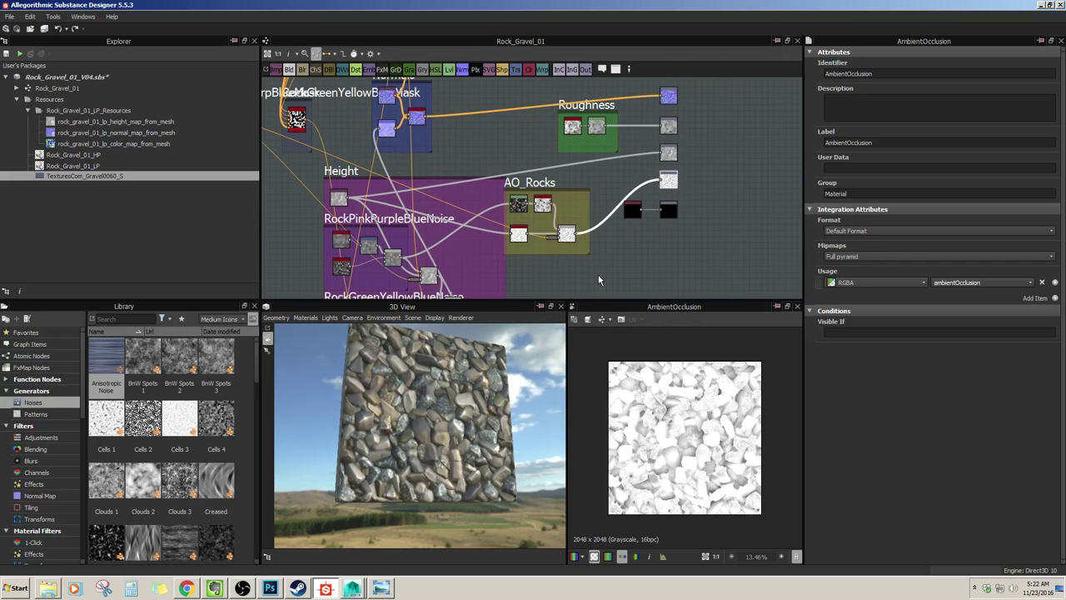
Step: Inspect an Overlay blend among the Height noise frames
{"action": "middle_click_drag", "start_coordinate": [571, 279], "coordinate": [604, 198]}
{"action": "left_click", "coordinate": [480, 181]}
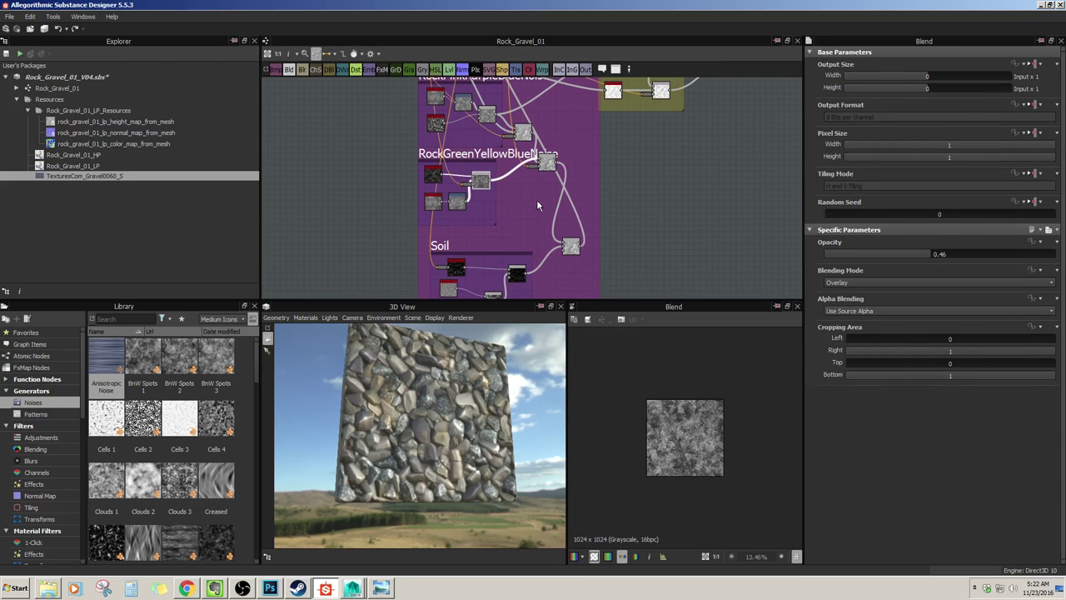
{"action": "middle_click_drag", "start_coordinate": [647, 278], "coordinate": [657, 317]}
{"action": "scroll", "coordinate": [476, 431], "scroll_direction": "up", "scroll_amount": 5}
{"action": "scroll", "coordinate": [477, 431], "scroll_direction": "up", "scroll_amount": 3}
{"action": "middle_click_drag", "start_coordinate": [602, 185], "coordinate": [606, 239]}
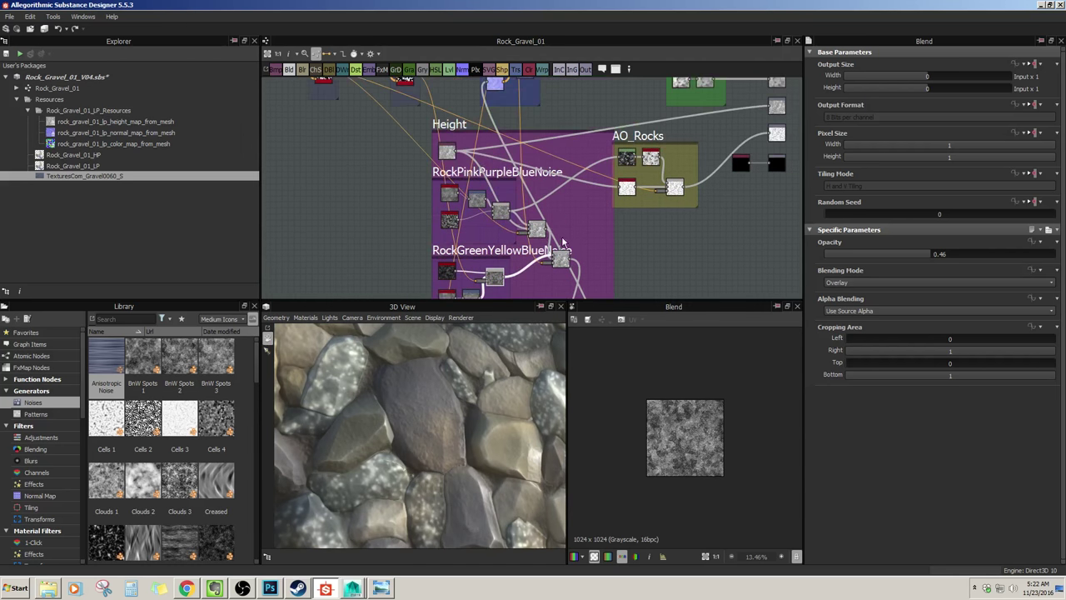
{"action": "middle_click_drag", "start_coordinate": [500, 215], "coordinate": [503, 183]}
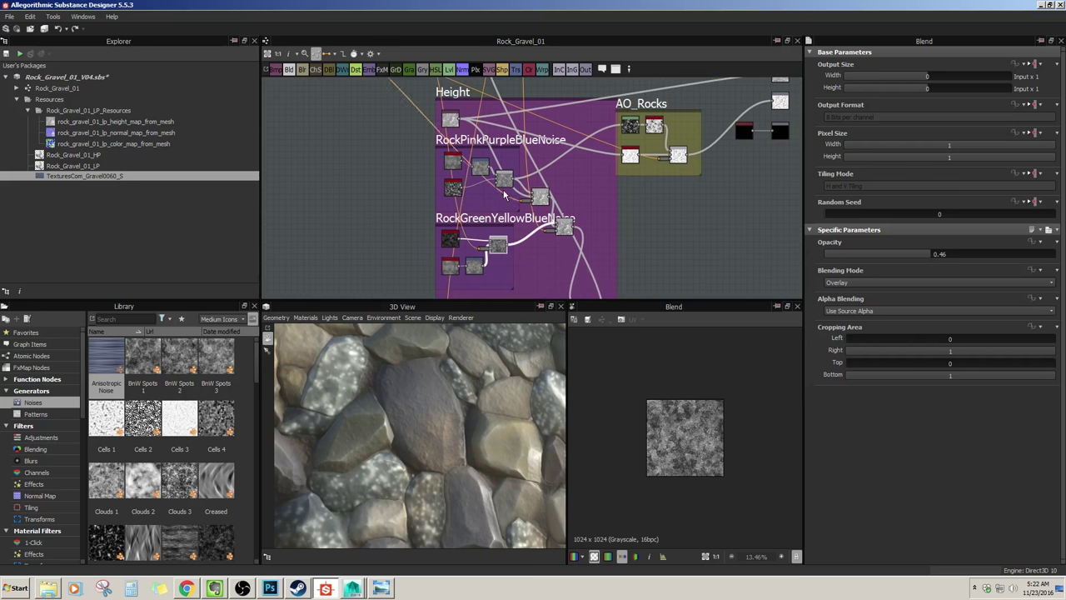
{"action": "scroll", "coordinate": [453, 433], "scroll_direction": "down", "scroll_amount": 3}
{"action": "scroll", "coordinate": [453, 429], "scroll_direction": "down", "scroll_amount": 4}
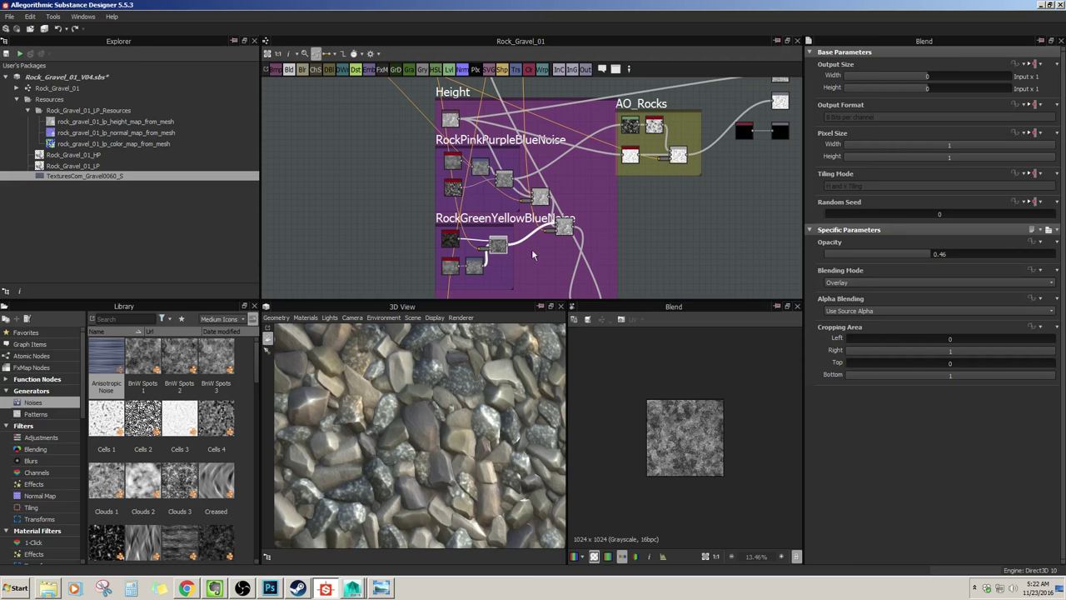
{"action": "middle_click_drag", "start_coordinate": [544, 274], "coordinate": [515, 195]}
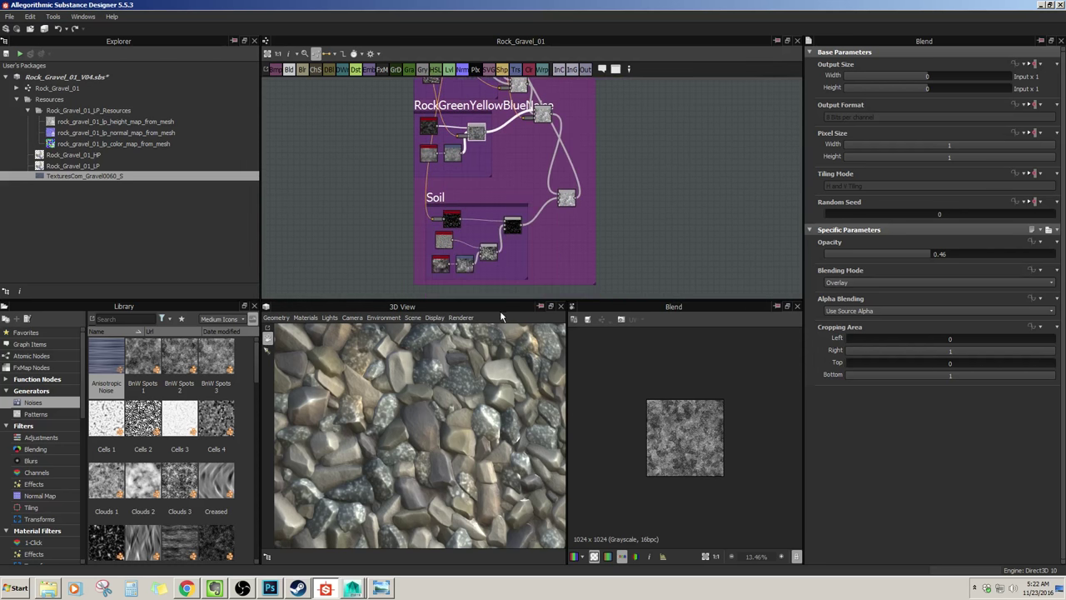
Step: Orbit the 3D view around the gravel cube, then switch to Photoshop's workflow.psd
{"action": "left_click_drag", "start_coordinate": [487, 349], "coordinate": [533, 350]}
{"action": "scroll", "coordinate": [667, 224], "scroll_direction": "down", "scroll_amount": 3}
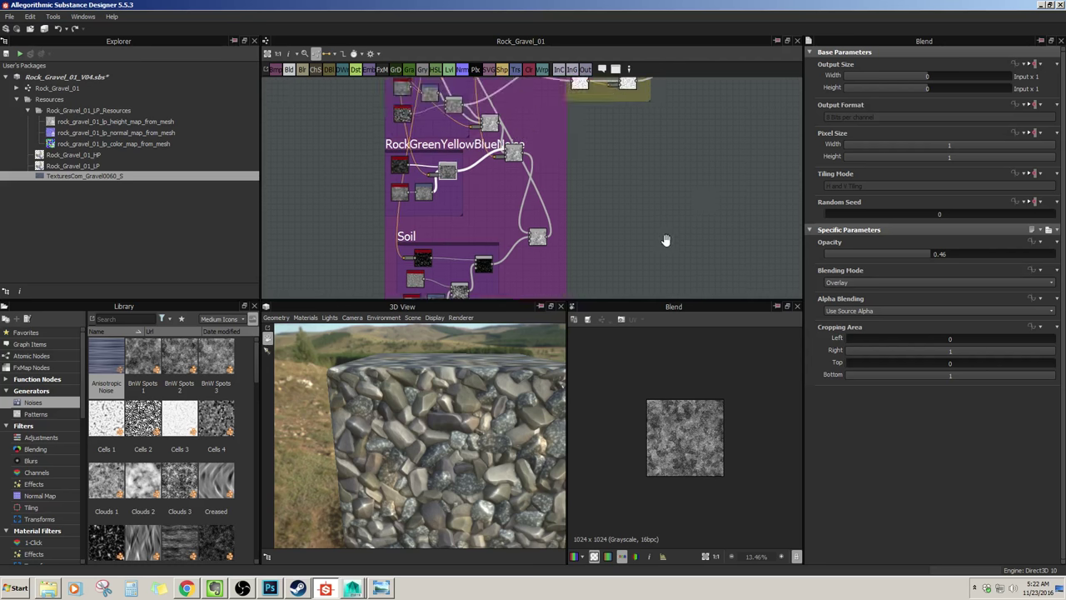
{"action": "scroll", "coordinate": [679, 196], "scroll_direction": "down", "scroll_amount": 3}
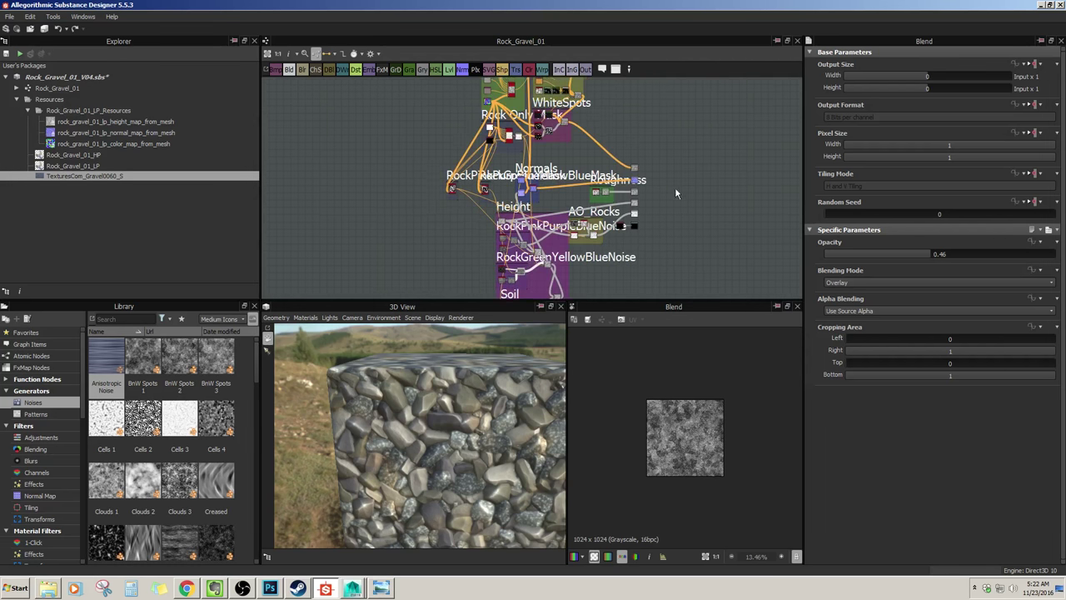
{"action": "middle_click_drag", "start_coordinate": [639, 197], "coordinate": [612, 191]}
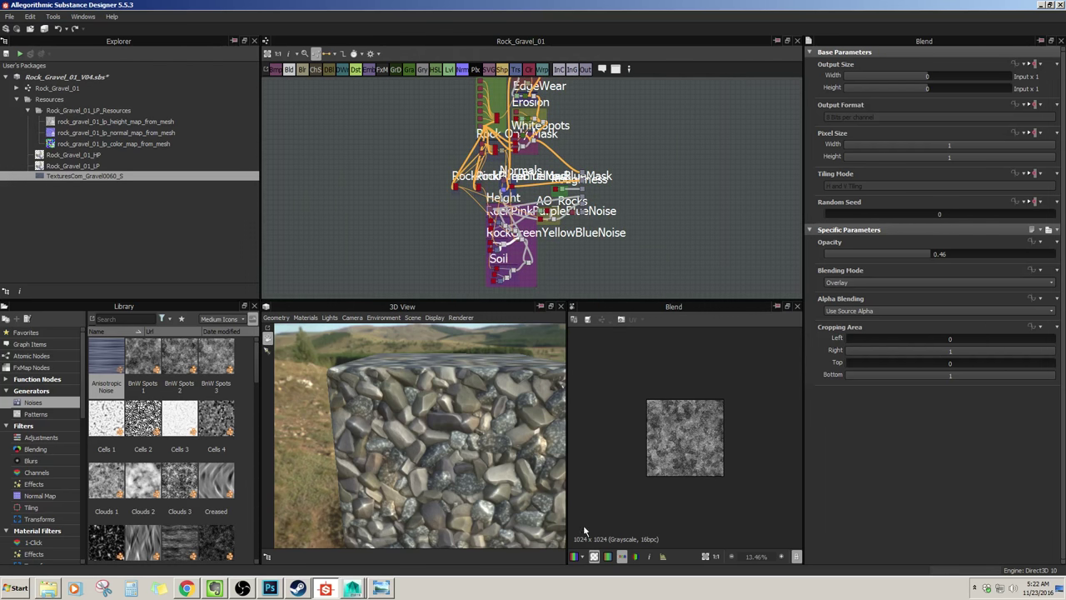
{"action": "left_click", "coordinate": [286, 588]}
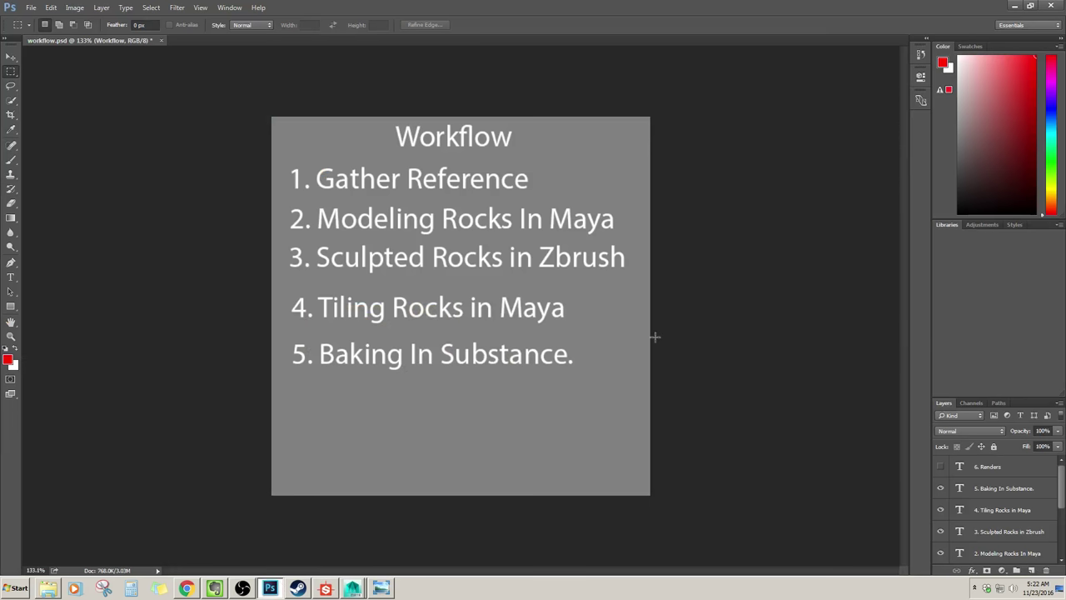
Step: Make the '6. Renders' layer visible on the workflow sheet, then return to Substance Designer
{"action": "left_click", "coordinate": [939, 468]}
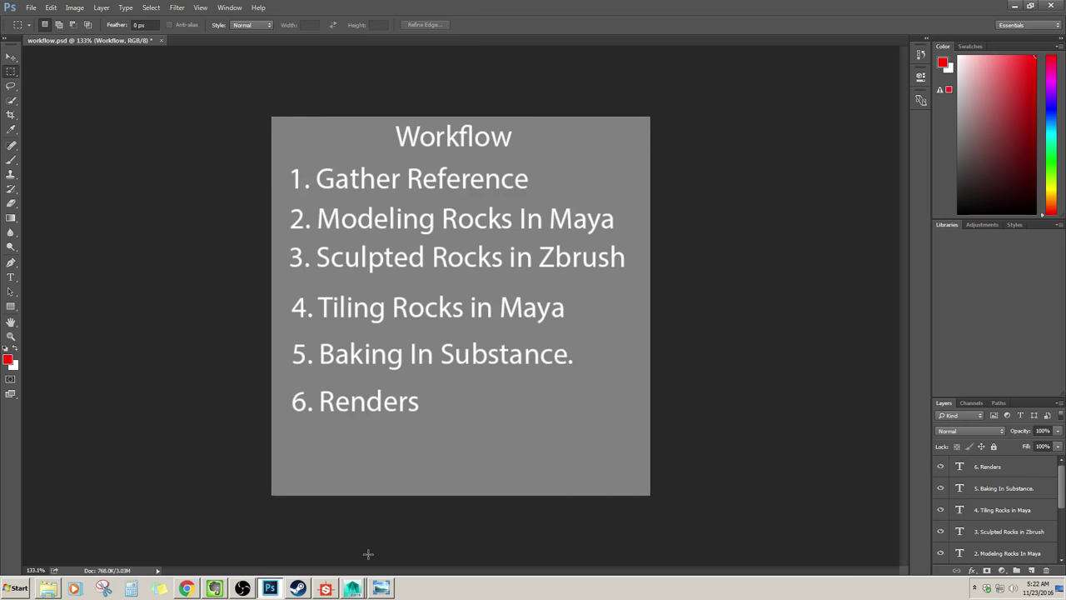
{"action": "left_click", "coordinate": [325, 588]}
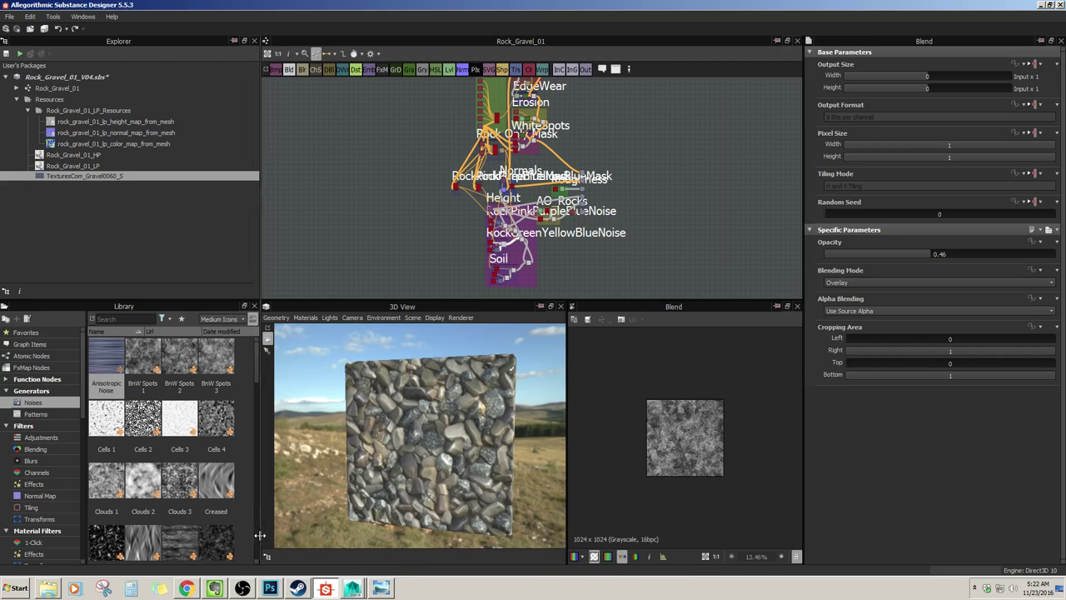
Step: Open FinalRenders_01.png from the Rock_Gravel_01 renders folder
{"action": "left_click", "coordinate": [50, 588]}
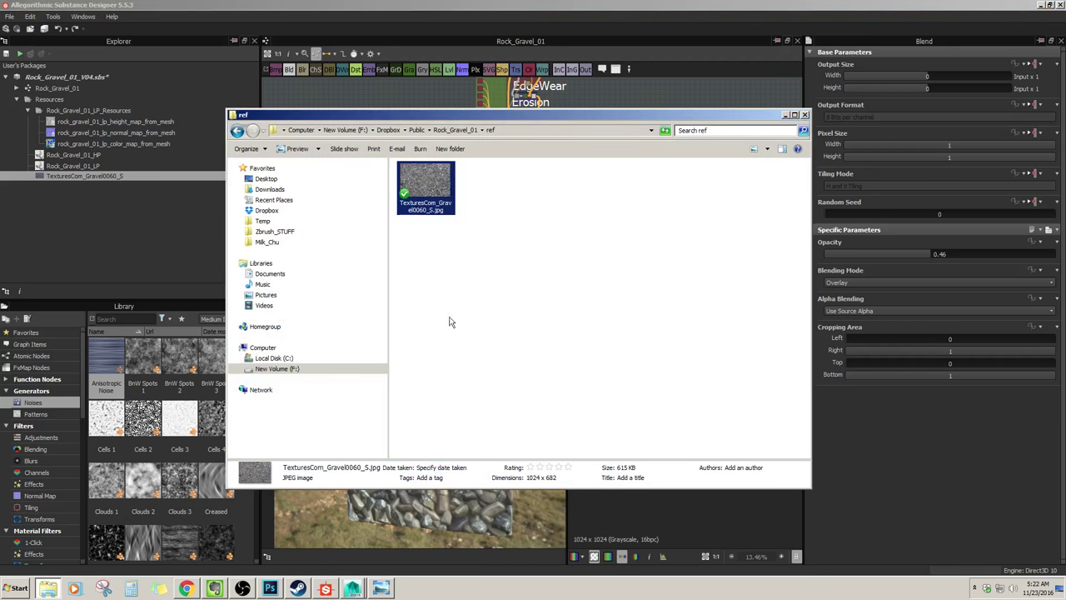
{"action": "left_click", "coordinate": [454, 130]}
{"action": "double_click", "coordinate": [428, 217]}
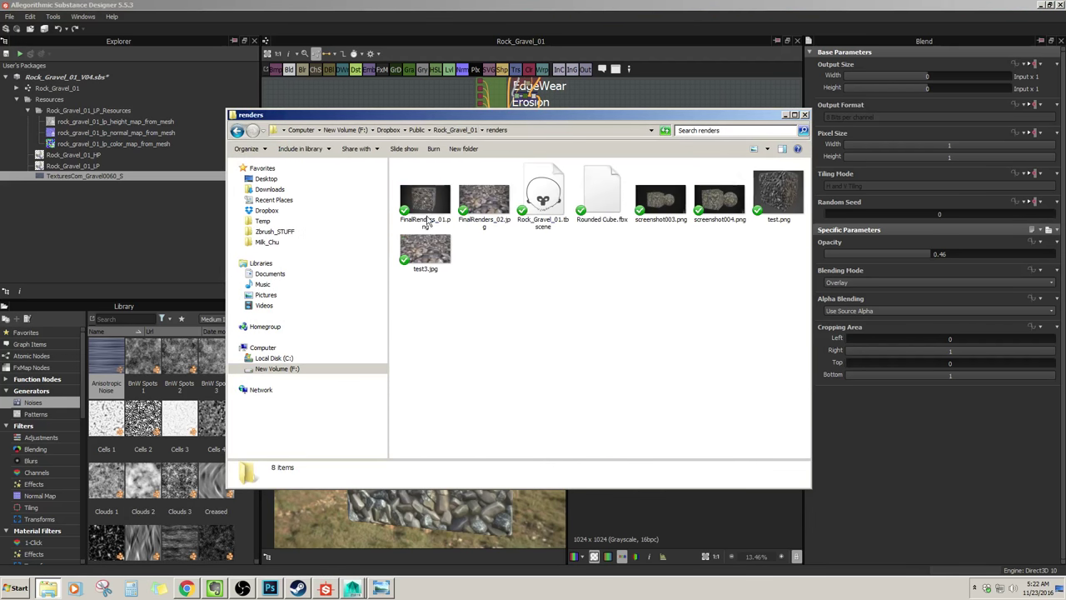
{"action": "double_click", "coordinate": [420, 204]}
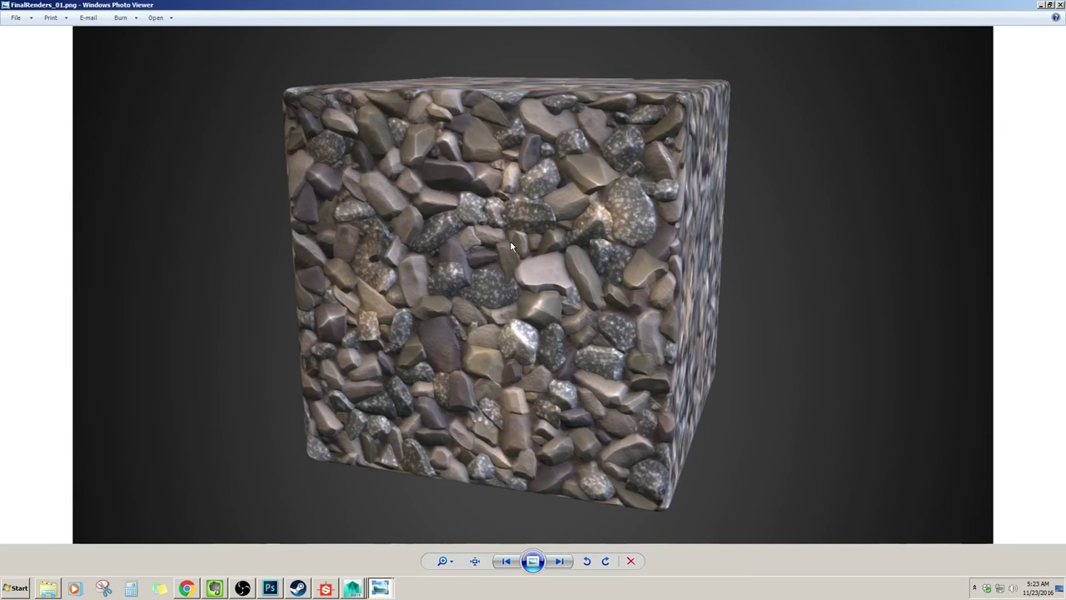
Step: Browse test.png, test3.jpg and FinalRenders_01/02, ending on FinalRenders_01, then return to Substance Designer
{"action": "scroll", "coordinate": [508, 235], "scroll_direction": "down", "scroll_amount": 1}
{"action": "scroll", "coordinate": [509, 235], "scroll_direction": "down", "scroll_amount": 1}
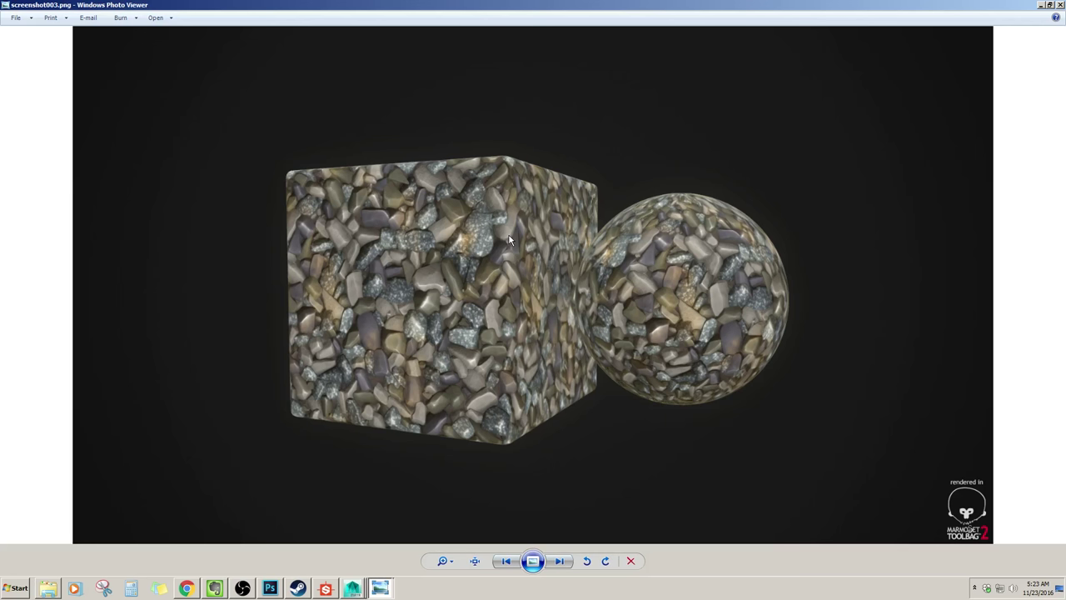
{"action": "scroll", "coordinate": [509, 240], "scroll_direction": "up", "scroll_amount": 2}
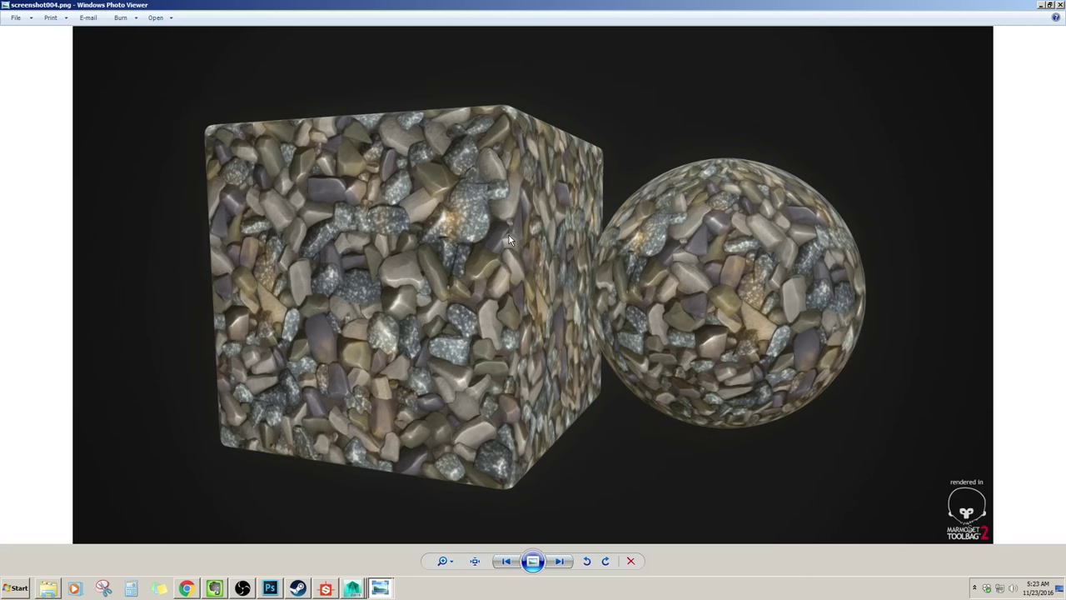
{"action": "key", "text": "Right"}
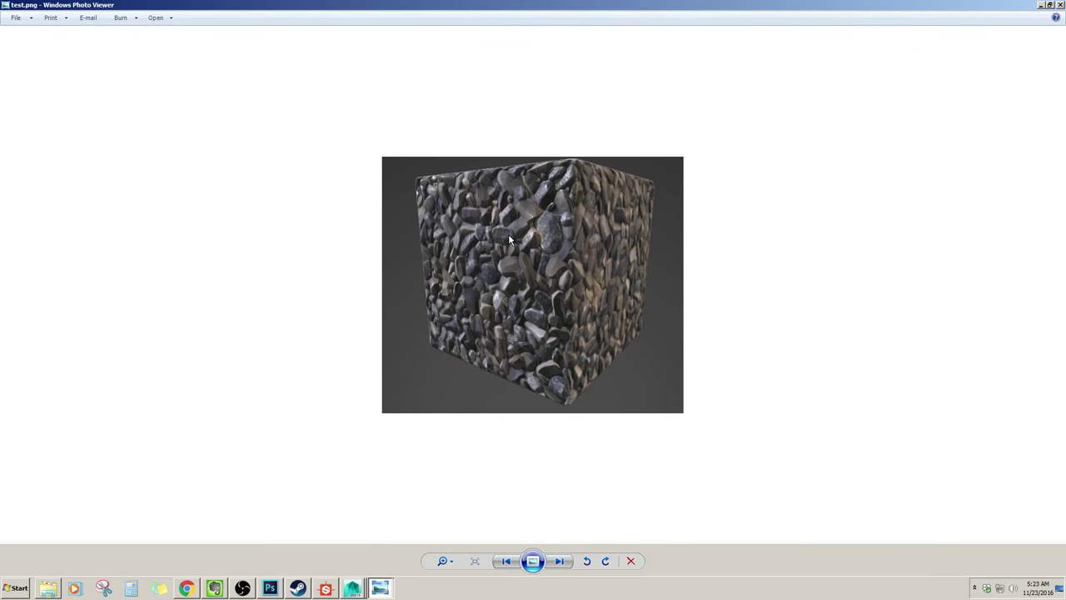
{"action": "key", "text": "Right"}
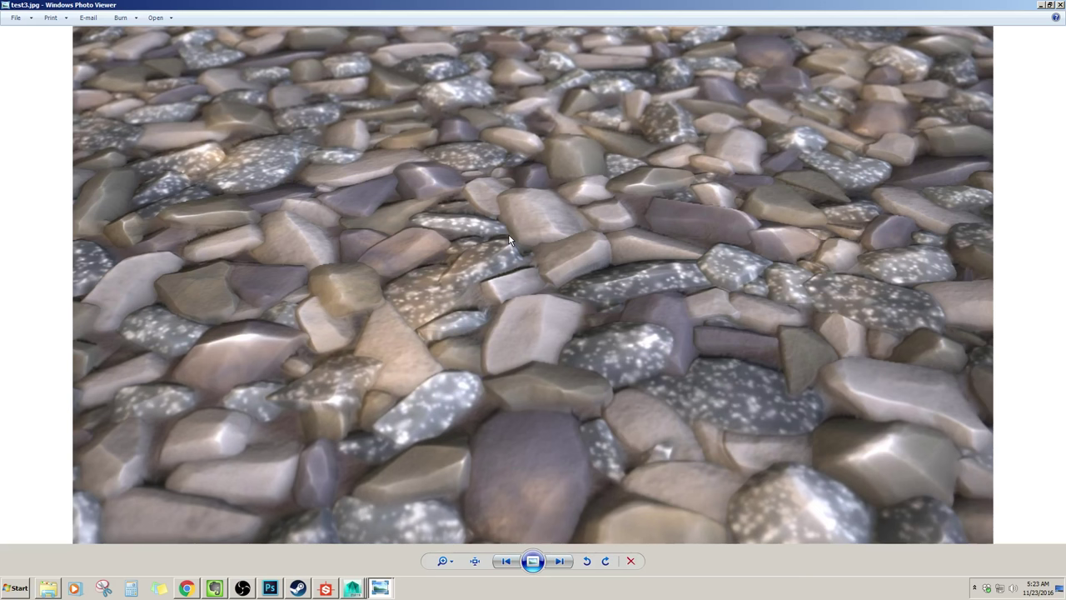
{"action": "key", "text": "Right"}
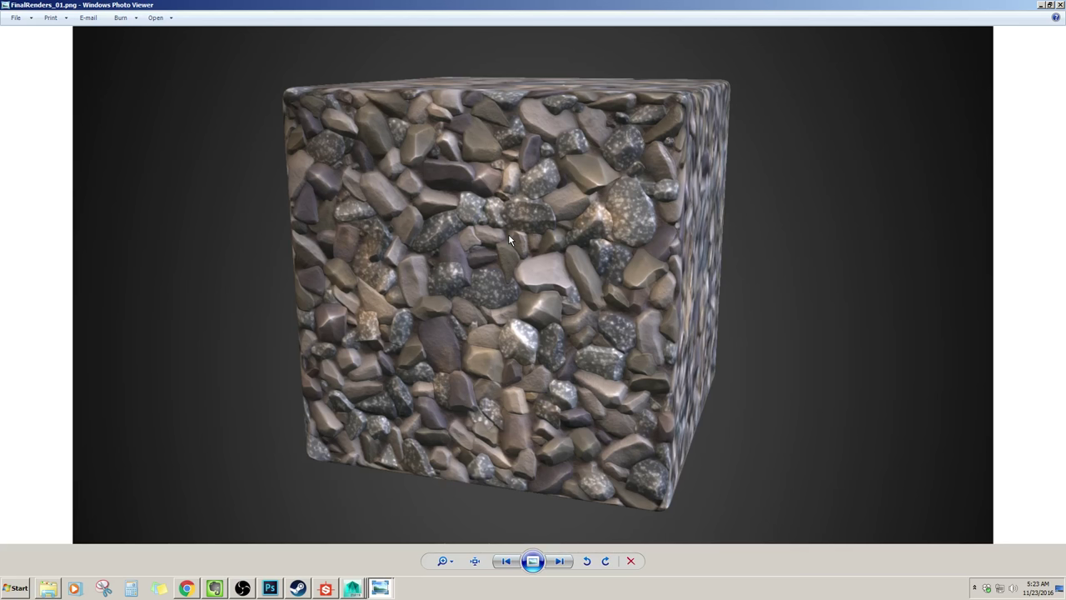
{"action": "key", "text": "Right"}
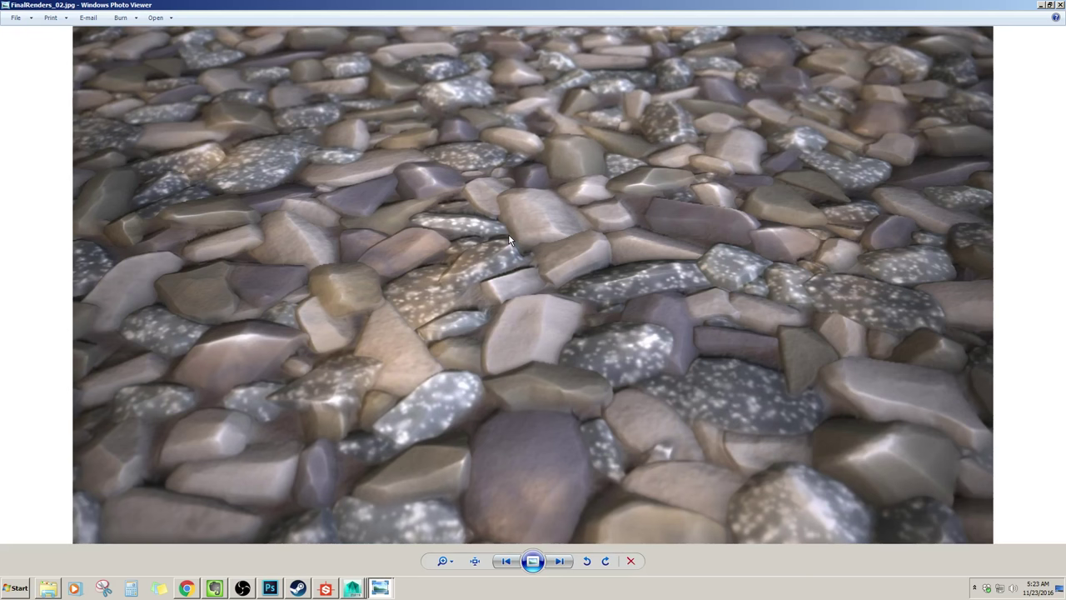
{"action": "key", "text": "Left"}
{"action": "key", "text": "Right"}
{"action": "key", "text": "Left"}
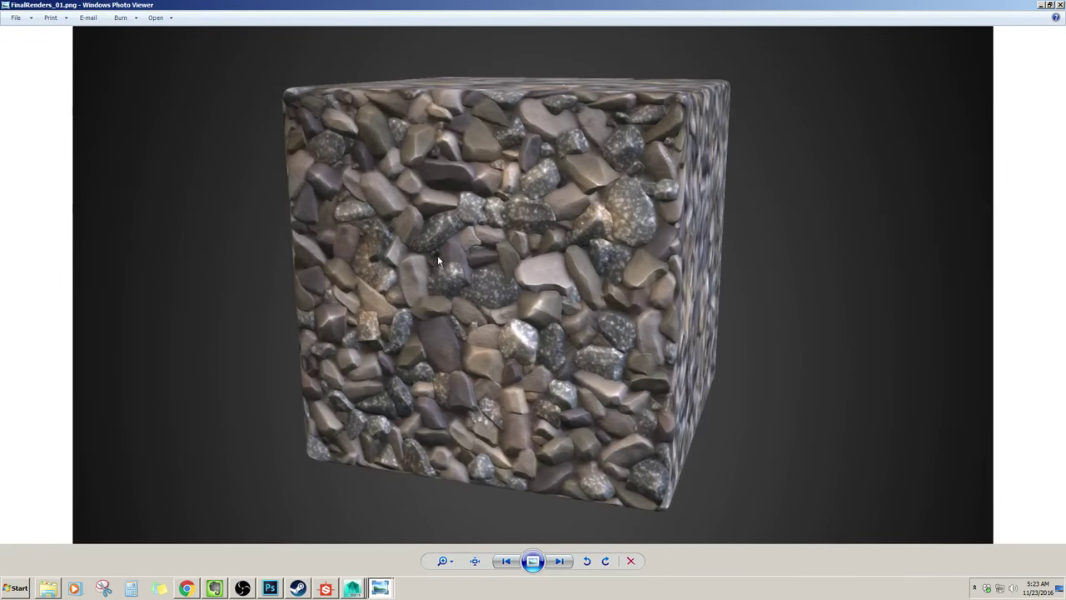
{"action": "left_click", "coordinate": [355, 588]}
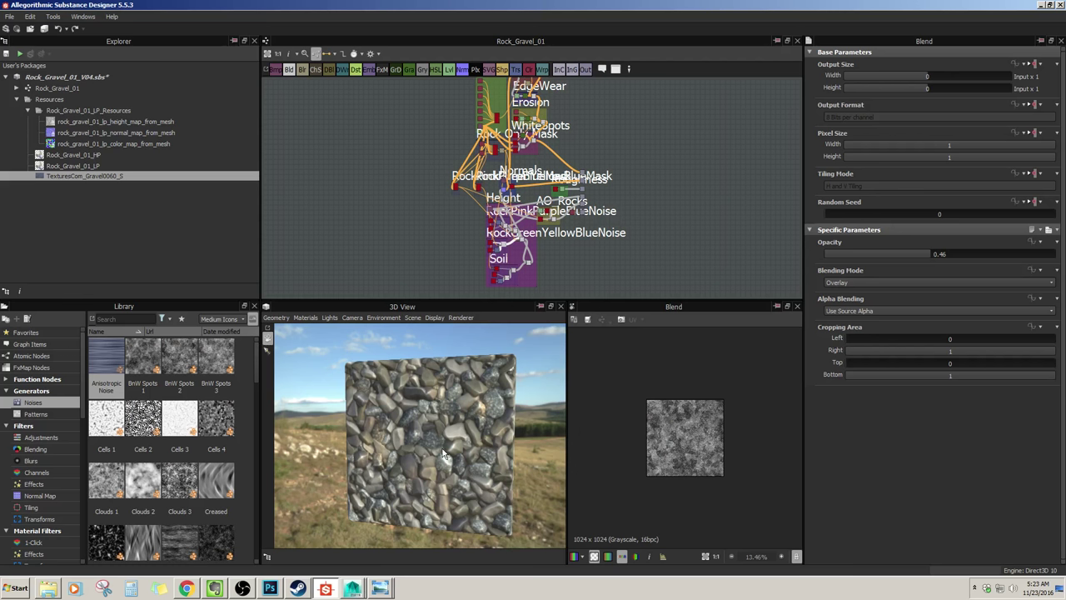
Step: Set the 3D view's default camera to a fixed 1920×1080 with Use Window Resolution False, reframing the cube
{"action": "left_click_drag", "start_coordinate": [441, 454], "coordinate": [369, 345]}
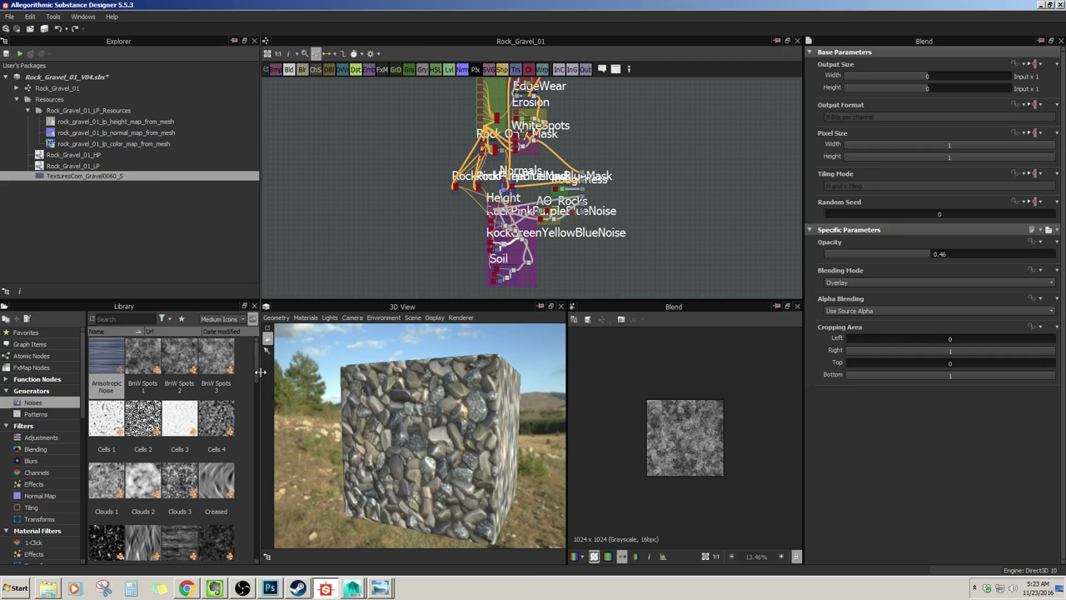
{"action": "scroll", "coordinate": [256, 381], "scroll_direction": "down", "scroll_amount": 1}
{"action": "scroll", "coordinate": [257, 381], "scroll_direction": "down", "scroll_amount": 10}
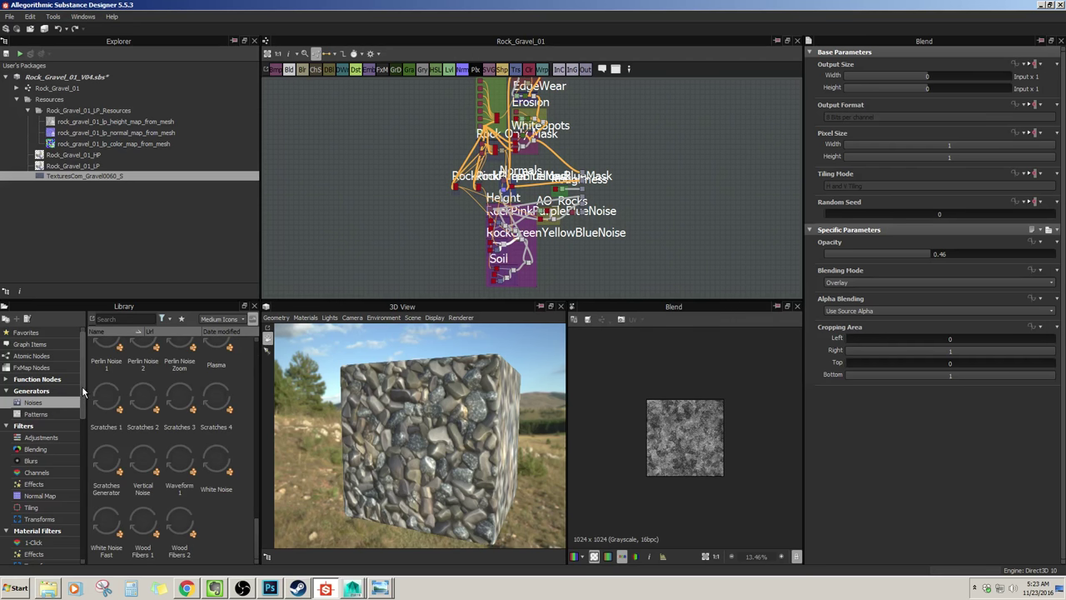
{"action": "left_click_drag", "start_coordinate": [84, 391], "coordinate": [70, 531]}
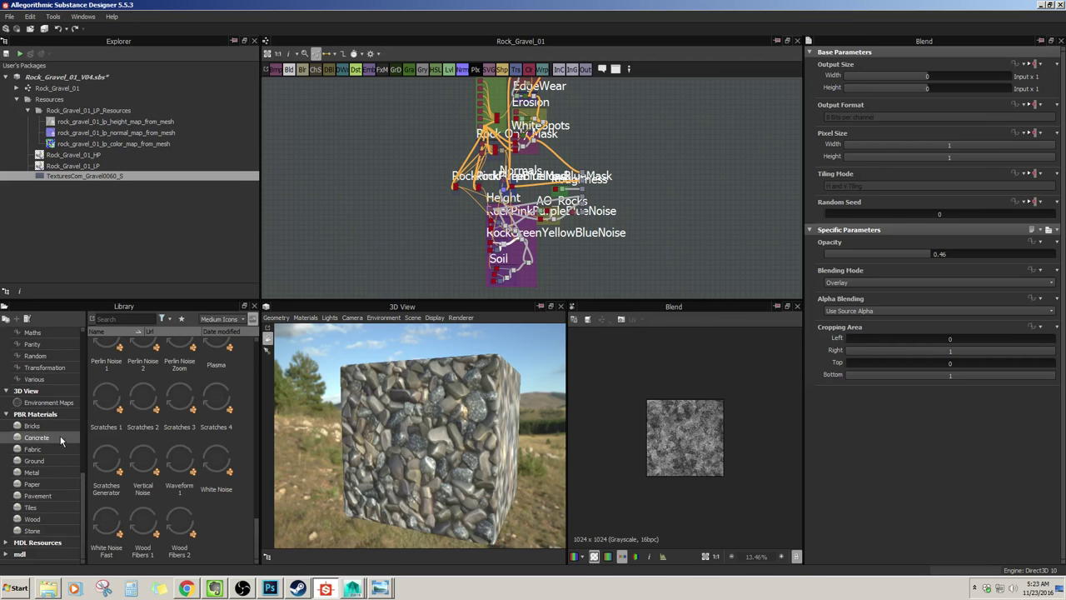
{"action": "left_click_drag", "start_coordinate": [445, 458], "coordinate": [341, 376]}
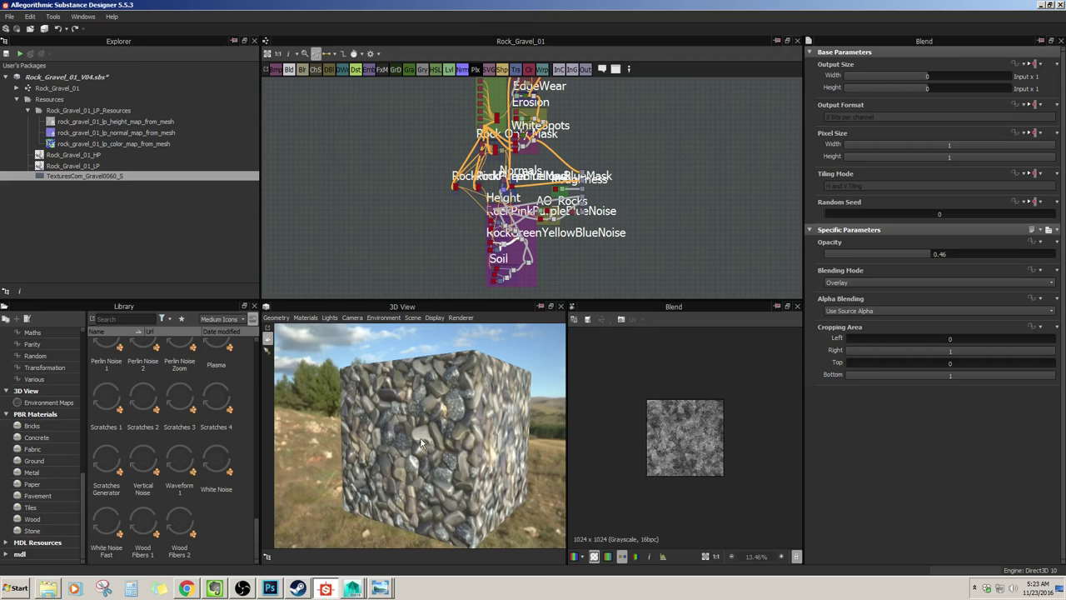
{"action": "left_click", "coordinate": [352, 317]}
{"action": "left_click", "coordinate": [482, 388]}
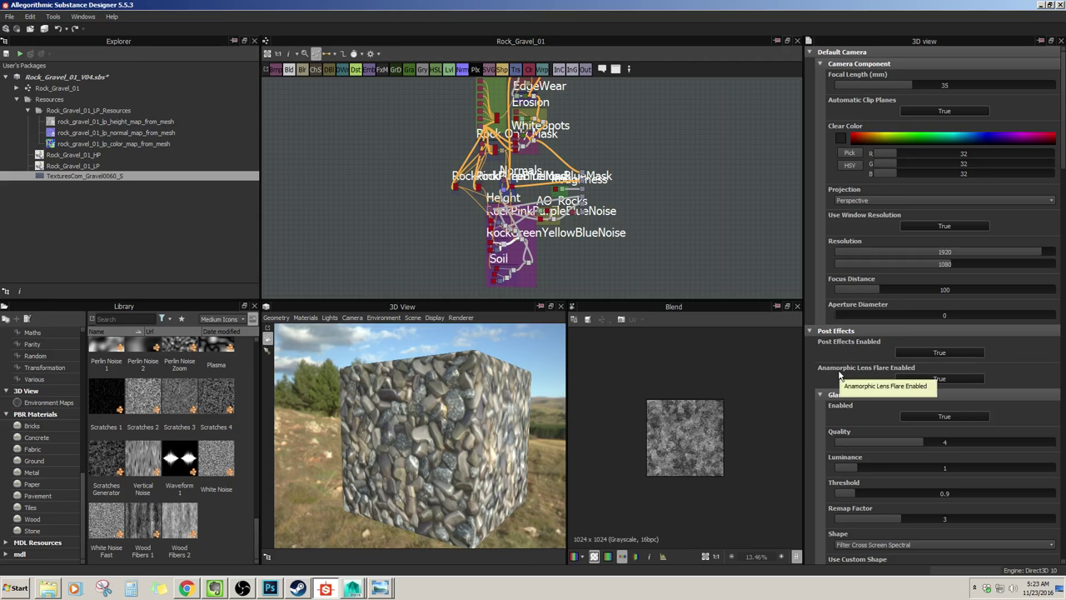
{"action": "scroll", "coordinate": [833, 371], "scroll_direction": "down", "scroll_amount": 1}
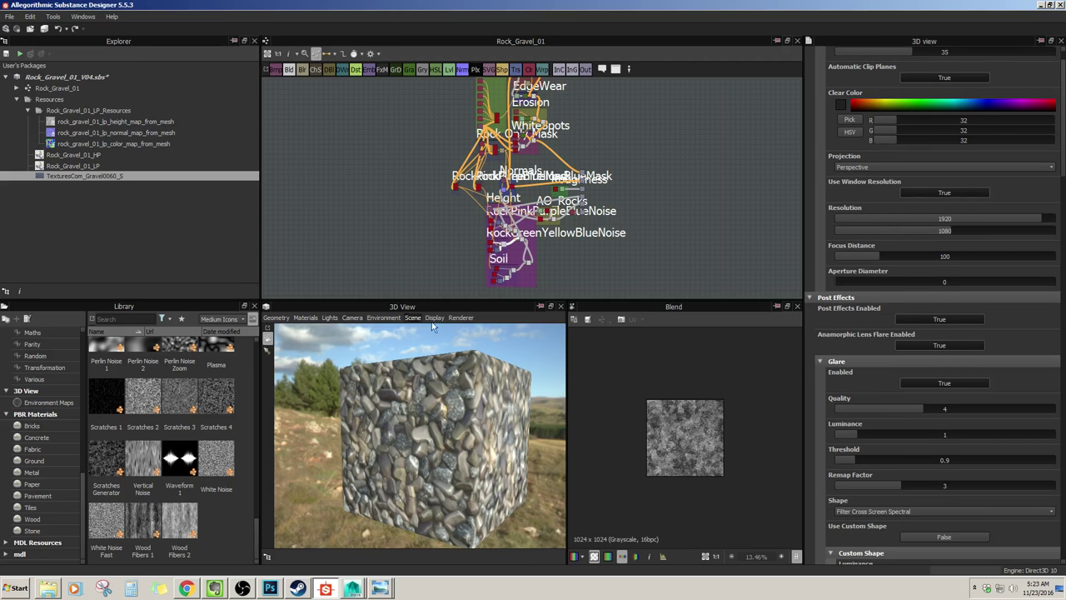
{"action": "left_click", "coordinate": [352, 317]}
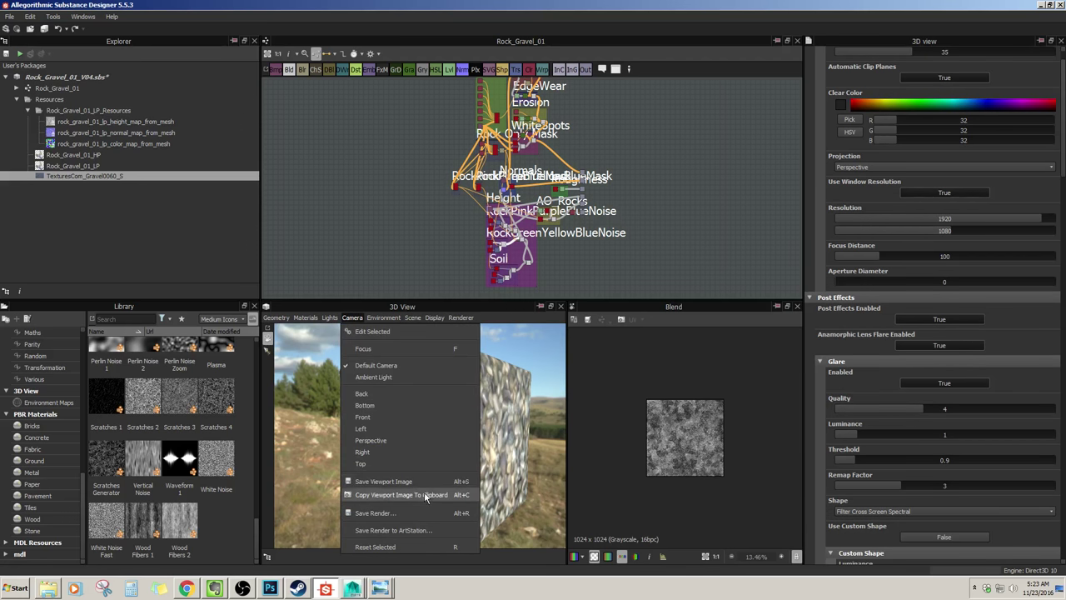
{"action": "left_click", "coordinate": [867, 192]}
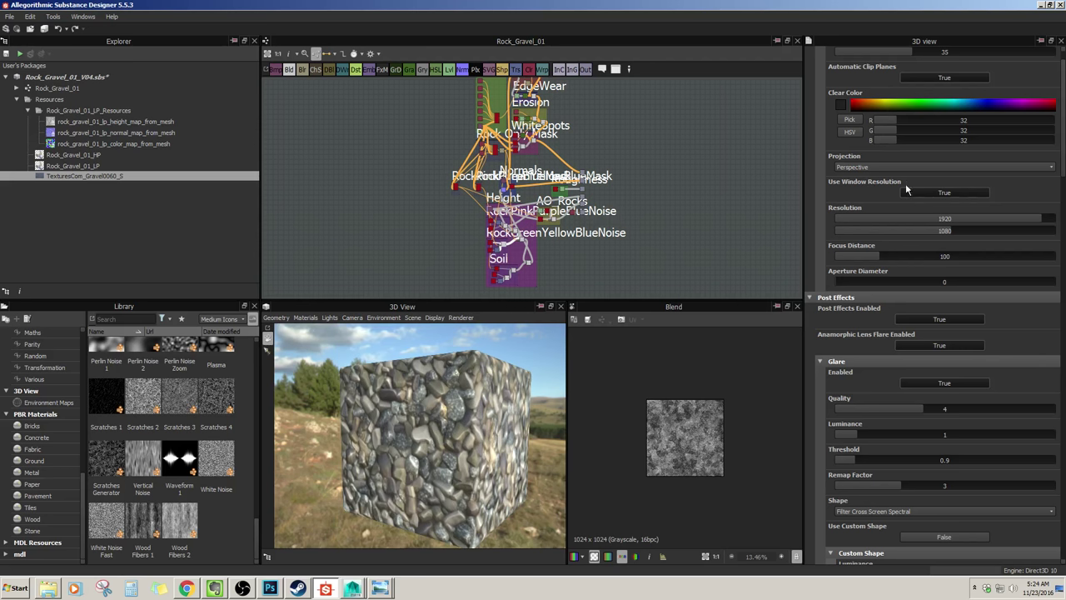
{"action": "left_click", "coordinate": [911, 191]}
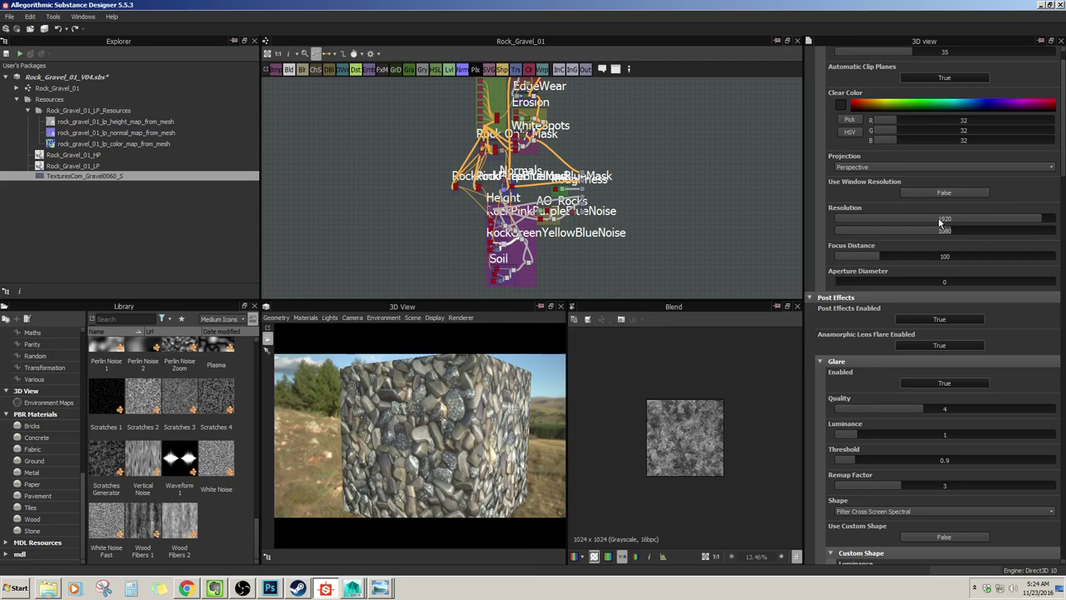
{"action": "mouse_move", "coordinate": [381, 472]}
{"action": "left_mouse_down"}
{"action": "mouse_move", "coordinate": [420, 450]}
{"action": "mouse_move", "coordinate": [458, 464]}
{"action": "mouse_move", "coordinate": [371, 454]}
{"action": "left_mouse_up"}
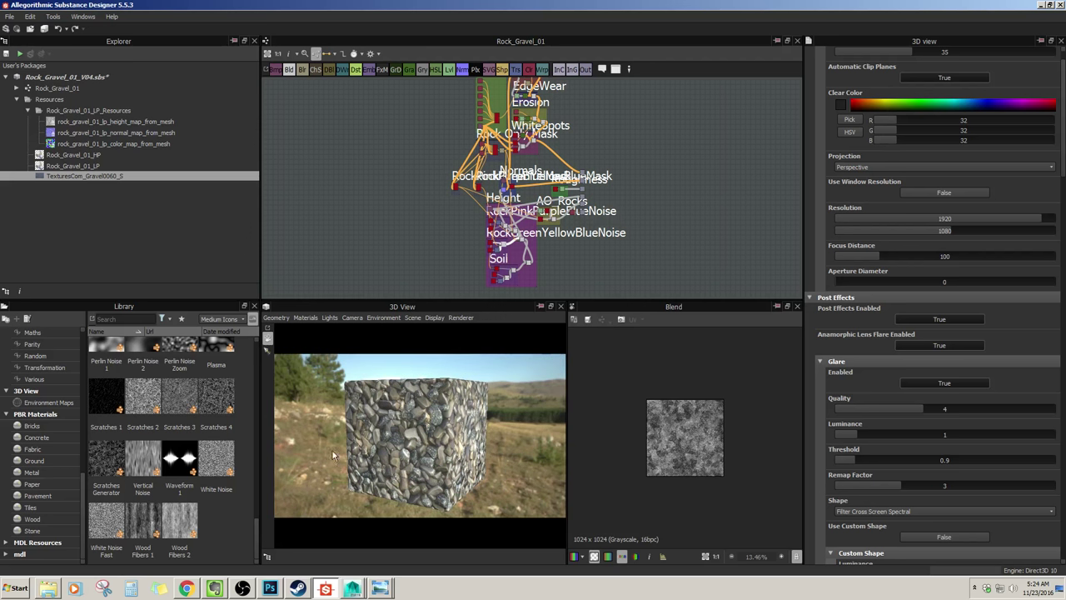
Step: Apply the studio_03 environment map to the gravel cube and orbit it to a new angle
{"action": "left_click", "coordinate": [47, 404]}
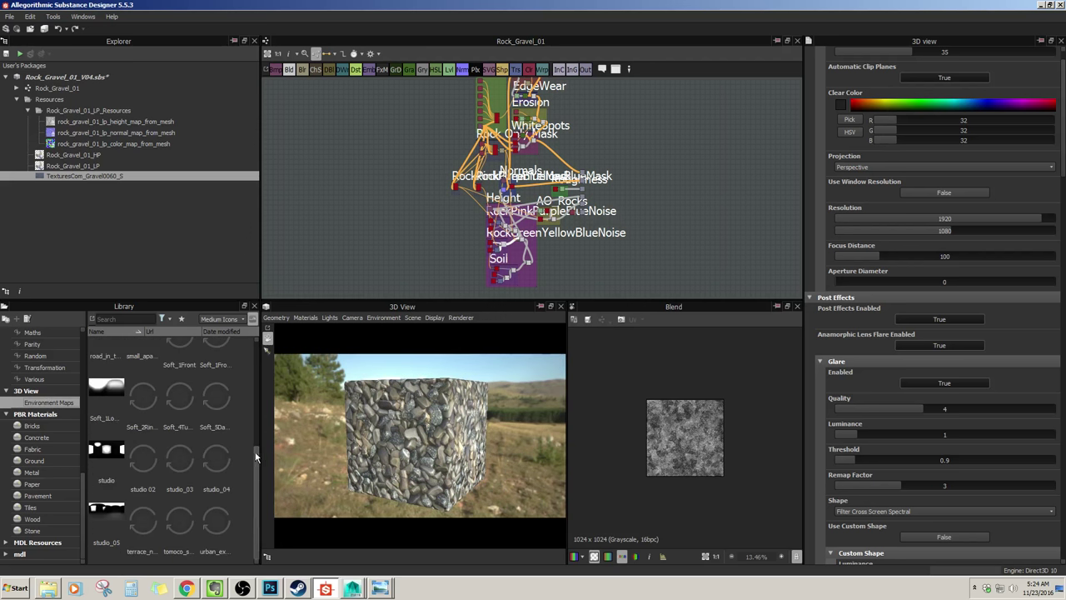
{"action": "left_click_drag", "start_coordinate": [179, 456], "coordinate": [324, 399]}
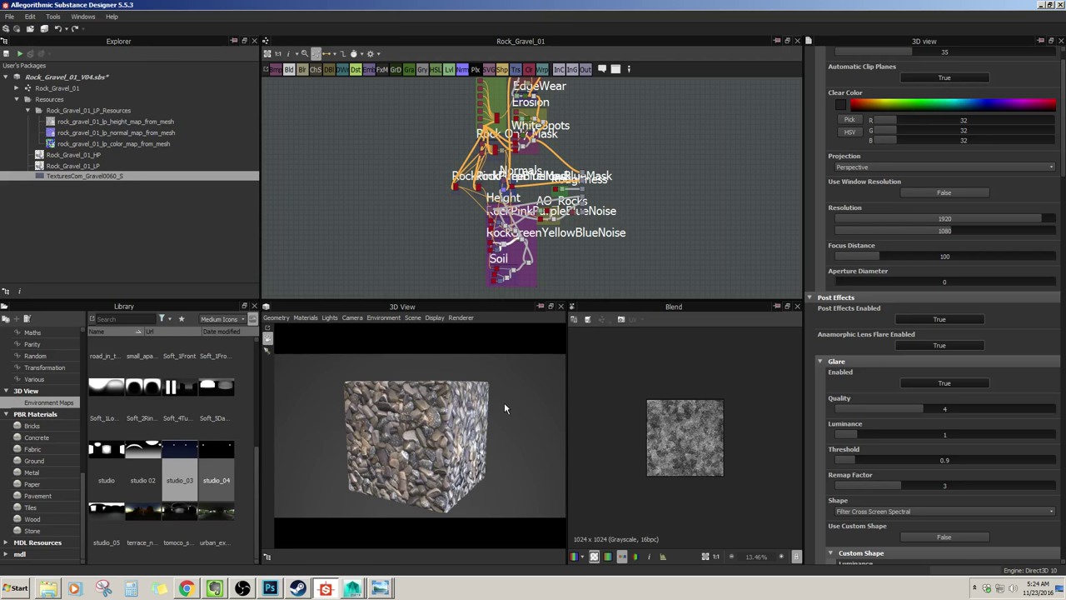
{"action": "left_click_drag", "start_coordinate": [467, 432], "coordinate": [475, 460]}
{"action": "scroll", "coordinate": [933, 305], "scroll_direction": "down", "scroll_amount": 5}
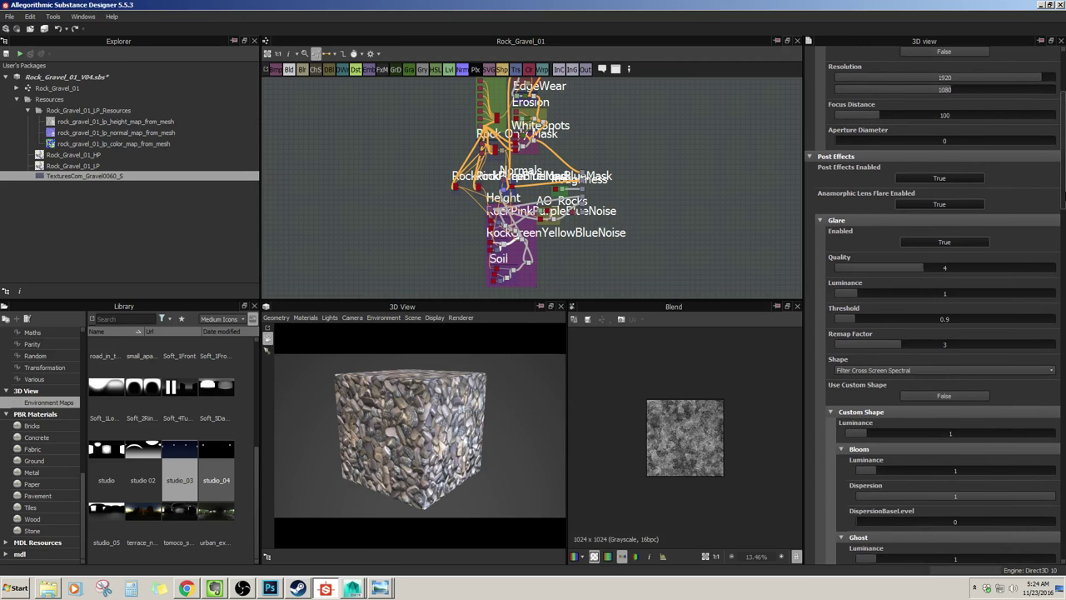
{"action": "scroll", "coordinate": [933, 305], "scroll_direction": "up", "scroll_amount": 1}
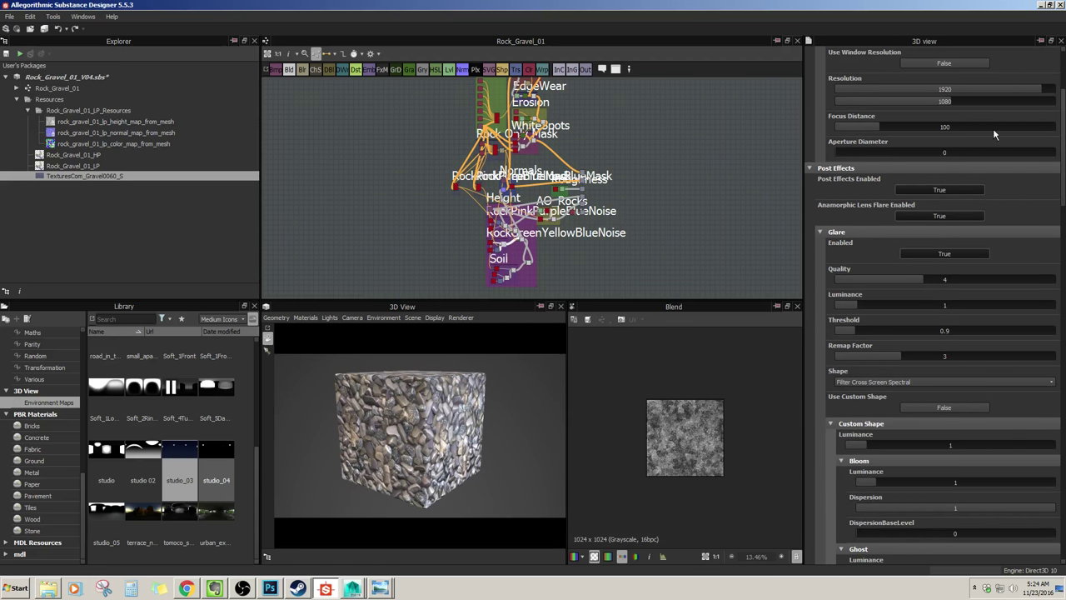
{"action": "left_click_drag", "start_coordinate": [1056, 169], "coordinate": [995, 252]}
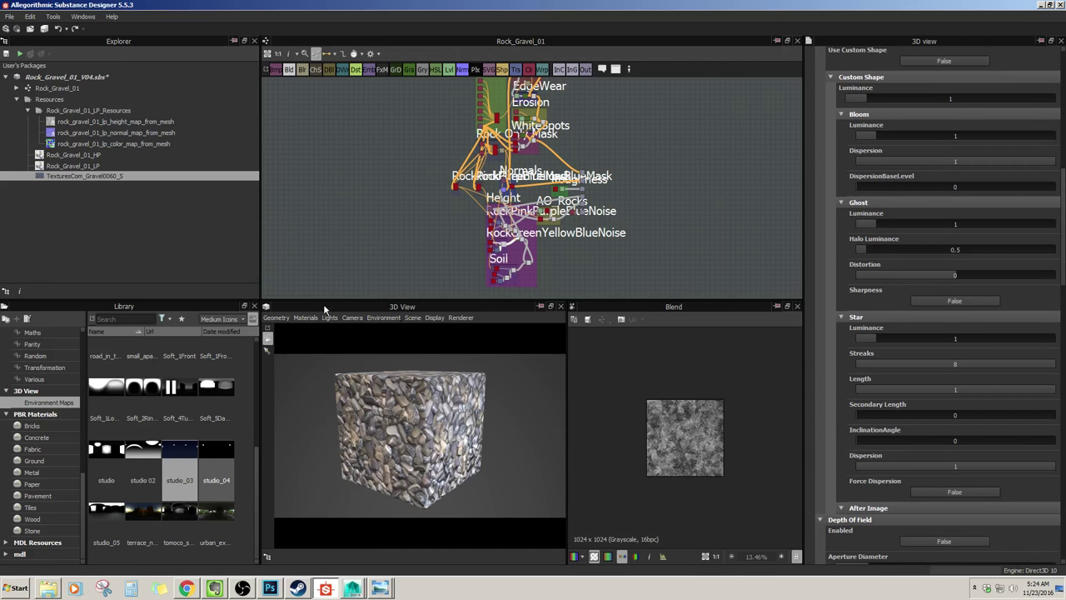
{"action": "left_click", "coordinate": [379, 318]}
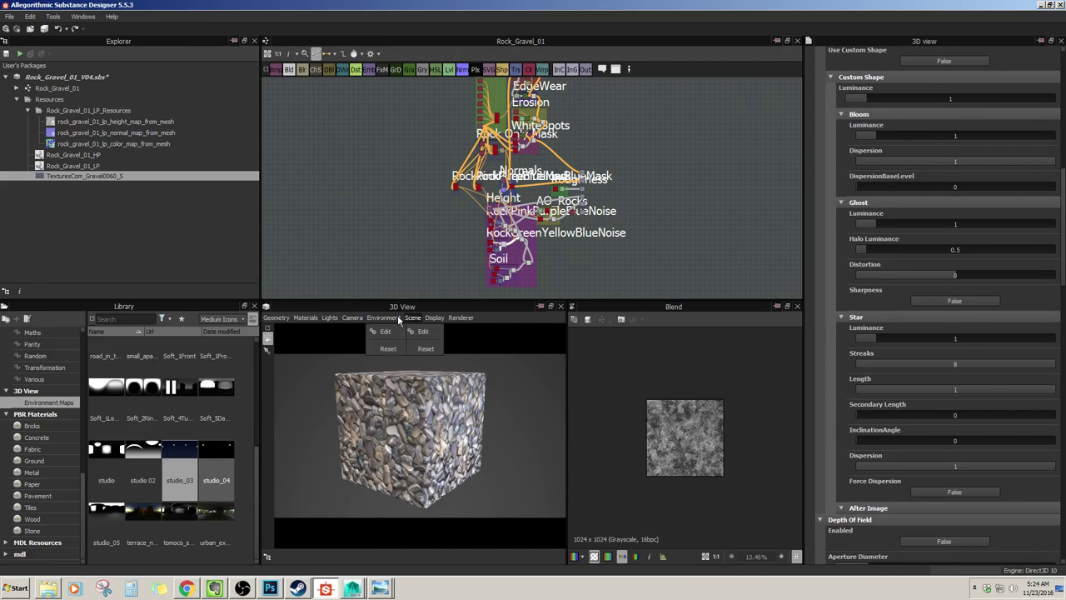
Step: Leave the renderer unchanged, give the cube a final slight orbit, and switch to workflow.psd in Photoshop
{"action": "left_click", "coordinate": [477, 325]}
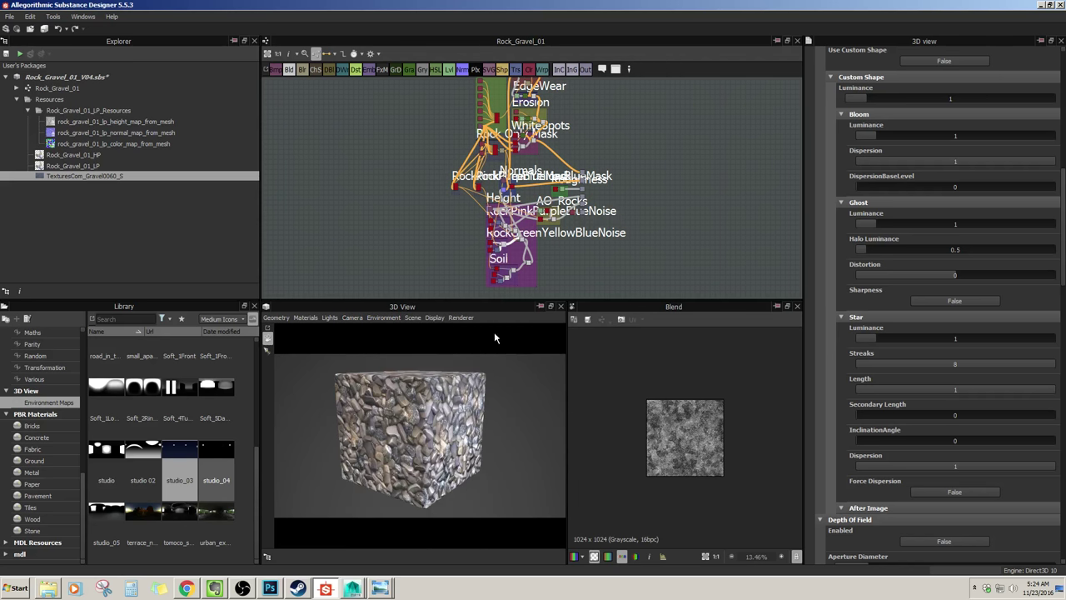
{"action": "left_click", "coordinate": [462, 317]}
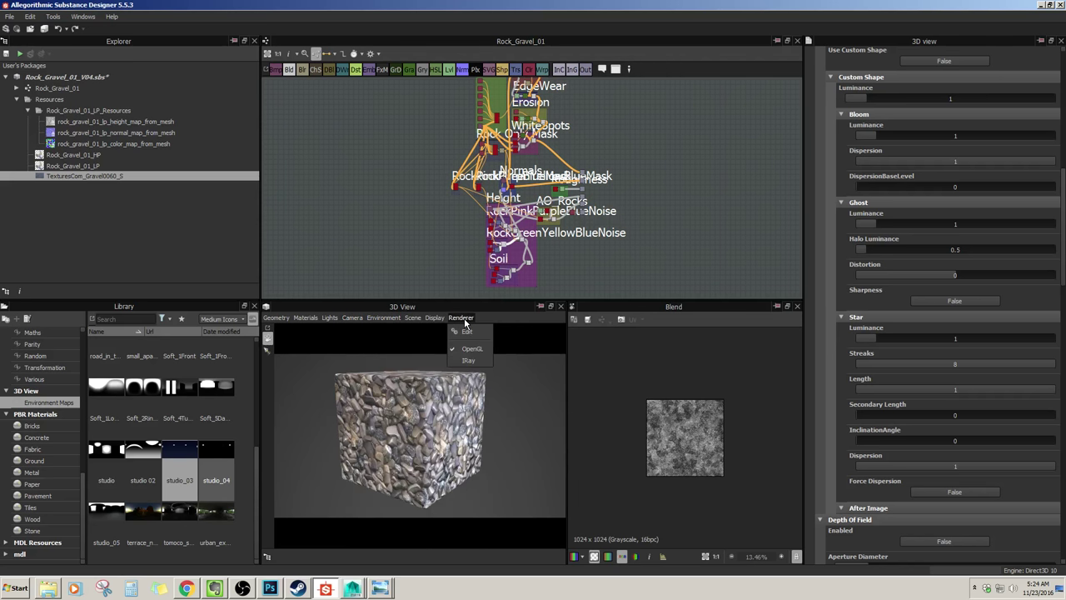
{"action": "left_click", "coordinate": [512, 349]}
{"action": "left_click_drag", "start_coordinate": [513, 342], "coordinate": [518, 364]}
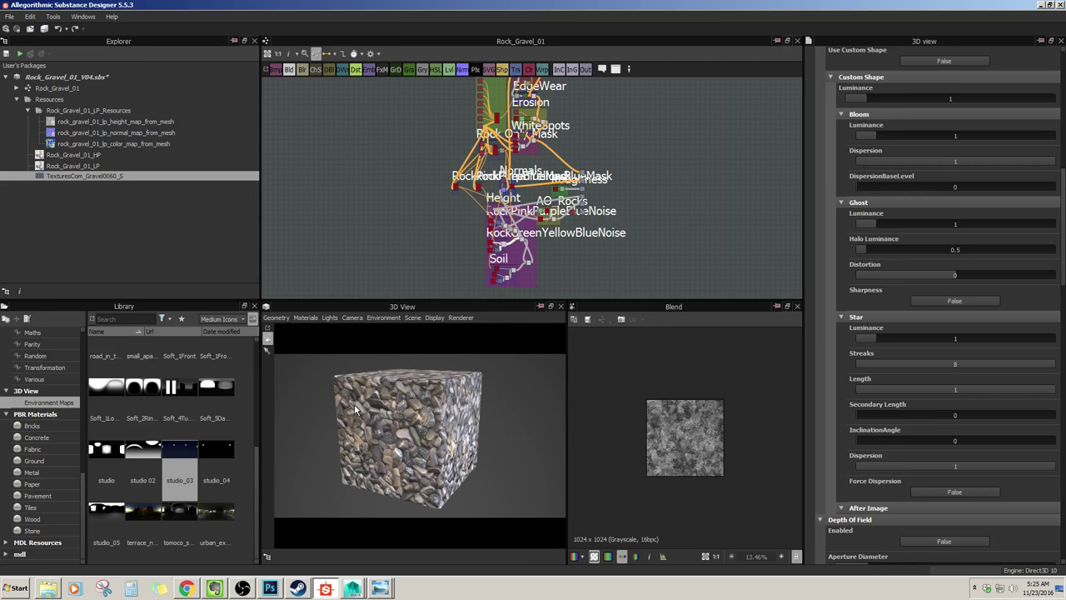
{"action": "left_click", "coordinate": [270, 588]}
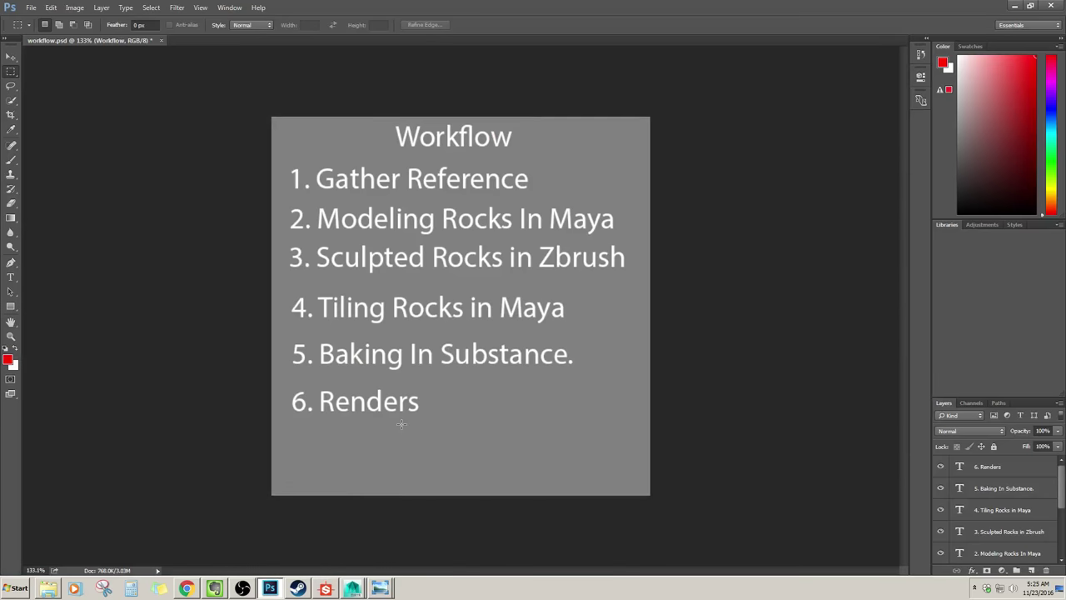